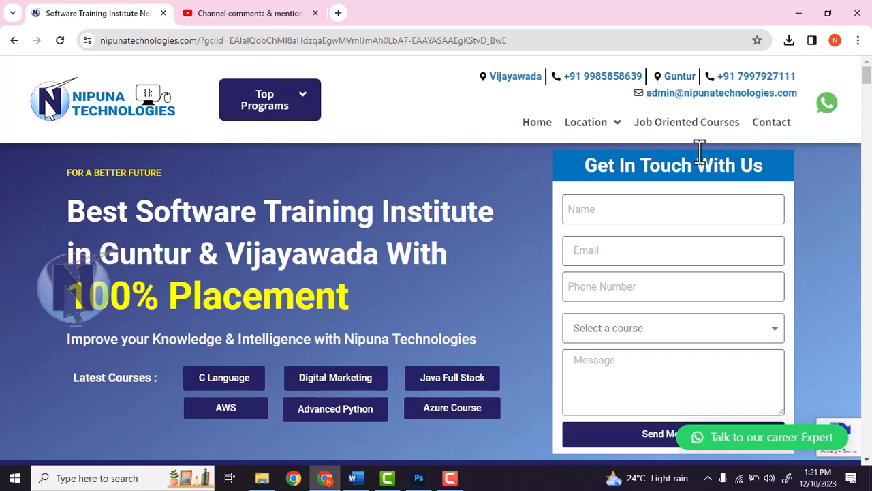
# Leave the Chrome training-institute page and switch to the Word document
pyautogui.scroll(-2, 528, 202)
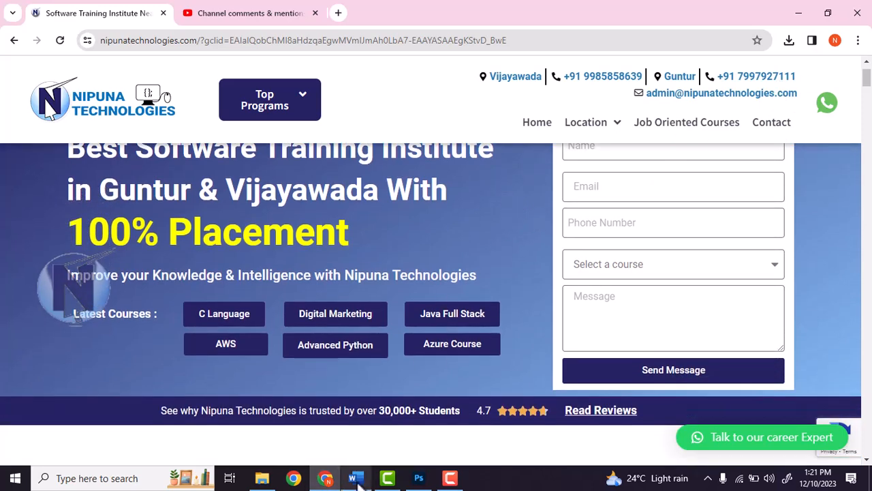
pyautogui.click(353, 478)
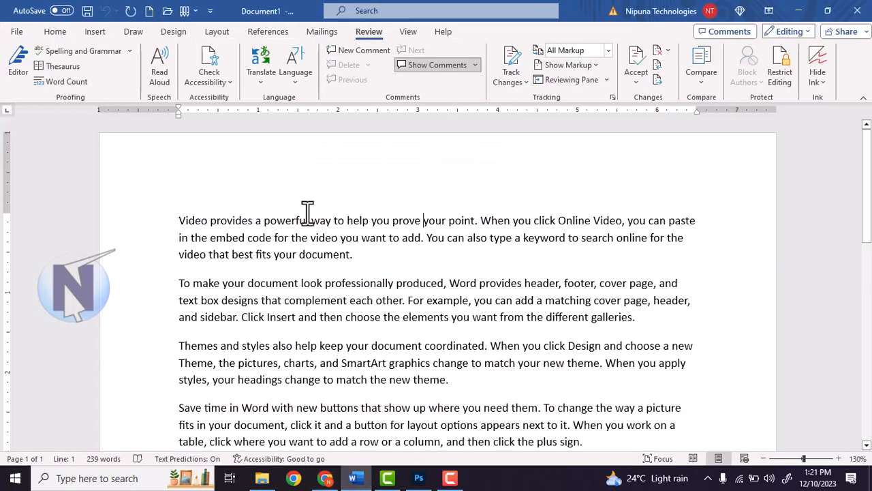
# Select the whole first paragraph and translate it with Translate Selection
pyautogui.click(263, 79)
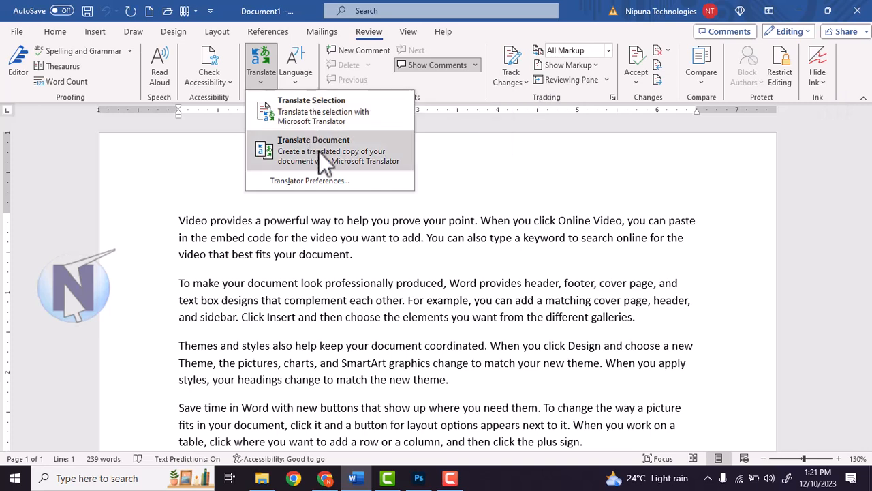
pyautogui.click(281, 246)
pyautogui.moveTo(179, 220); pyautogui.dragTo(690, 220)
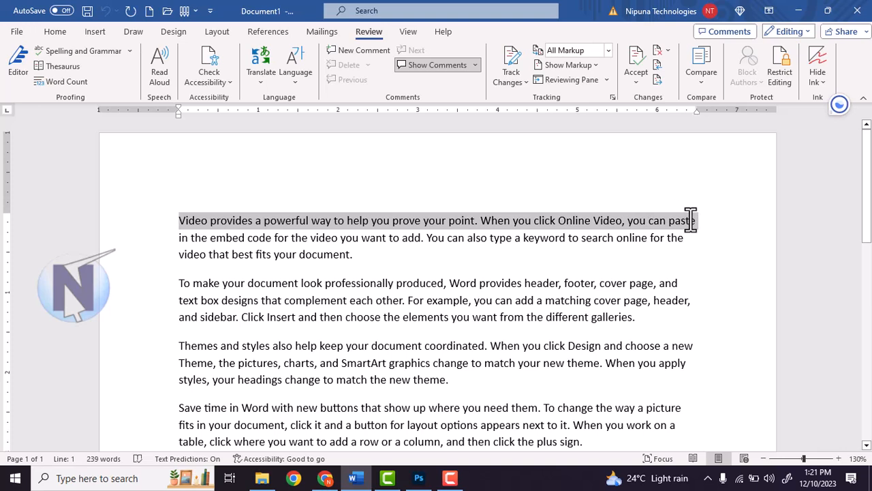
pyautogui.tripleClick(185, 220)
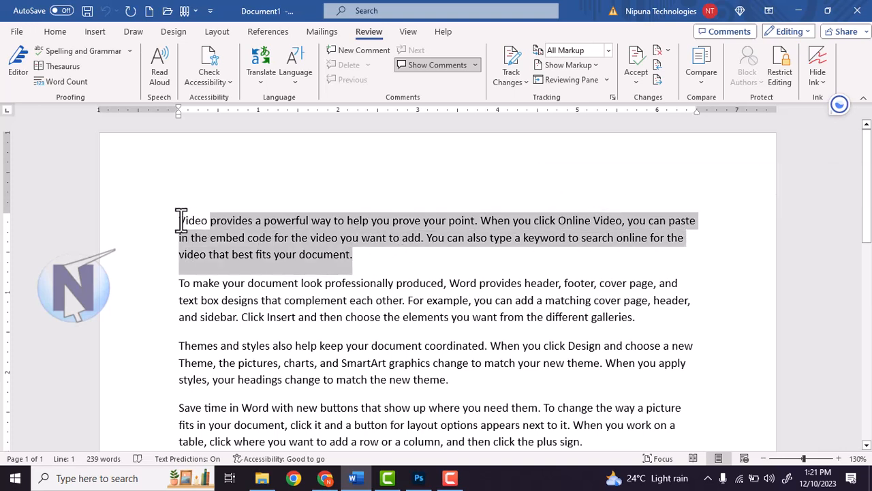
pyautogui.click(262, 84)
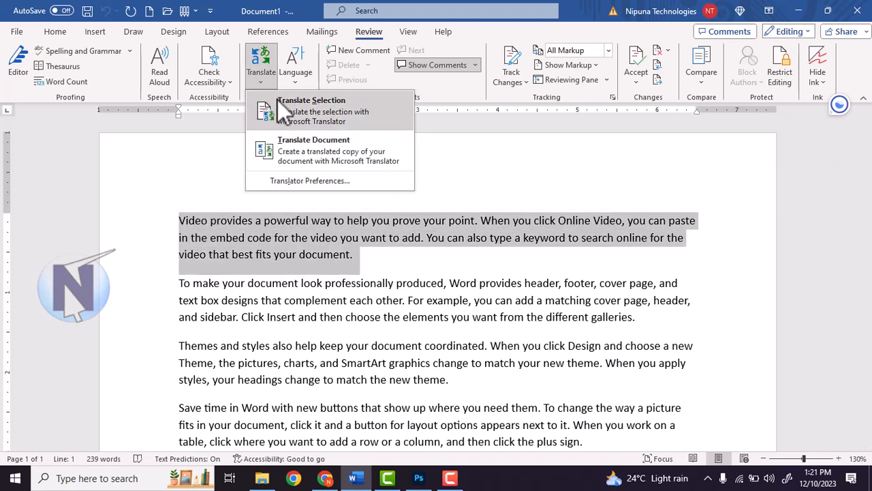
pyautogui.click(281, 103)
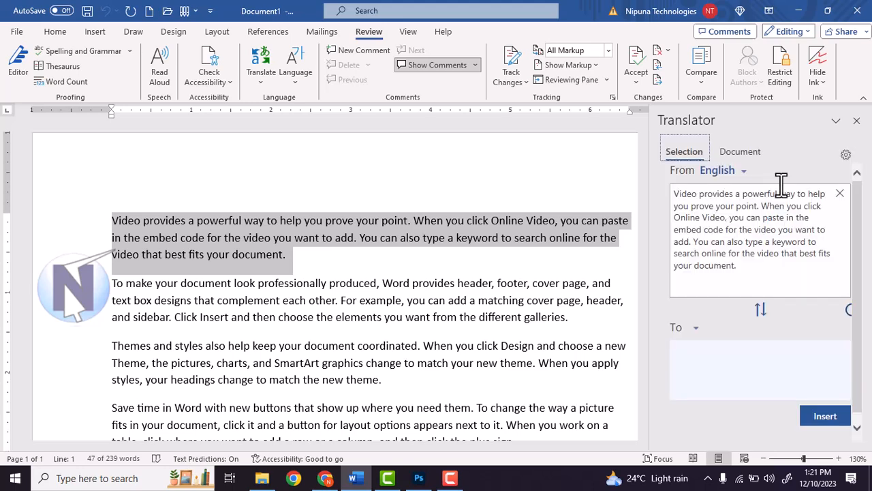
# Set the Translator's target language to Telugu, then clear the paragraph selection
pyautogui.scroll(-2, 727, 254)
pyautogui.click(725, 257)
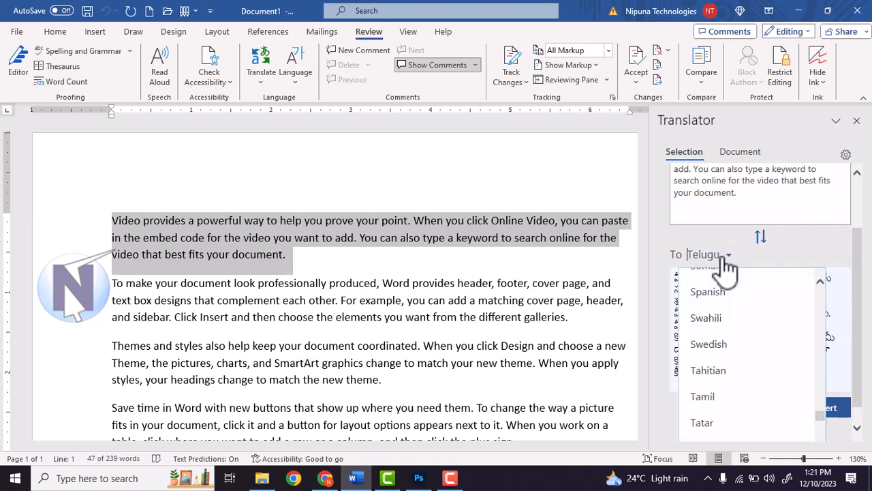
pyautogui.scroll(-3, 725, 327)
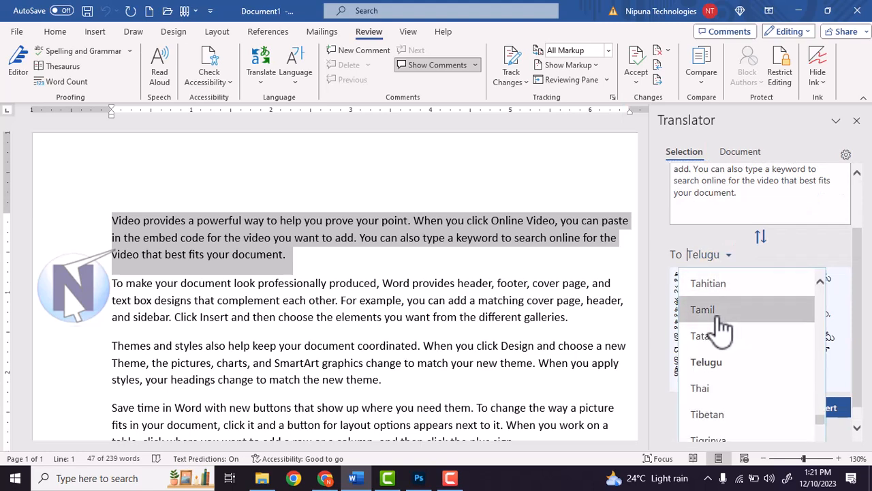
pyautogui.click(718, 362)
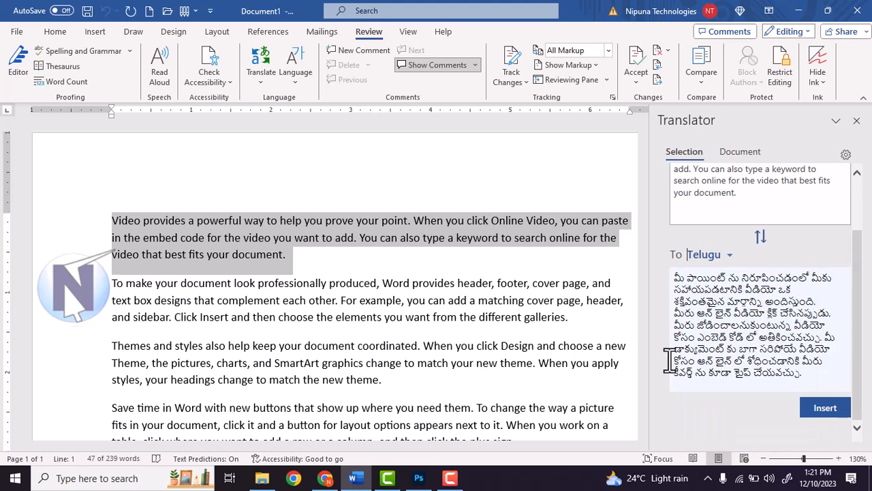
pyautogui.click(508, 376)
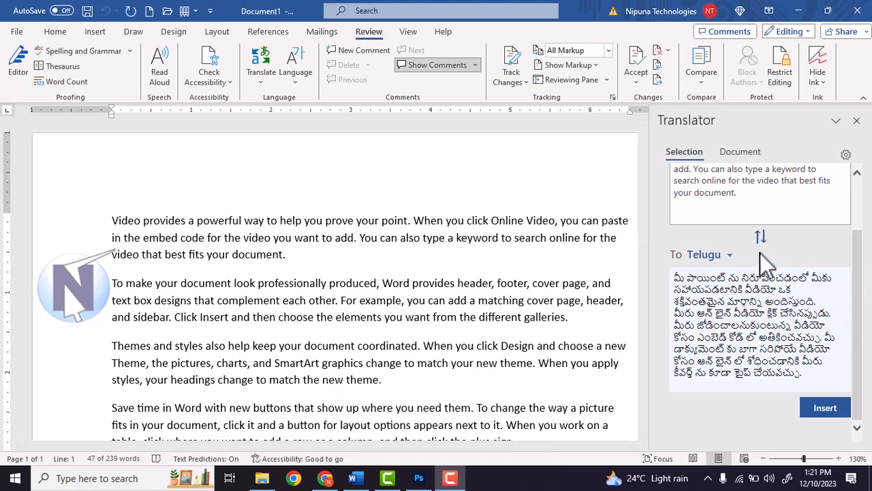
pyautogui.click(250, 145)
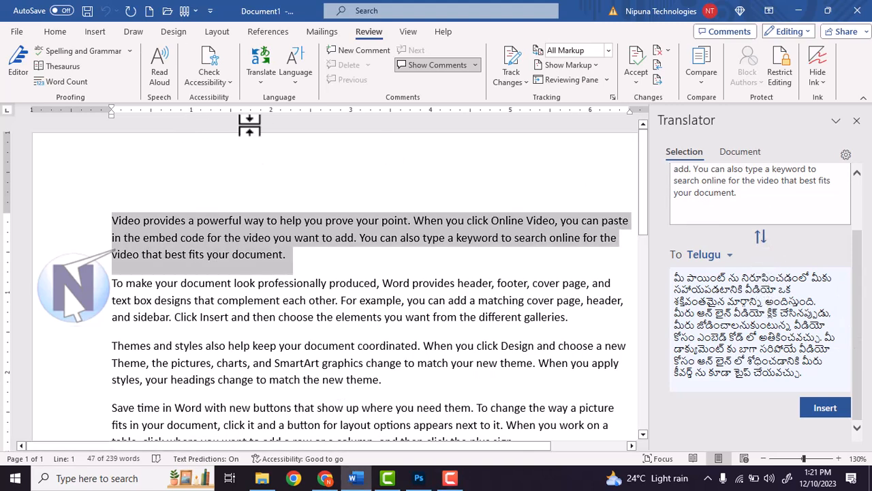
pyautogui.click(280, 165)
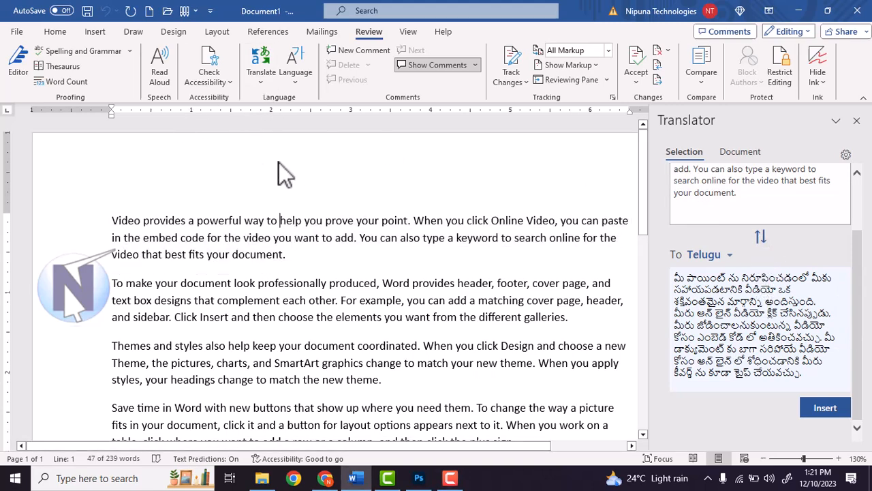
# Open the Translator pane for translating the whole document
pyautogui.click(262, 87)
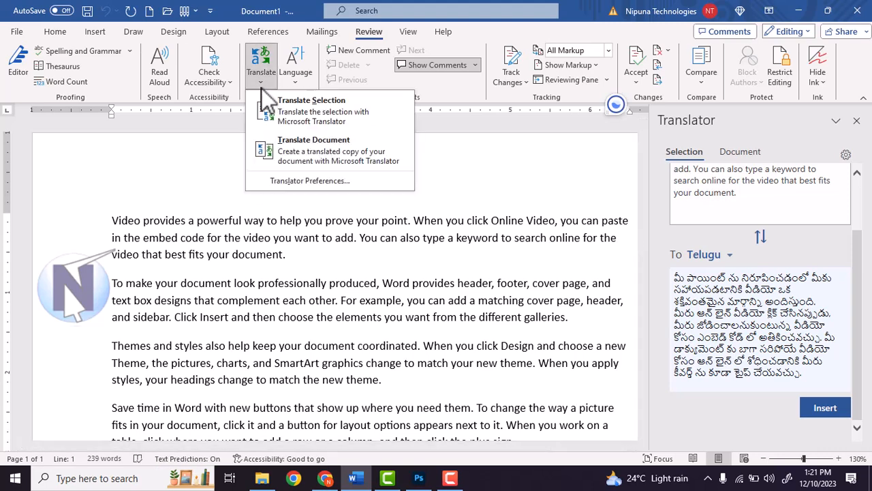
pyautogui.click(291, 141)
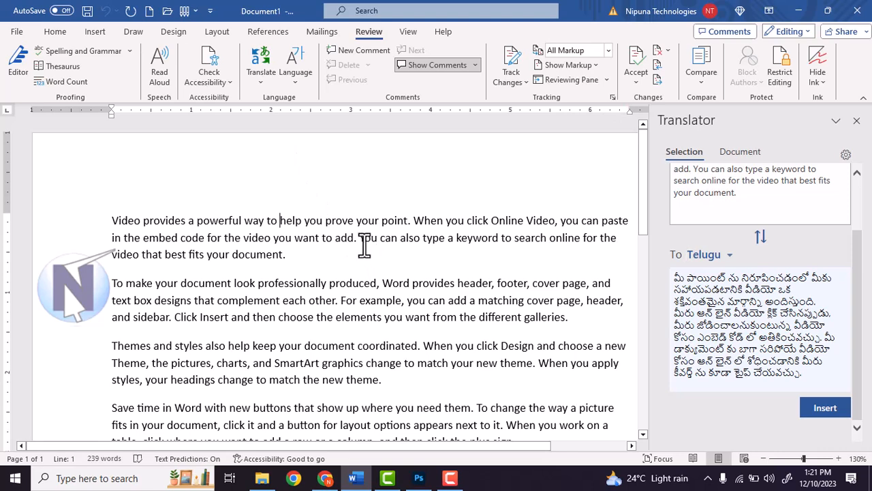
pyautogui.click(856, 120)
pyautogui.click(263, 85)
pyautogui.click(291, 148)
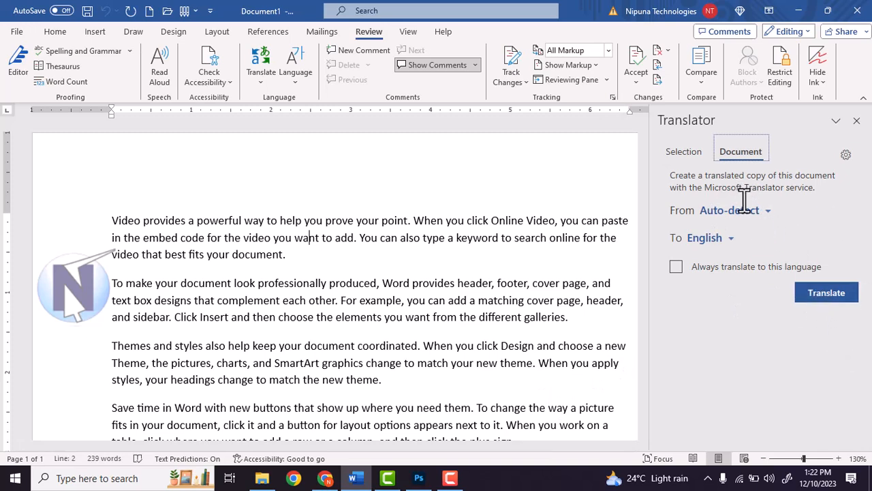
# Choose Telugu as the target language and translate the entire document
pyautogui.click(726, 245)
pyautogui.click(732, 249)
pyautogui.click(731, 249)
pyautogui.scroll(-1, 712, 426)
pyautogui.scroll(-3, 712, 426)
pyautogui.write('t')
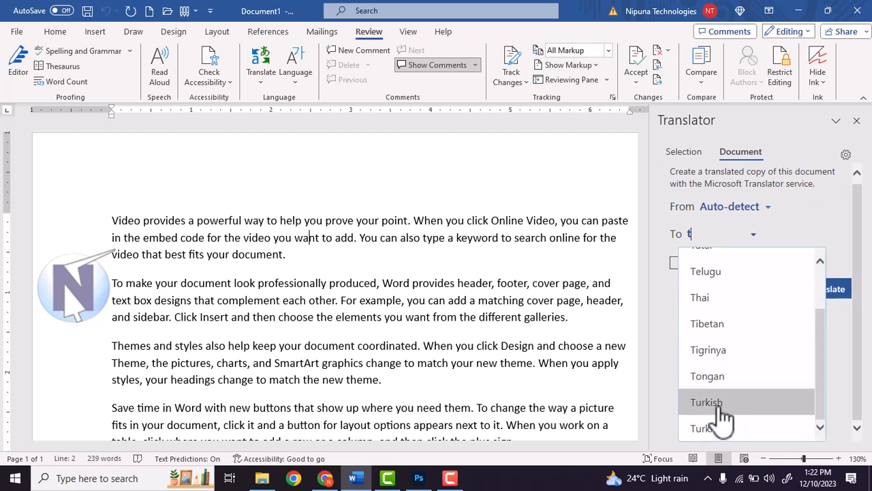
pyautogui.scroll(2, 729, 409)
pyautogui.click(747, 345)
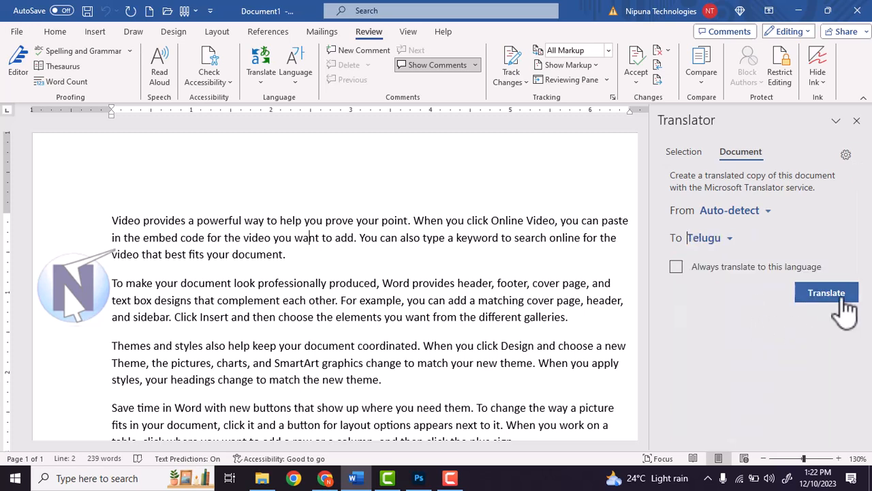
pyautogui.click(837, 295)
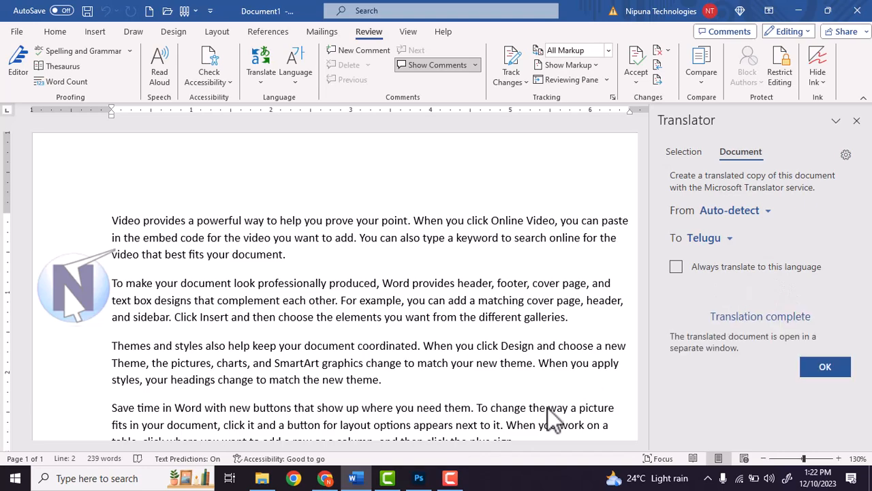
# Scroll through the Telugu copy, then close it with Don't Save
pyautogui.scroll(-5, 399, 228)
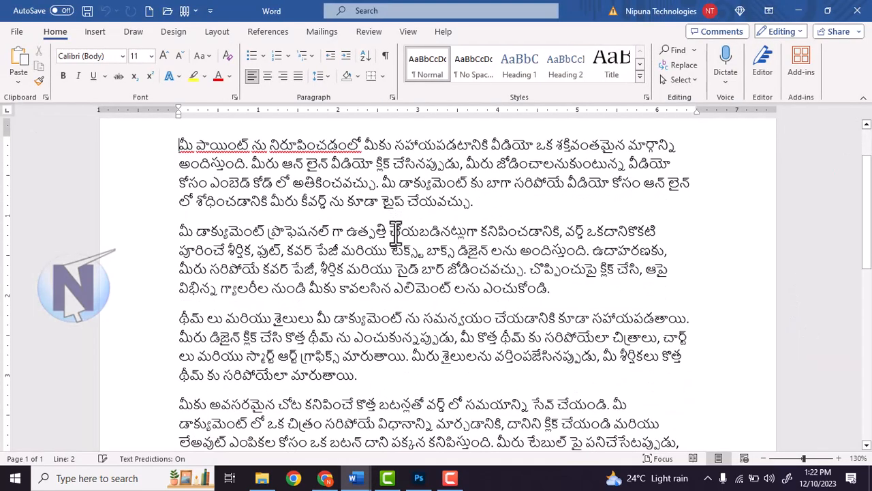
pyautogui.scroll(-10, 395, 232)
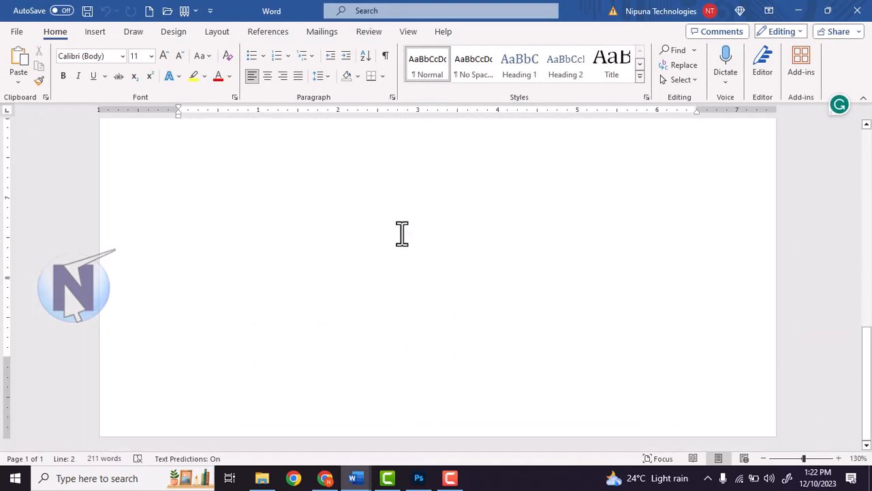
pyautogui.scroll(15, 406, 245)
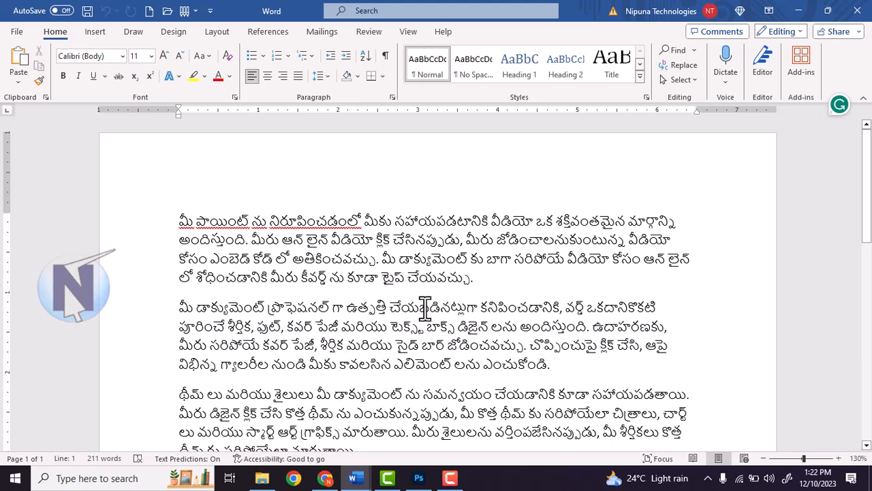
pyautogui.hotkey('ctrl', 'w')
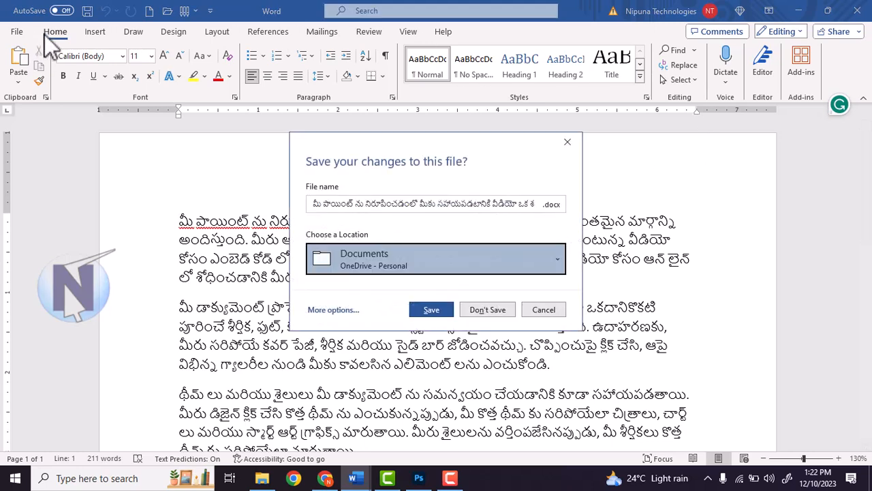
pyautogui.click(629, 300)
pyautogui.click(484, 310)
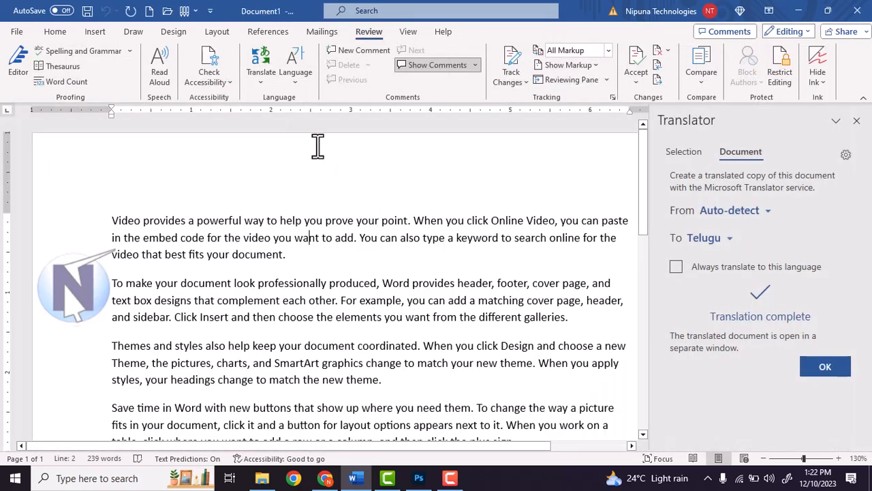
# Close the Translator pane and open the Set Proofing Language dialog
pyautogui.click(856, 121)
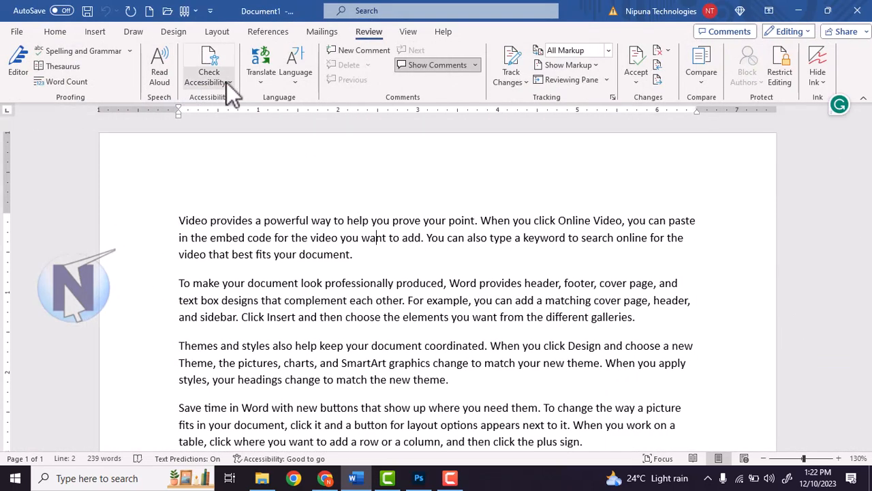
pyautogui.click(297, 83)
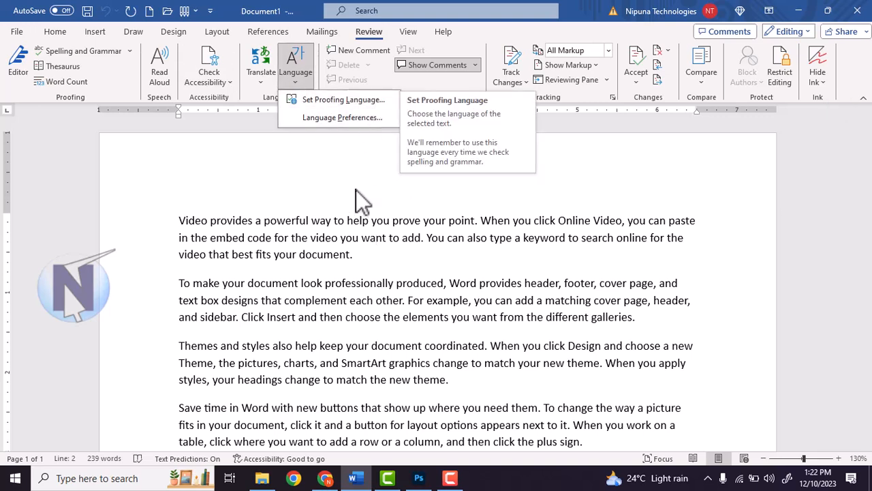
pyautogui.click(348, 101)
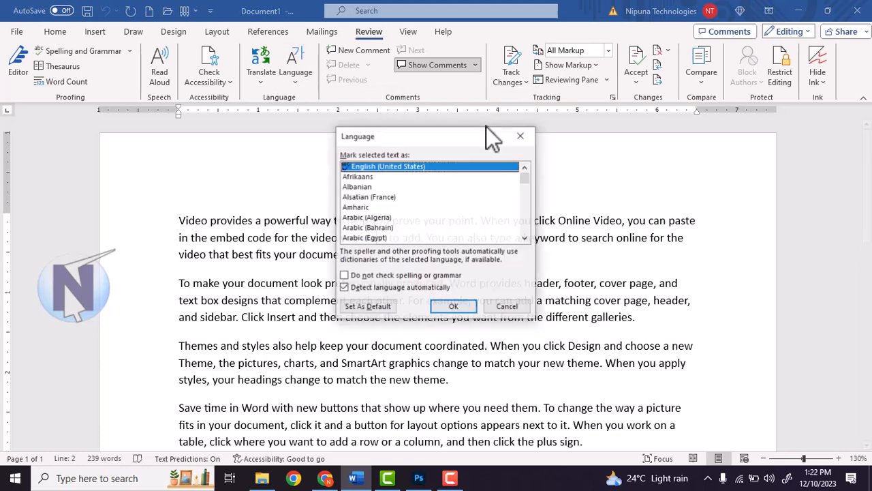
# Pick Telugu as the proofing language and confirm with OK
pyautogui.scroll(-2, 388, 211)
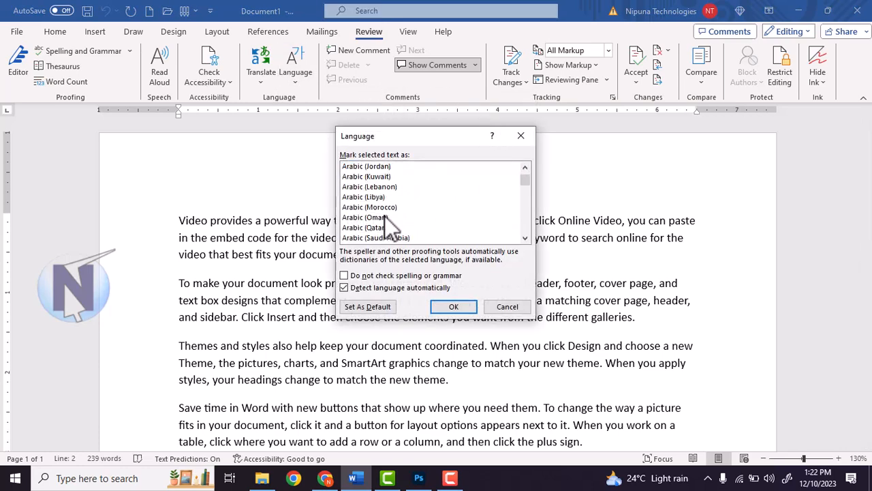
pyautogui.scroll(-1, 384, 216)
pyautogui.click(383, 216)
pyautogui.press('t')
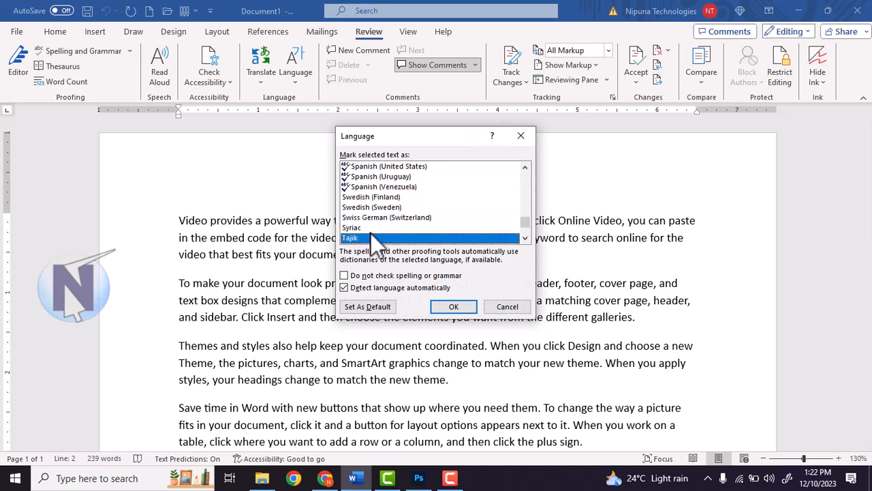
pyautogui.scroll(-1, 371, 234)
pyautogui.scroll(-3, 369, 236)
pyautogui.scroll(1, 372, 197)
pyautogui.scroll(-2, 378, 220)
pyautogui.scroll(1, 380, 221)
pyautogui.scroll(1, 384, 232)
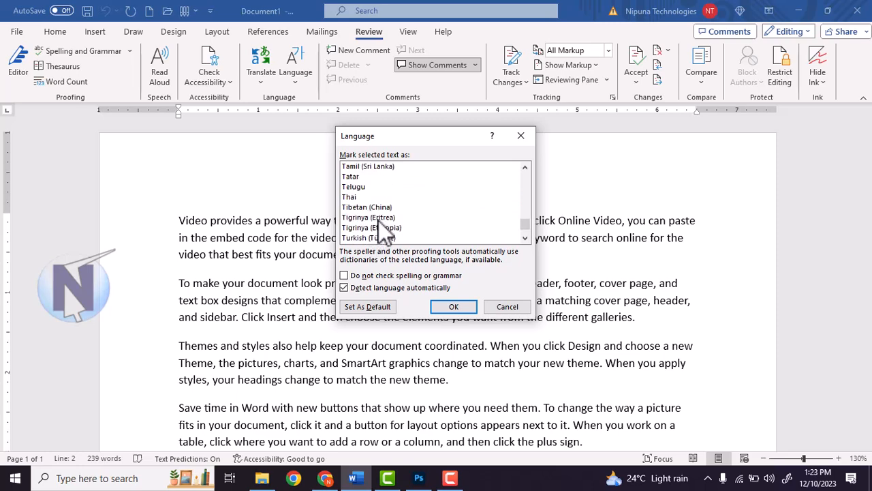
pyautogui.click(378, 186)
pyautogui.click(452, 308)
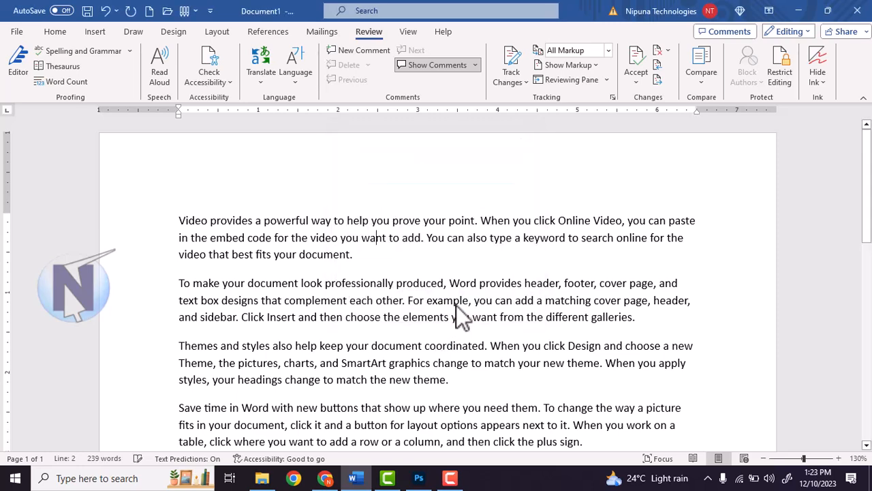
pyautogui.click(297, 79)
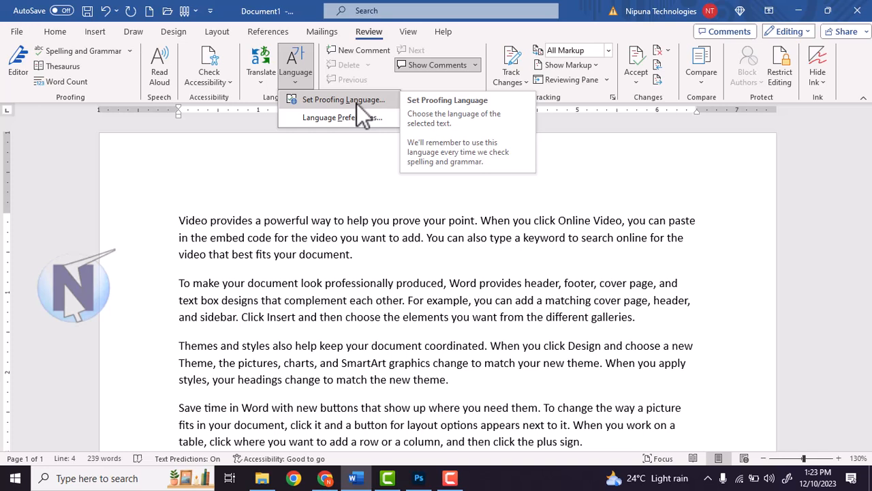
pyautogui.click(410, 241)
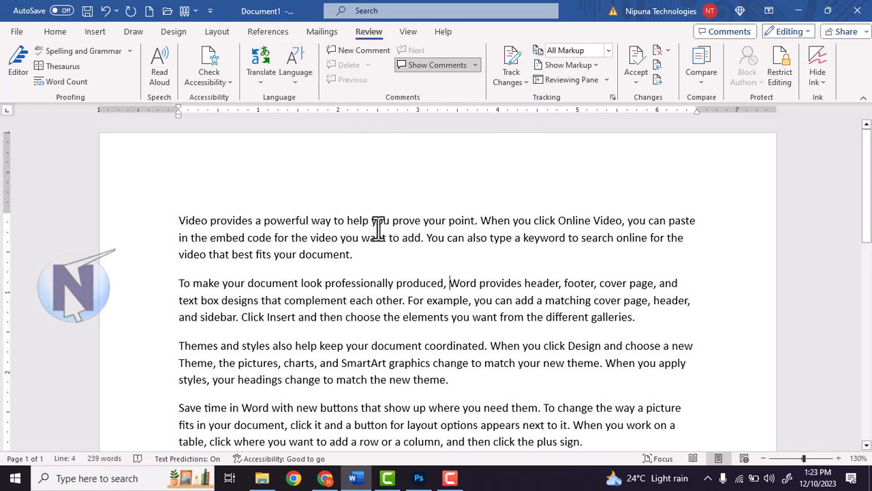
pyautogui.moveTo(161, 220); pyautogui.dragTo(393, 255)
pyautogui.click(357, 258)
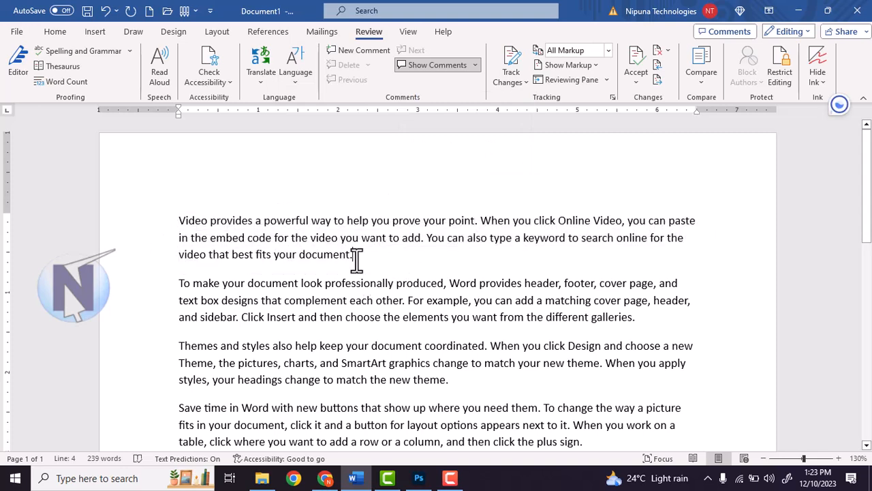
pyautogui.moveTo(276, 219); pyautogui.dragTo(181, 224)
pyautogui.click(300, 254)
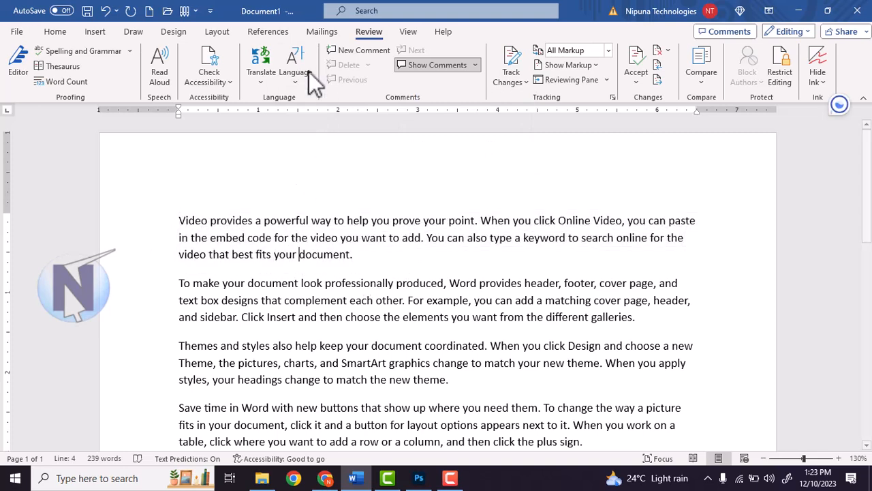
pyautogui.click(300, 78)
pyautogui.click(337, 116)
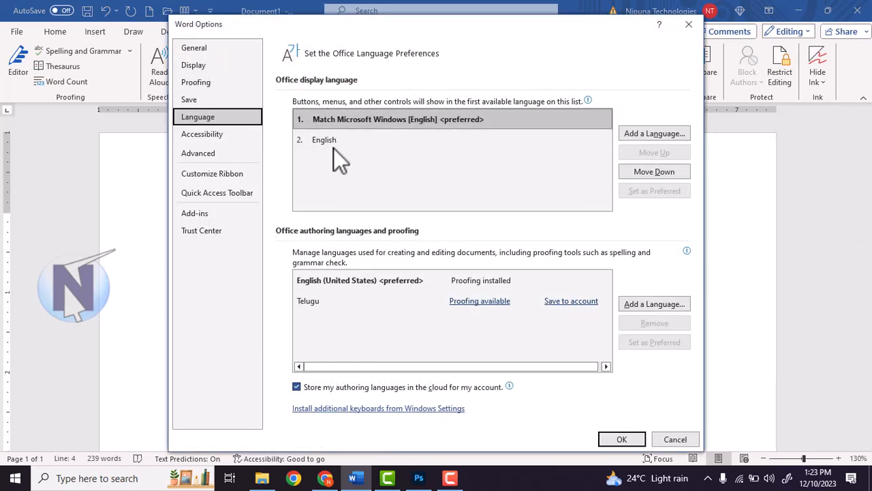
pyautogui.click(342, 141)
pyautogui.click(353, 121)
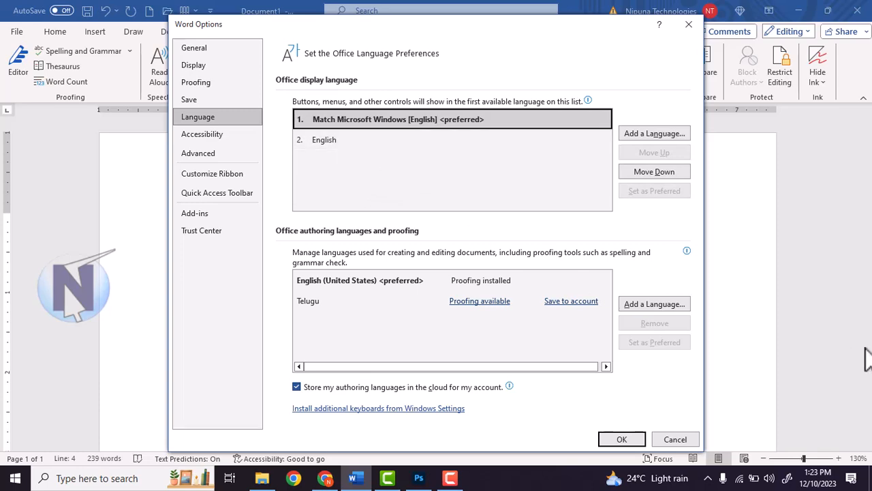
pyautogui.click(675, 439)
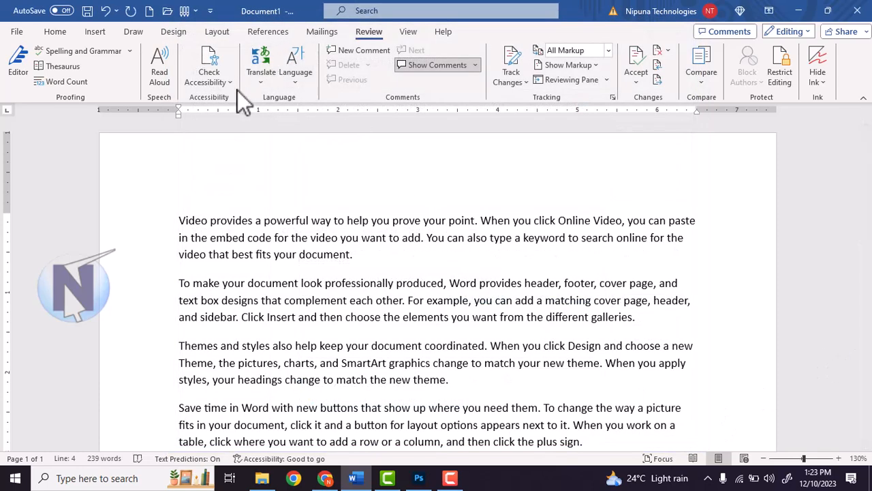
# Drag-select 'video that best fits your document.' at the end of the first paragraph
pyautogui.click(325, 237)
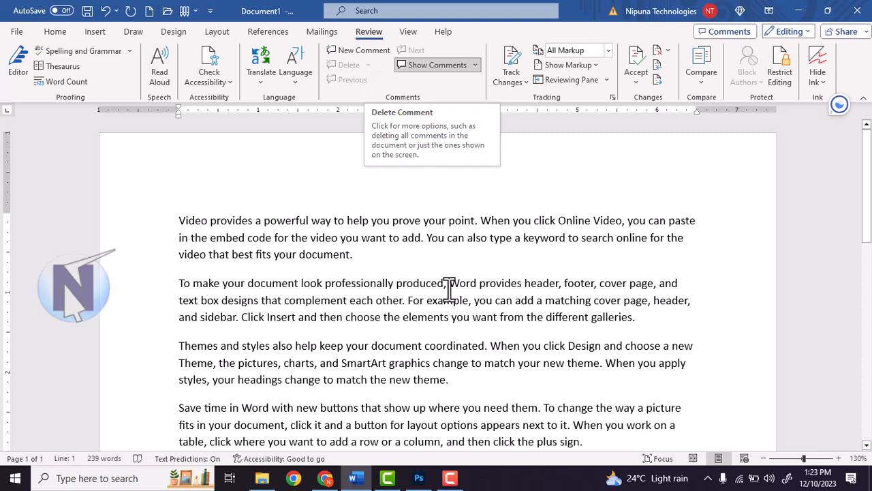
pyautogui.click(419, 221)
pyautogui.moveTo(175, 223); pyautogui.dragTo(296, 228)
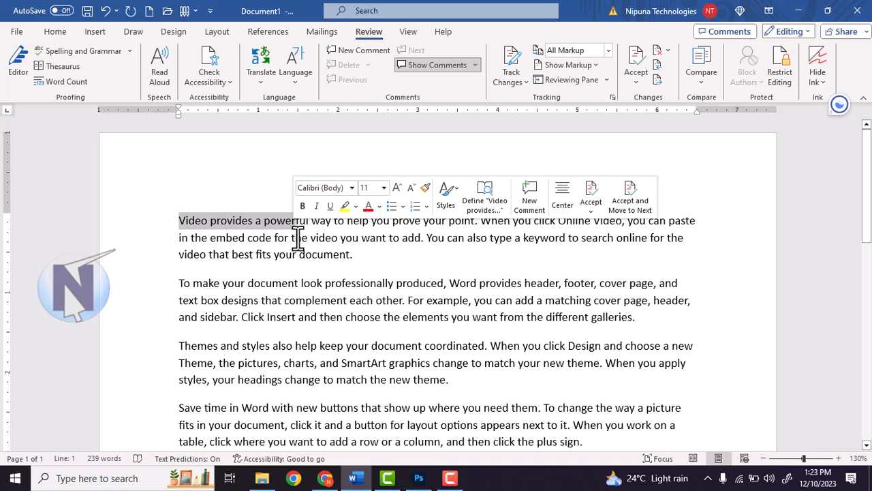
pyautogui.click(334, 259)
pyautogui.moveTo(362, 250); pyautogui.dragTo(235, 228)
pyautogui.click(198, 227)
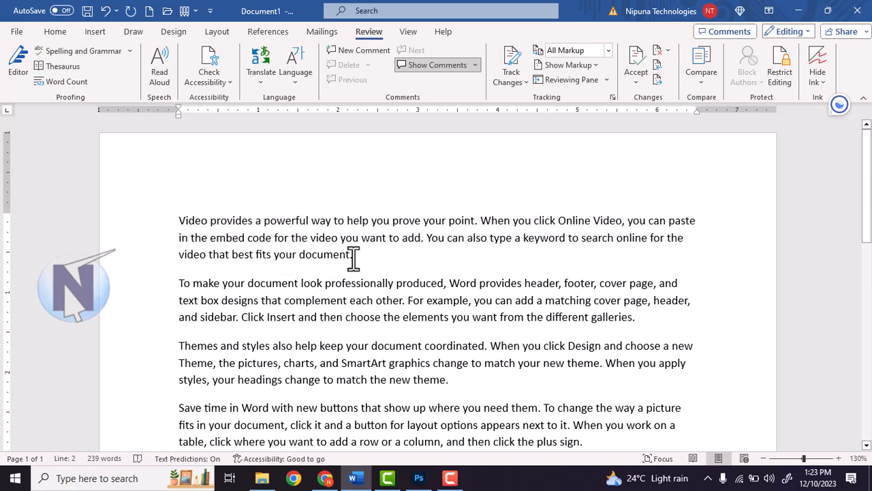
pyautogui.moveTo(359, 258); pyautogui.dragTo(175, 257)
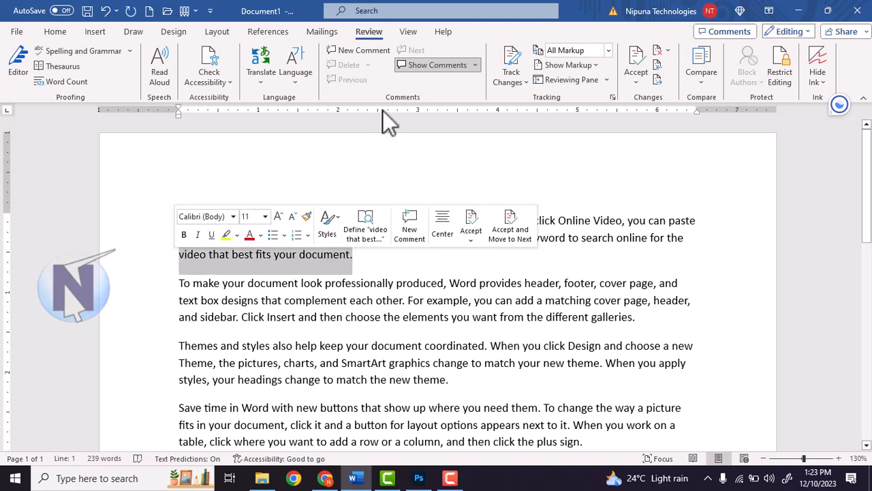
# Post a new comment reading 'Hi This is the welcome text' on the selected phrase
pyautogui.press('Right')
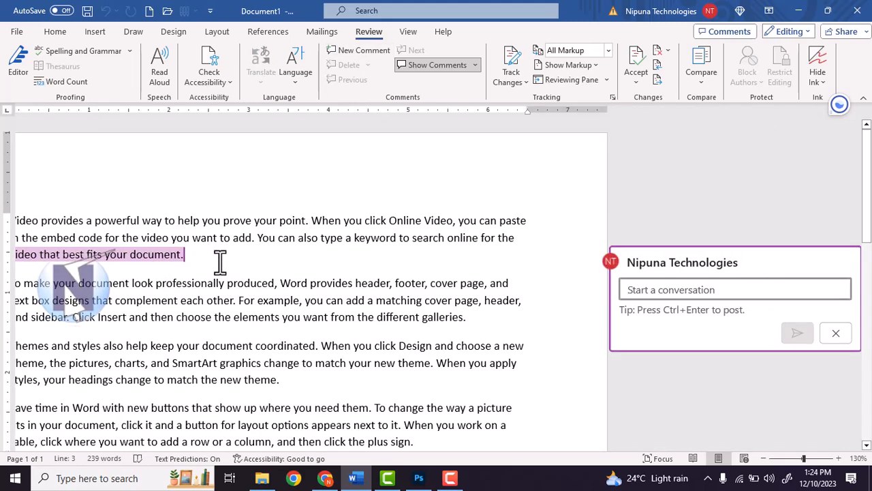
pyautogui.click(689, 289)
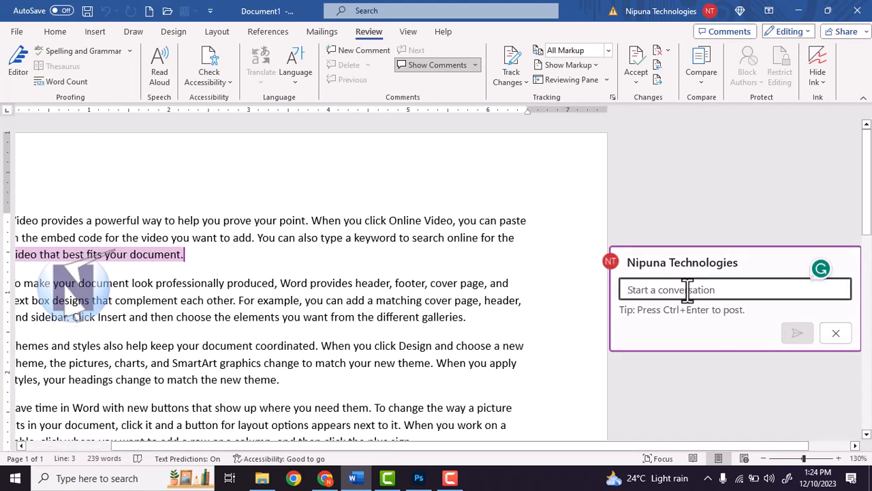
pyautogui.write('Hi This')
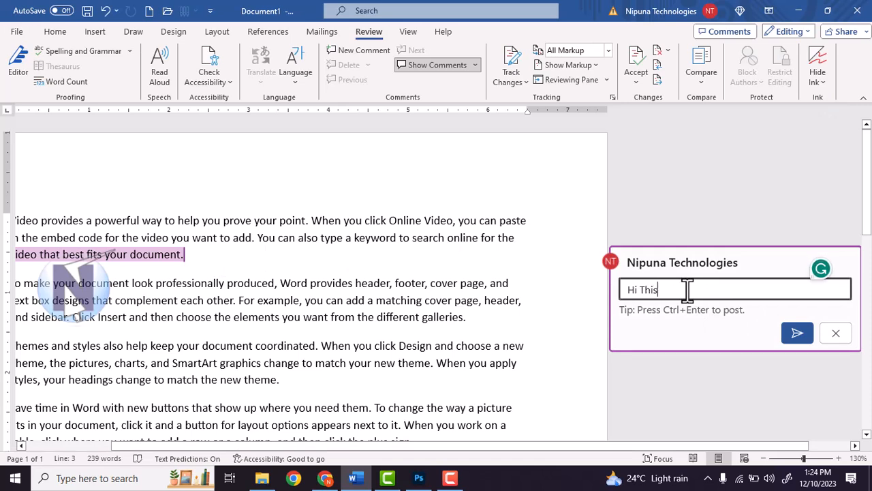
pyautogui.write(' is the welcome text')
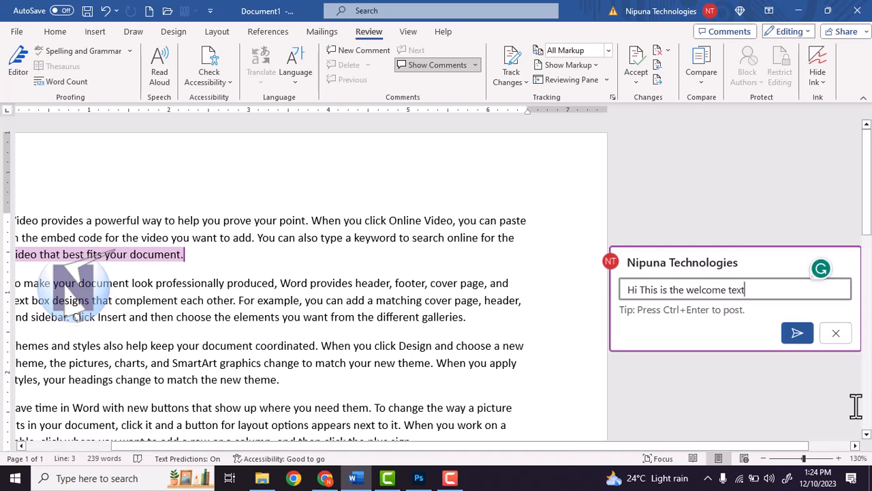
pyautogui.click(795, 336)
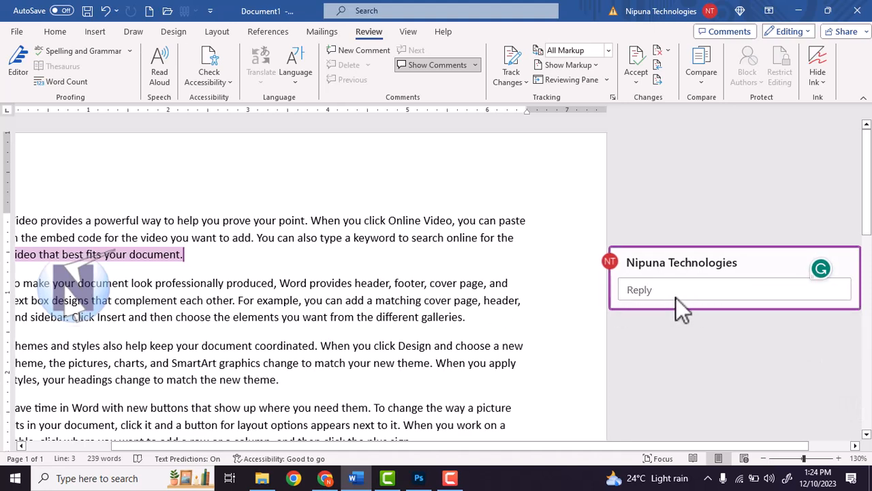
pyautogui.scroll(-2, 204, 259)
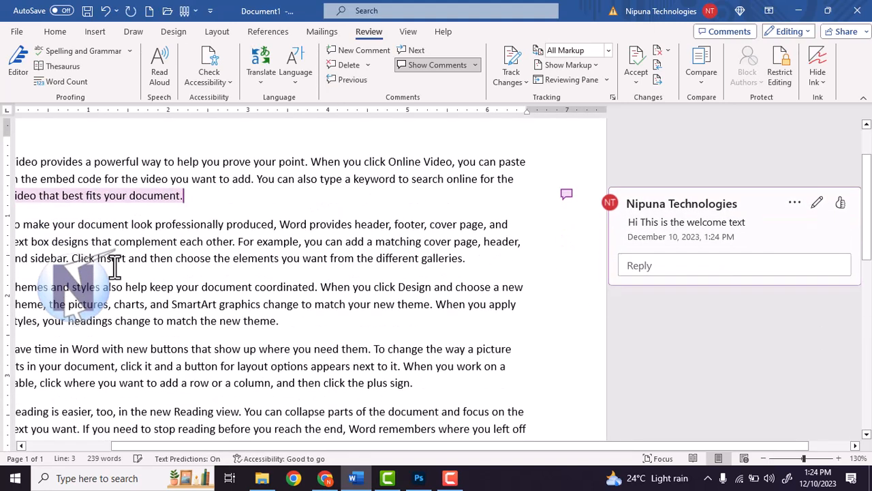
# Select 'each other. For' and post a placeholder comment on it
pyautogui.moveTo(166, 445); pyautogui.dragTo(76, 381)
pyautogui.scroll(2, 203, 318)
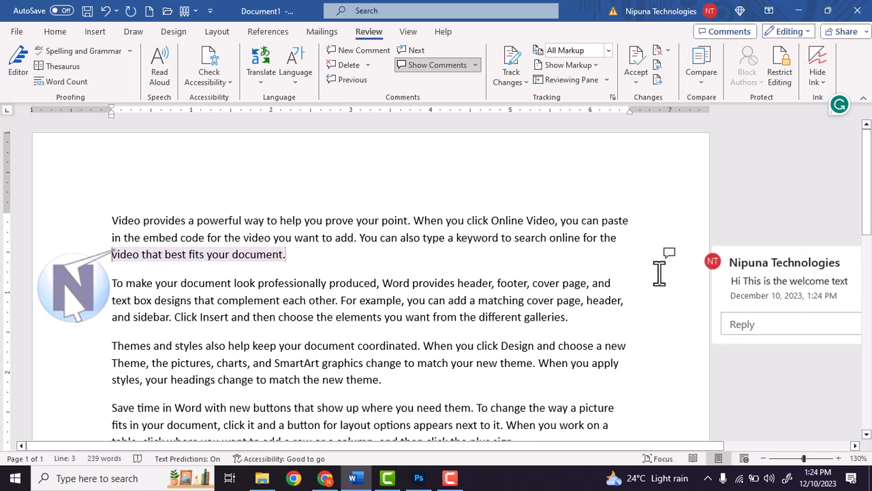
pyautogui.moveTo(284, 300); pyautogui.dragTo(357, 303)
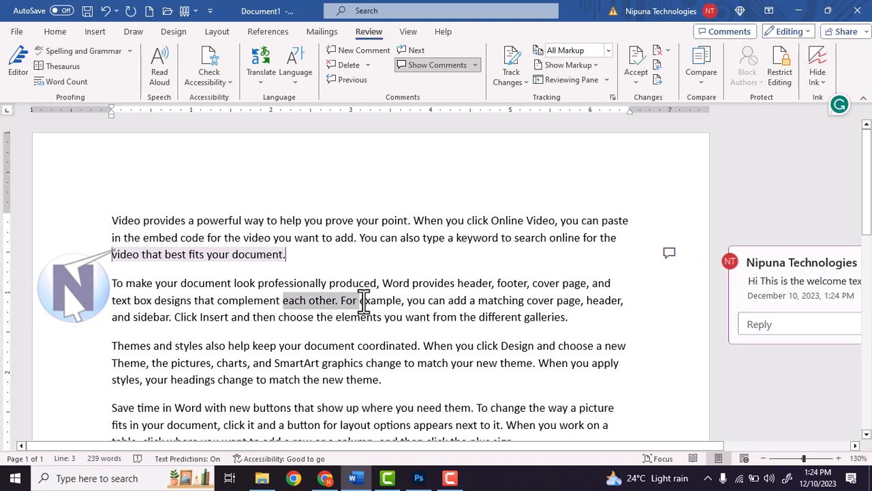
pyautogui.click(363, 51)
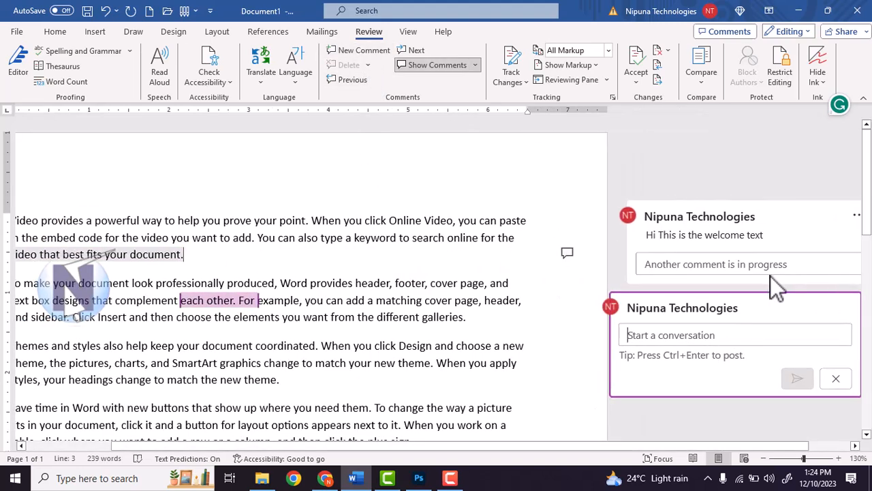
pyautogui.write('sadasdasdasdasd')
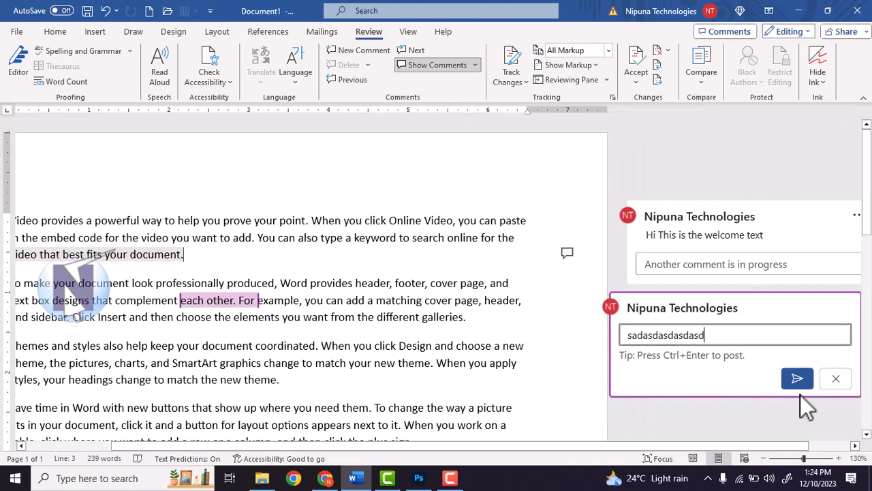
pyautogui.click(797, 378)
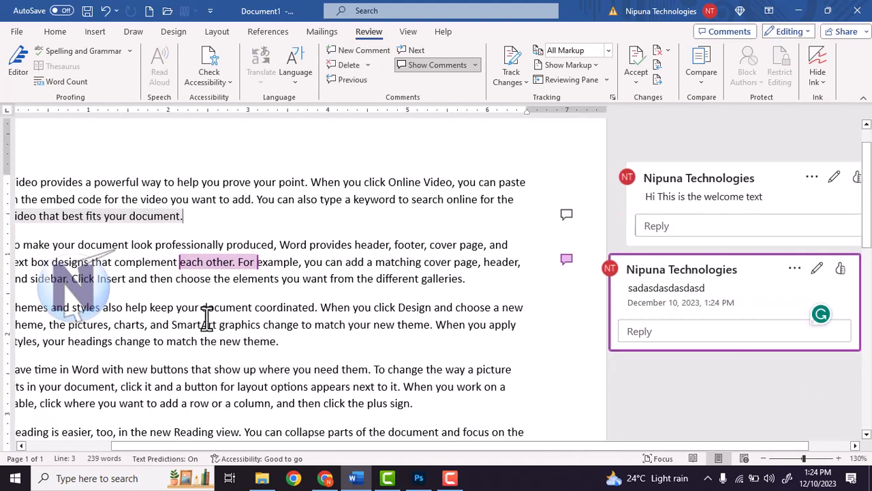
# Post a placeholder comment on the word 'document'
pyautogui.doubleClick(245, 314)
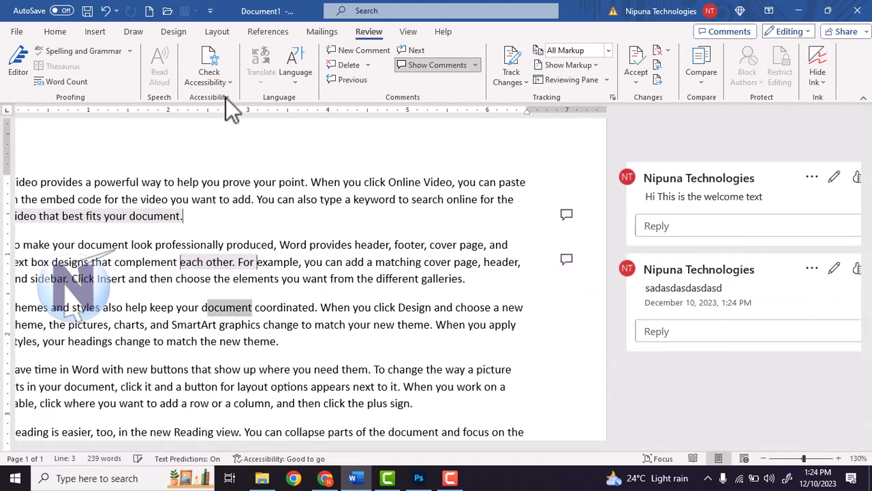
pyautogui.click(361, 53)
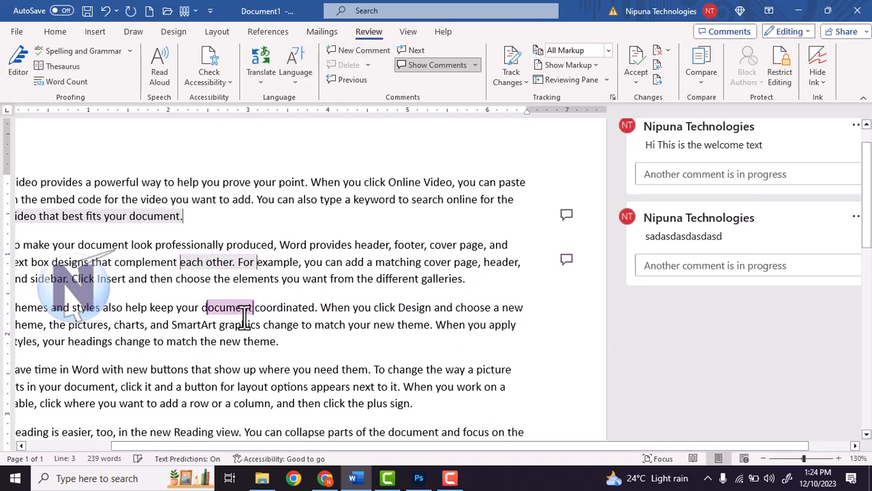
pyautogui.write('asdasdasdasd')
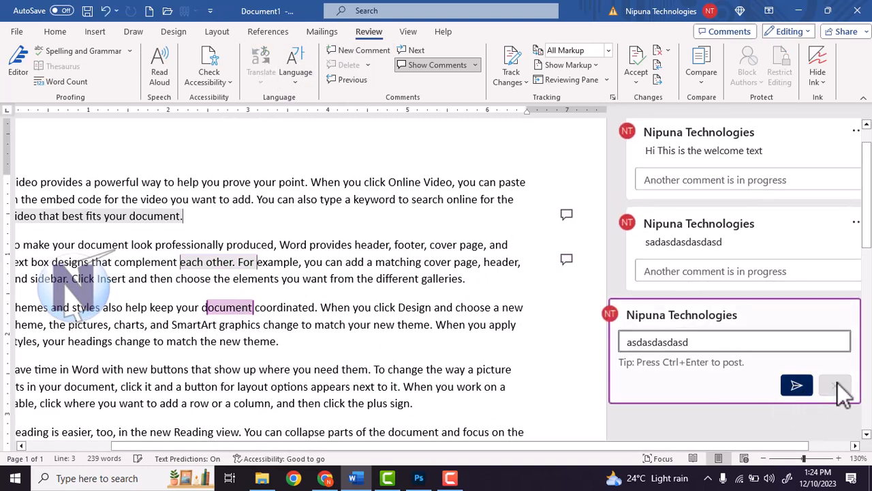
pyautogui.click(798, 385)
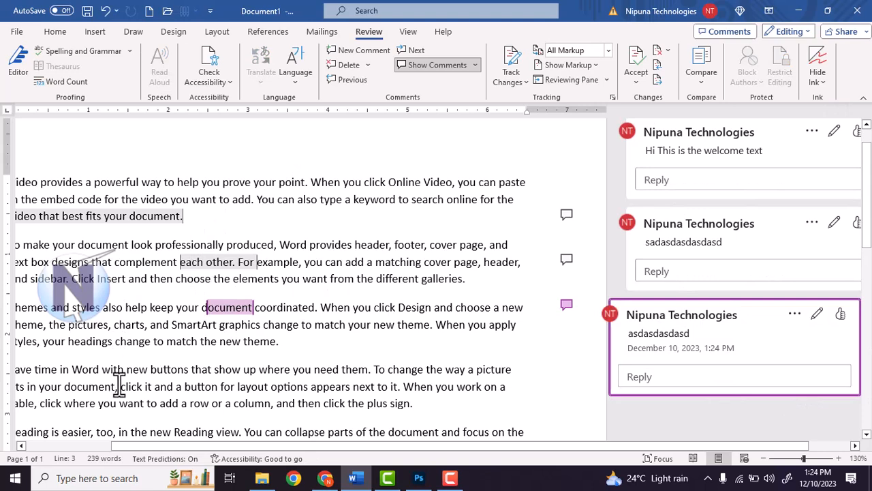
# Select 'document, click it and' and post a placeholder comment on it
pyautogui.moveTo(113, 386); pyautogui.dragTo(180, 382)
pyautogui.click(366, 53)
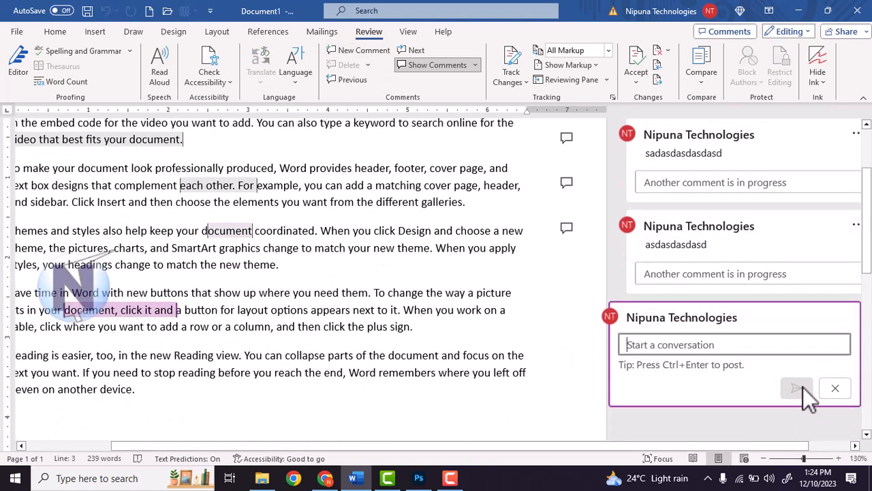
pyautogui.click(732, 347)
pyautogui.write('sadasdasda')
pyautogui.click(804, 391)
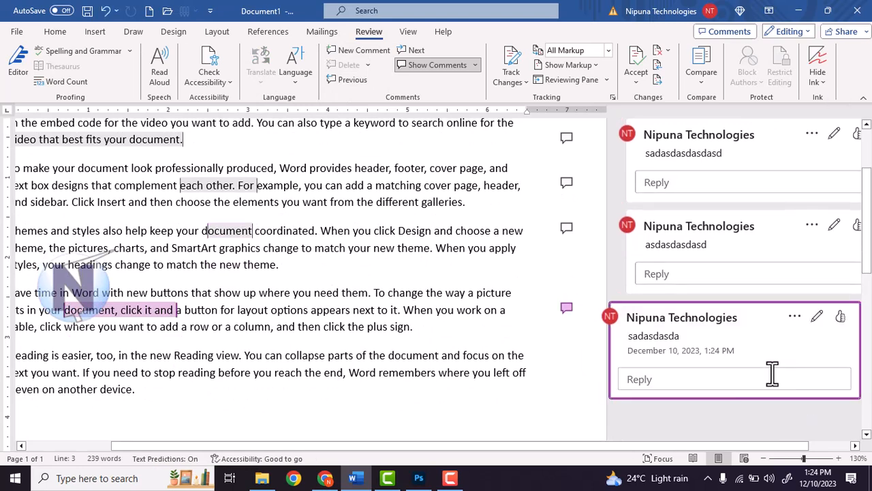
pyautogui.click(452, 282)
# Edit and re-save the second comment, then open and dismiss its thread options
pyautogui.scroll(3, 416, 276)
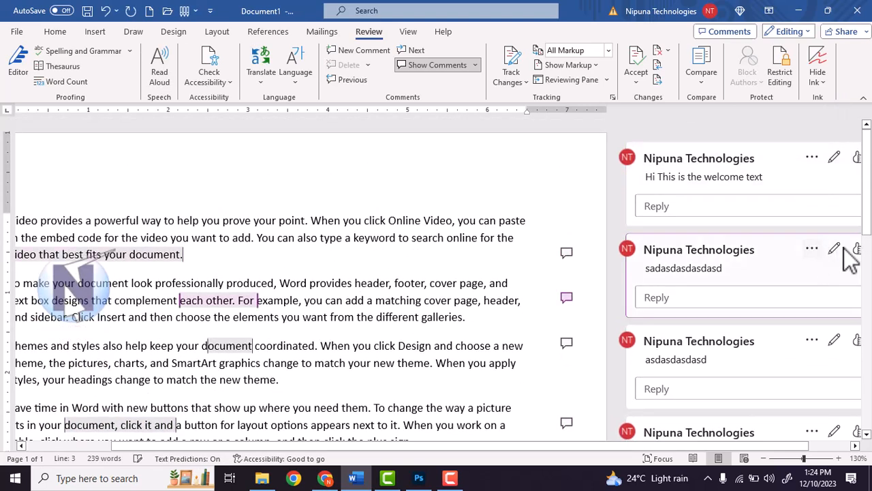
pyautogui.click(835, 249)
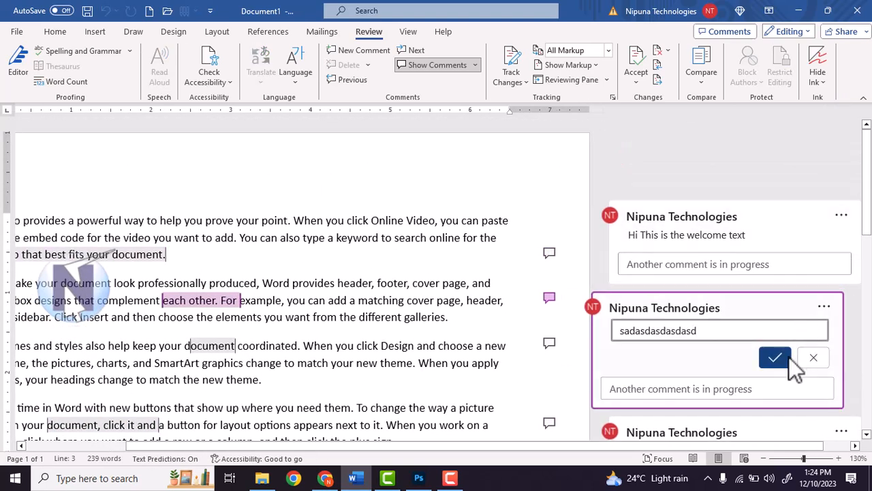
pyautogui.click(778, 357)
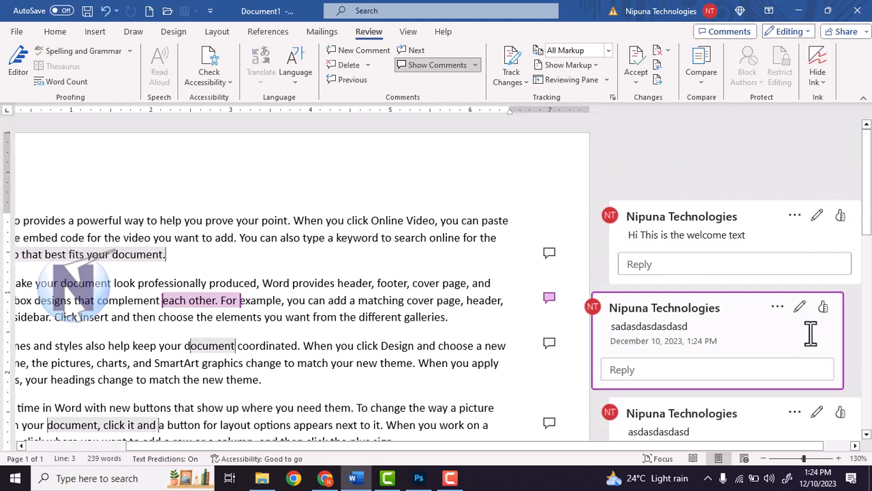
pyautogui.click(777, 308)
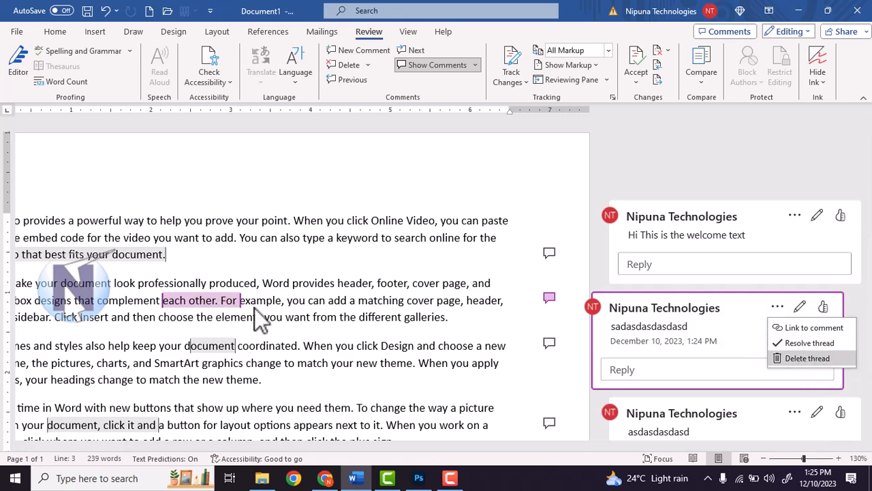
pyautogui.click(562, 225)
pyautogui.click(320, 229)
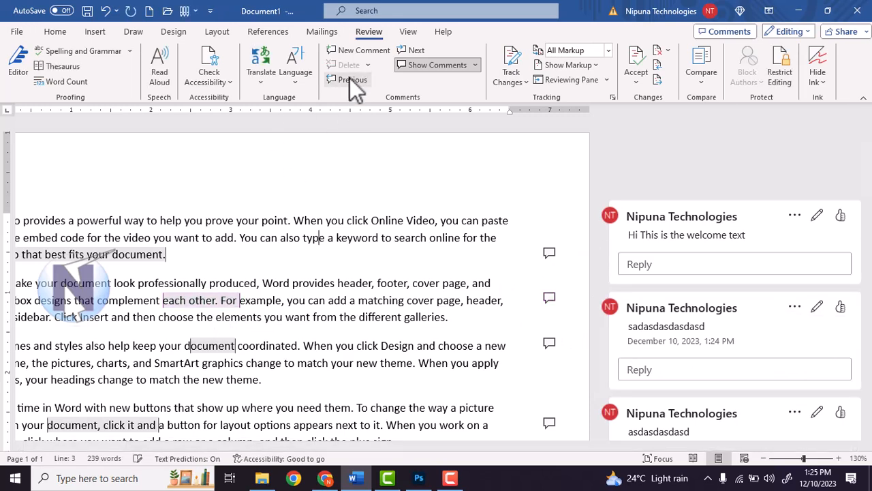
# Cycle through the comments with Next and Previous back to the welcome-text comment
pyautogui.click(411, 48)
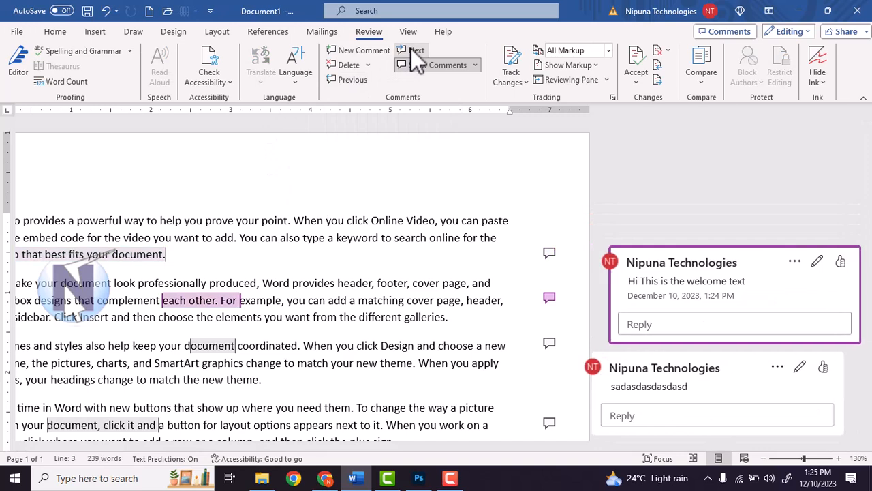
pyautogui.click(417, 50)
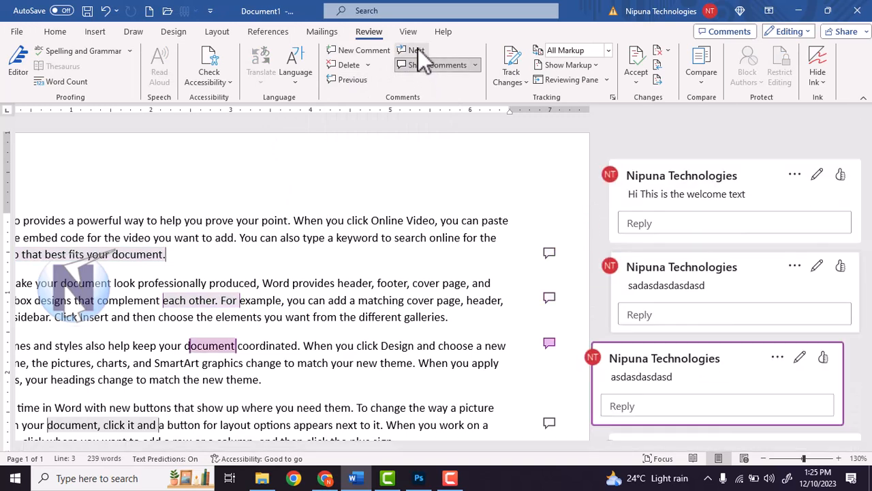
pyautogui.click(417, 50)
pyautogui.click(417, 50)
pyautogui.click(345, 81)
pyautogui.click(345, 80)
pyautogui.click(345, 81)
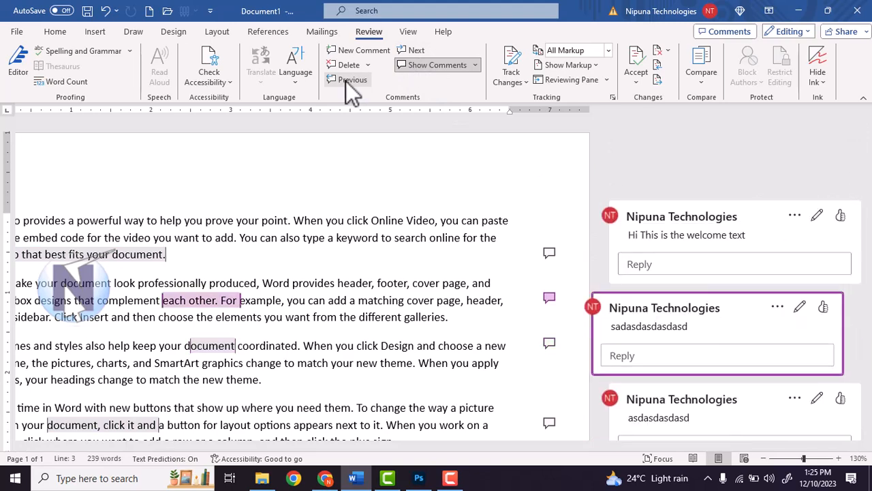
pyautogui.click(345, 81)
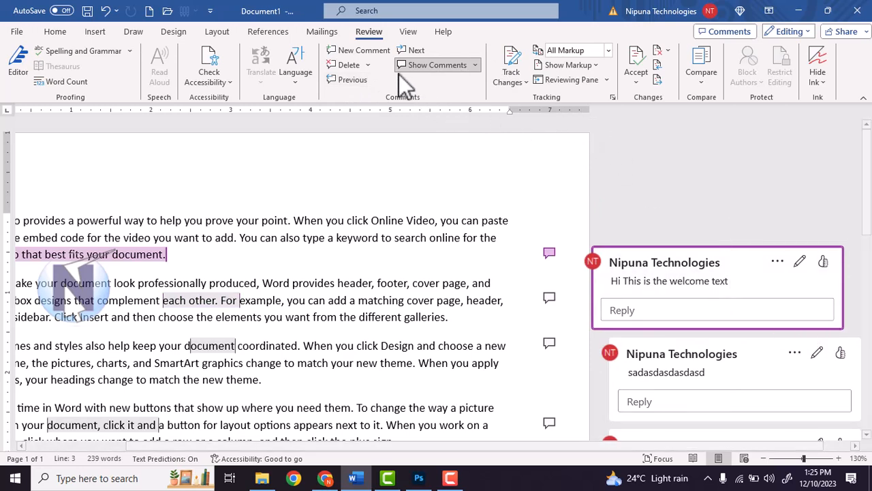
# Delete the 'Hi This is the welcome text' comment and review the deletion options
pyautogui.click(363, 64)
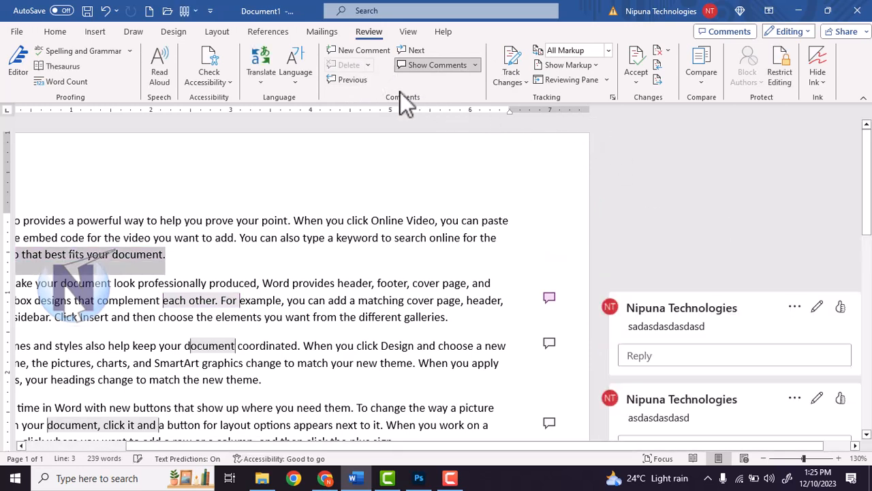
pyautogui.click(643, 323)
pyautogui.click(369, 66)
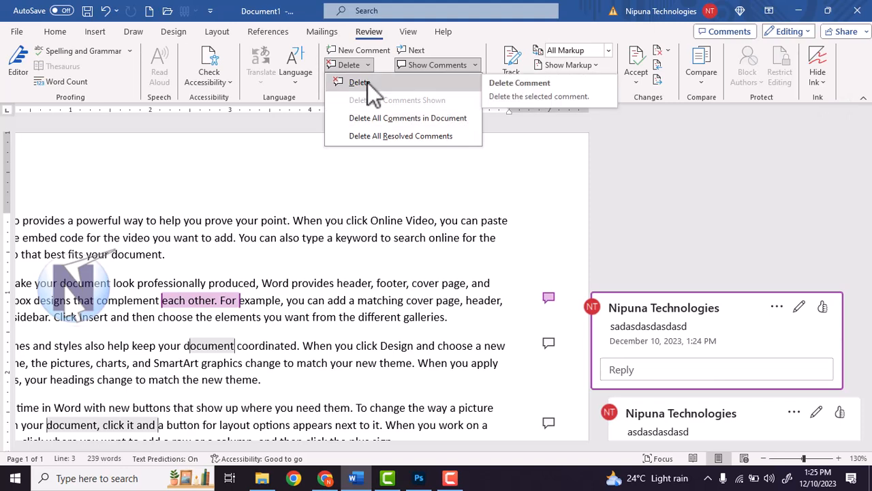
# Delete all comments, add comment 'asdasdas' on 'video you want', and hide the comments pane
pyautogui.click(412, 117)
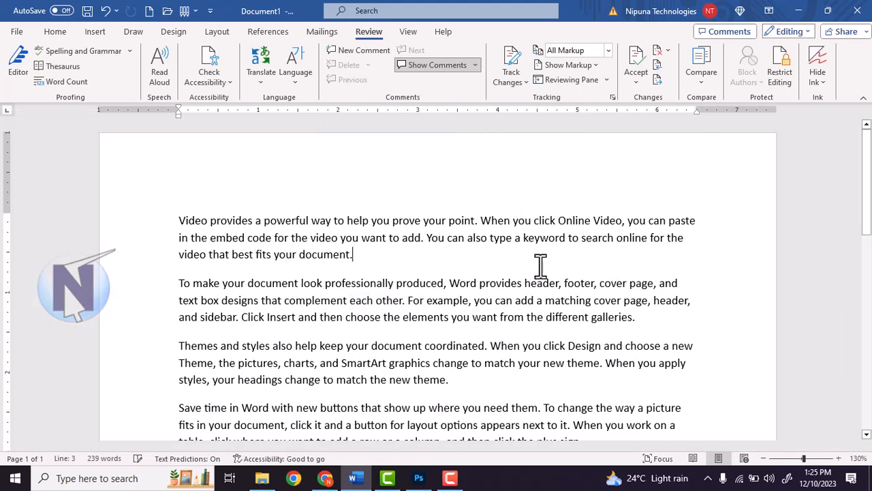
pyautogui.moveTo(311, 237); pyautogui.dragTo(379, 242)
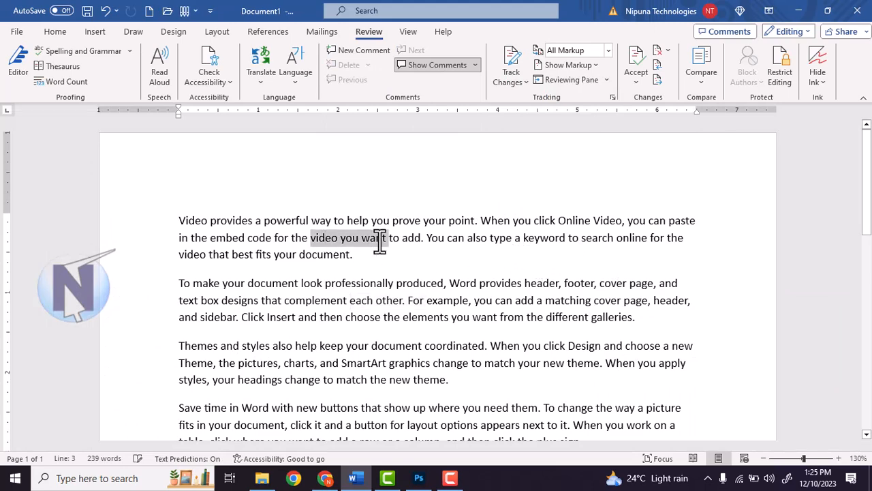
pyautogui.click(374, 53)
pyautogui.write('asdasdas')
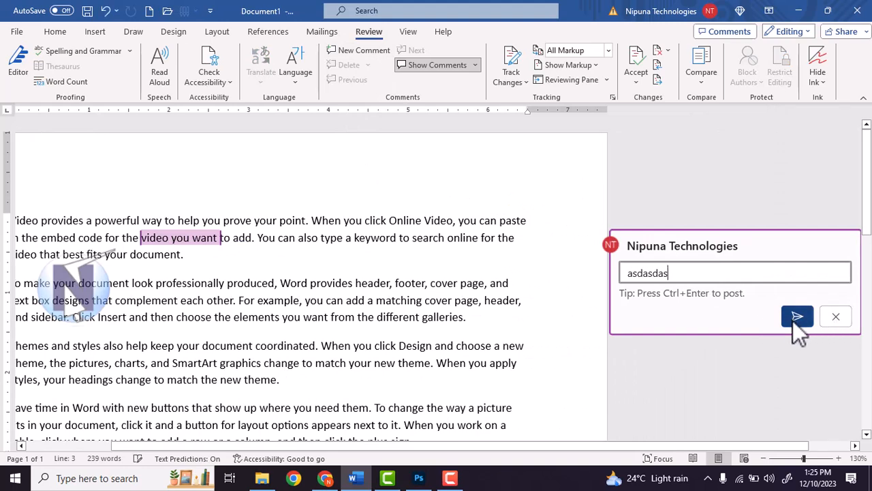
pyautogui.click(794, 318)
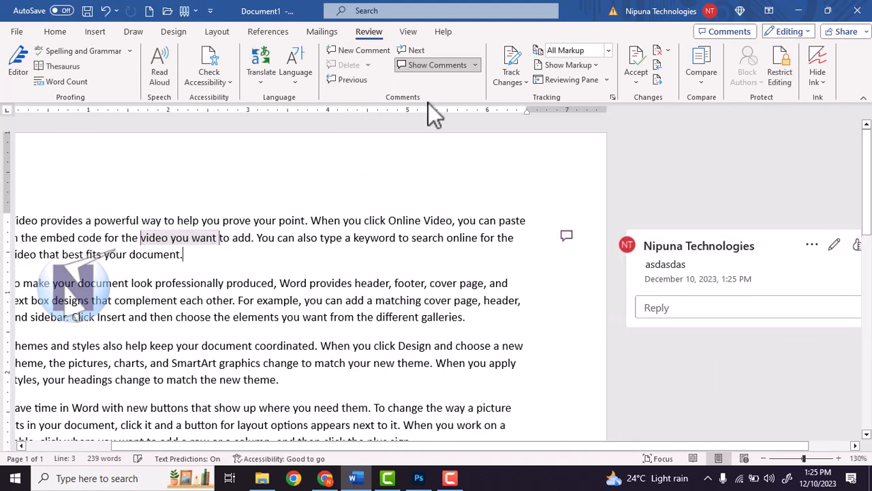
pyautogui.click(452, 66)
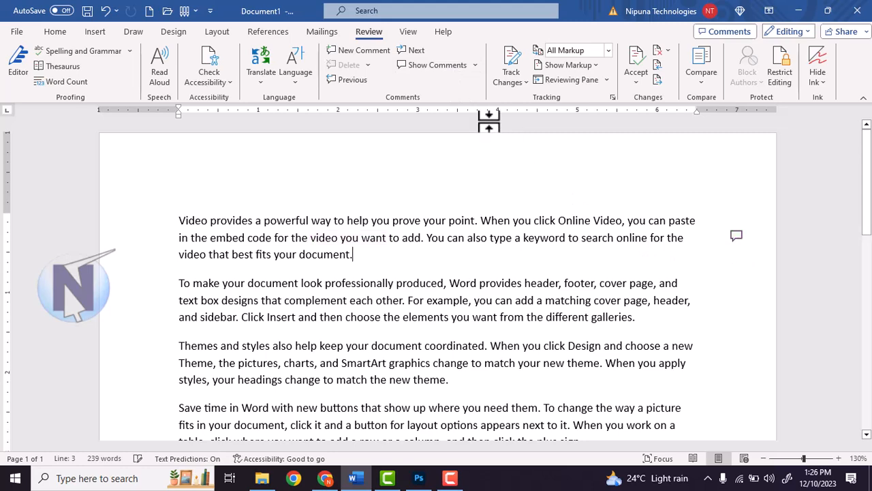
# Show comments again and post the reply 'sadasdasd' to the 'video you want' comment
pyautogui.click(449, 68)
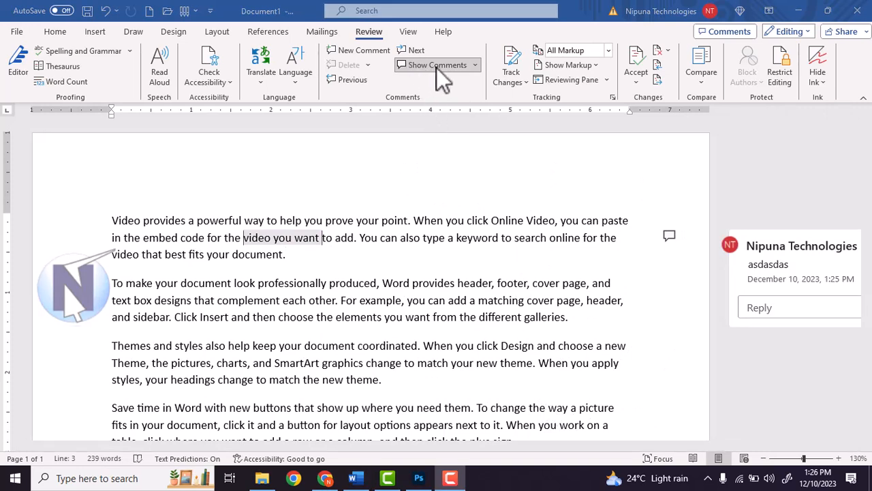
pyautogui.click(436, 67)
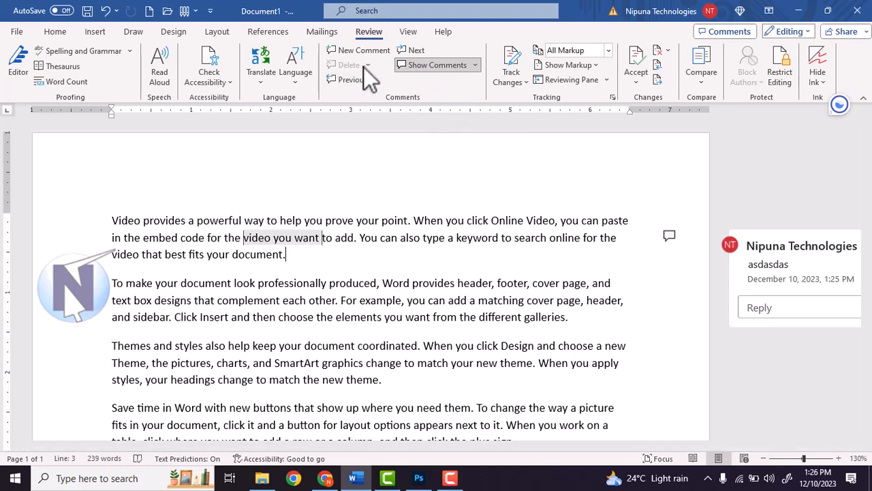
pyautogui.click(770, 307)
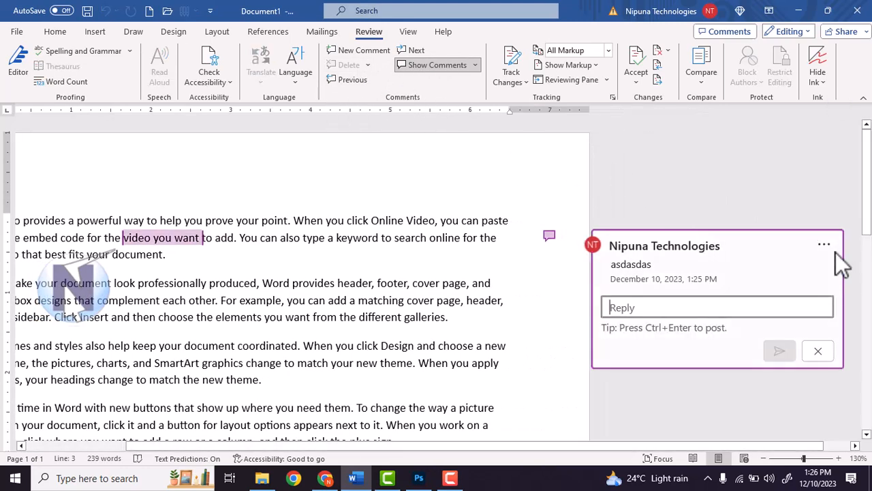
pyautogui.click(660, 307)
pyautogui.write('sadasdasd')
pyautogui.click(777, 350)
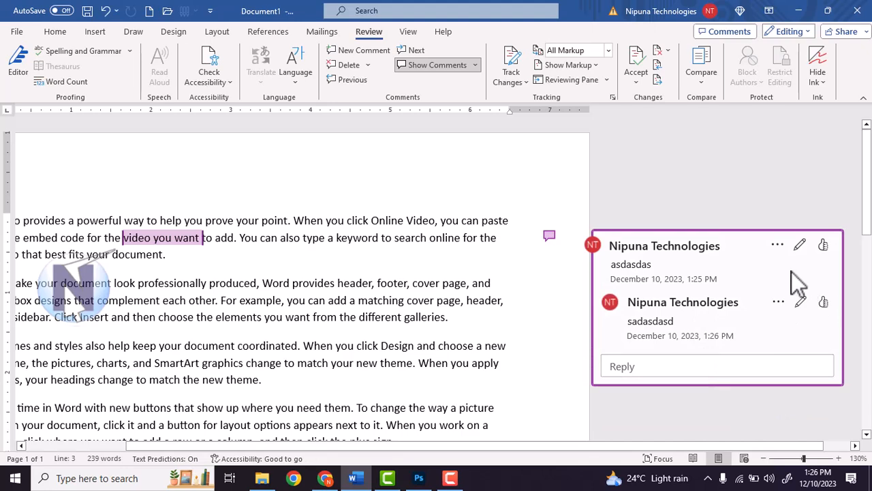
# Delete all comments in the document, leaving the cursor at the end of paragraph 1
pyautogui.click(368, 69)
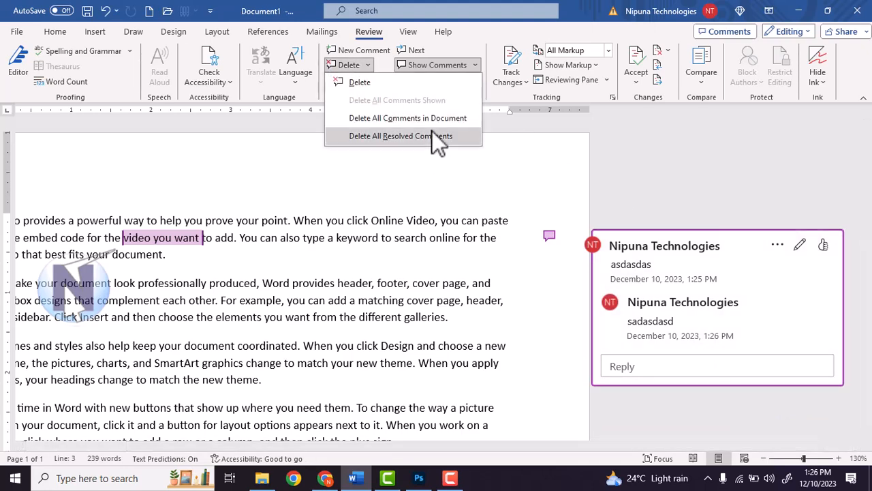
pyautogui.click(429, 120)
pyautogui.click(402, 221)
pyautogui.click(373, 271)
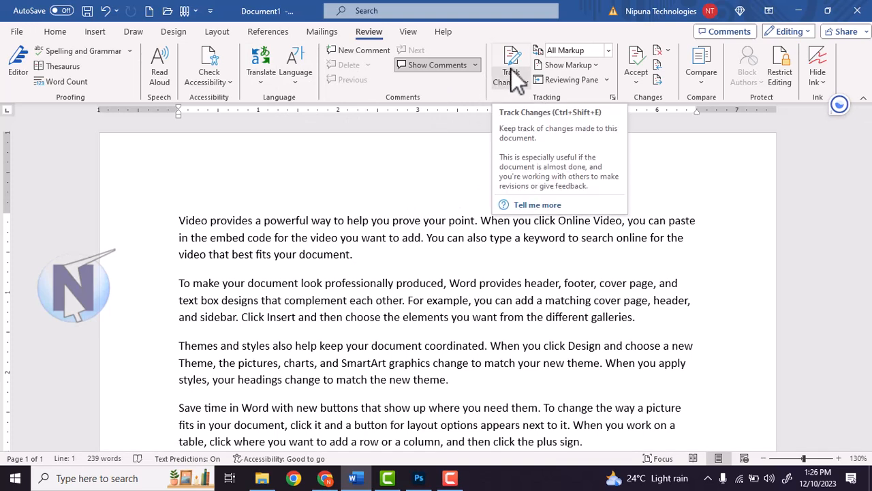
# Type test text 'sdfasdfsafd' at the end of paragraph 1, then delete it
pyautogui.click(450, 255)
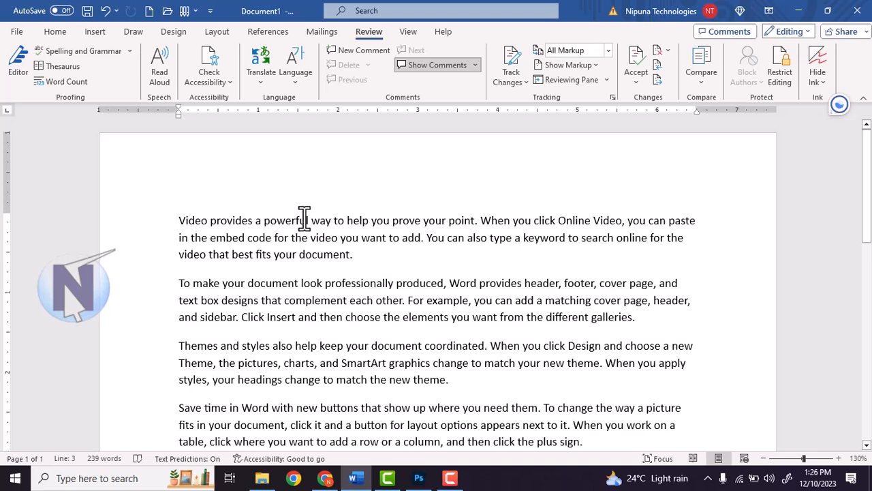
pyautogui.moveTo(178, 220); pyautogui.dragTo(524, 327)
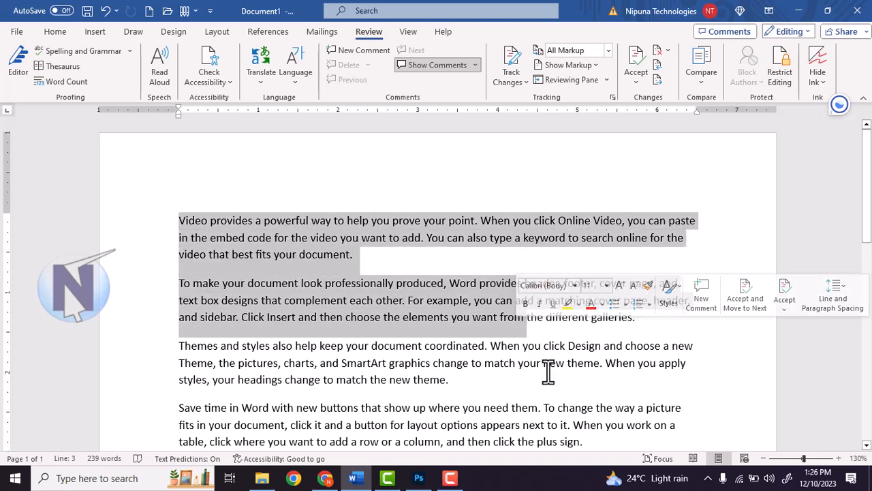
pyautogui.click(394, 267)
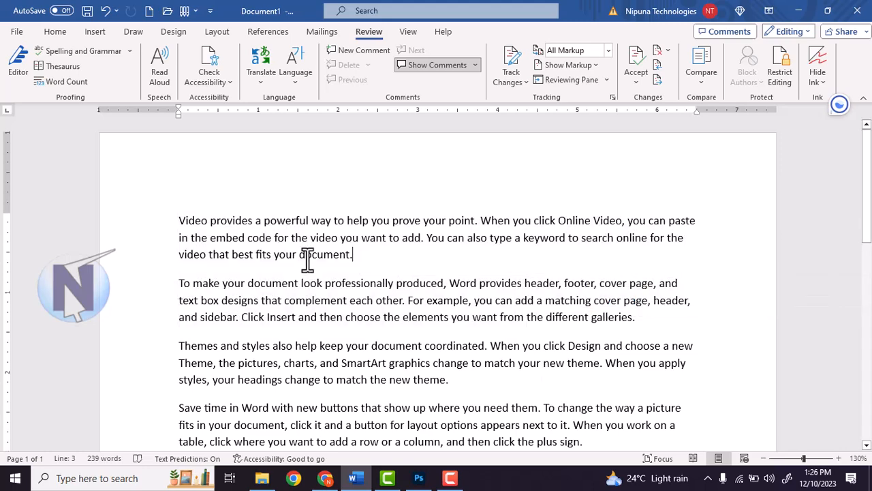
pyautogui.scroll(-2, 307, 259)
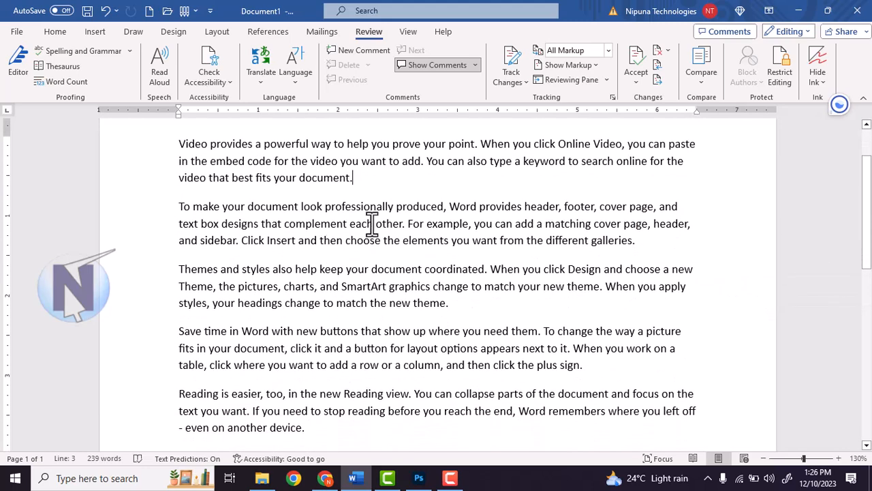
pyautogui.write('sdfasdfsafd')
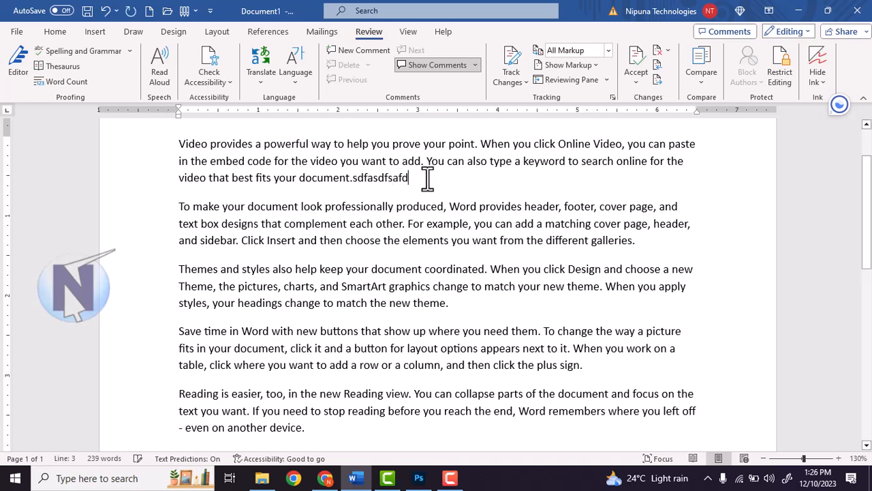
pyautogui.moveTo(427, 178); pyautogui.dragTo(355, 183)
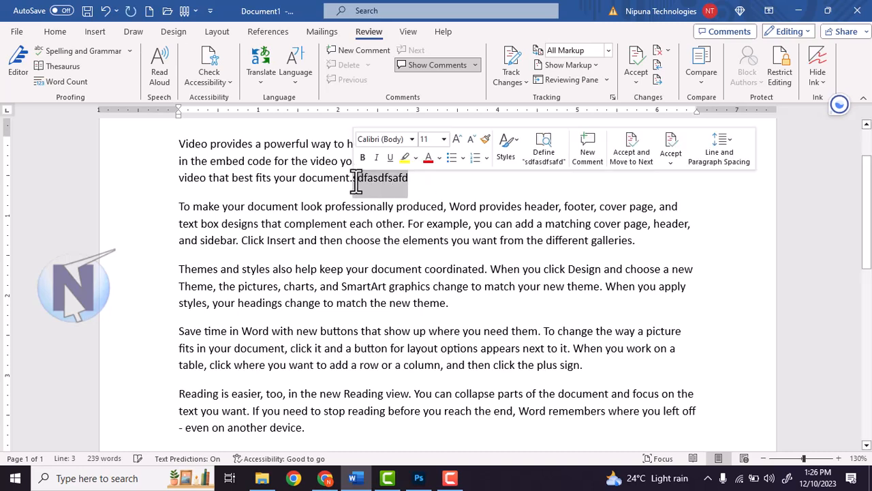
pyautogui.press('BackSpace')
# Bring up the Track Changes dropdown listing whose edits to track
pyautogui.scroll(1, 357, 188)
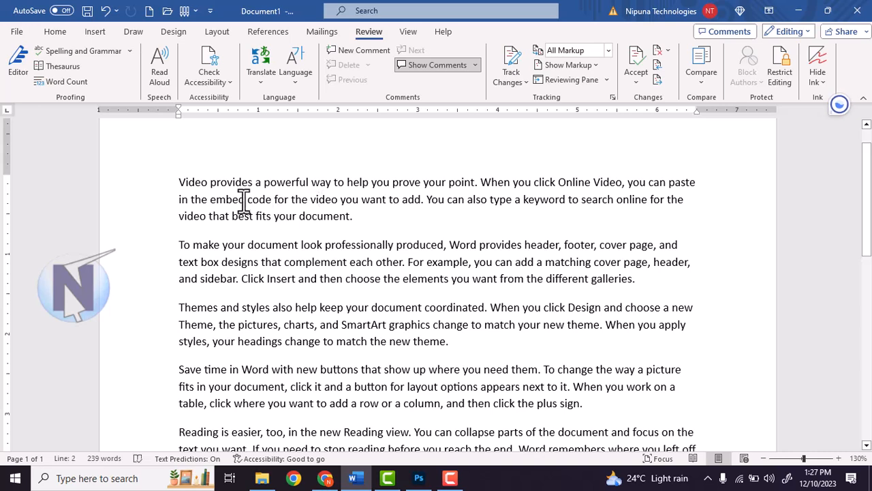
pyautogui.press('F10')
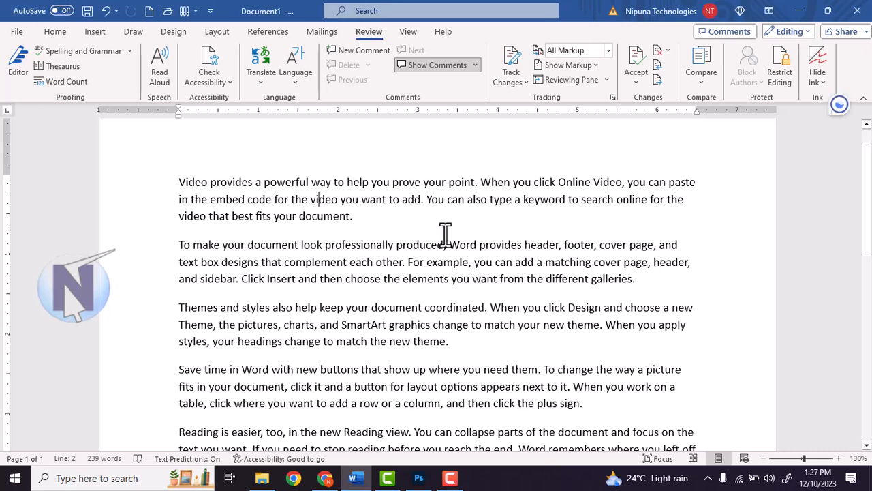
pyautogui.click(517, 79)
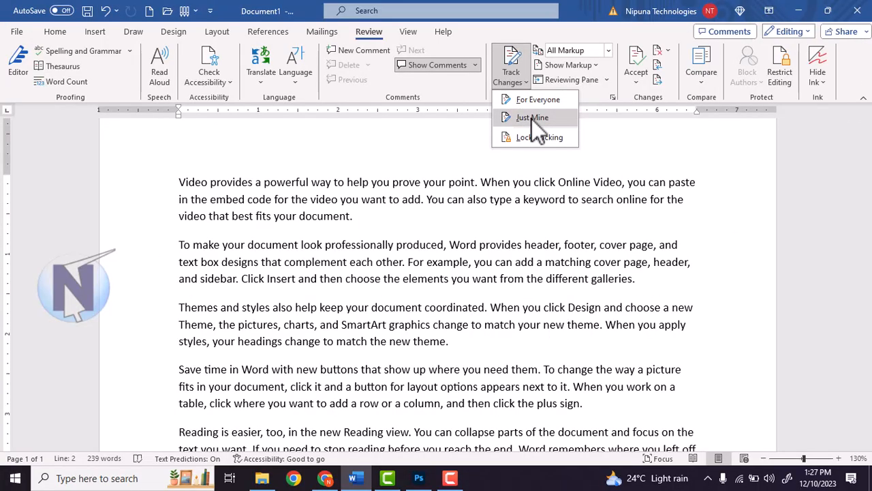
# Track Just Mine and insert 'asdfsdfasdfsa sadfasdfsadfsadfasdfsa' plus 'sdfasdfsa' inside 'that' in paragraph 1
pyautogui.click(532, 118)
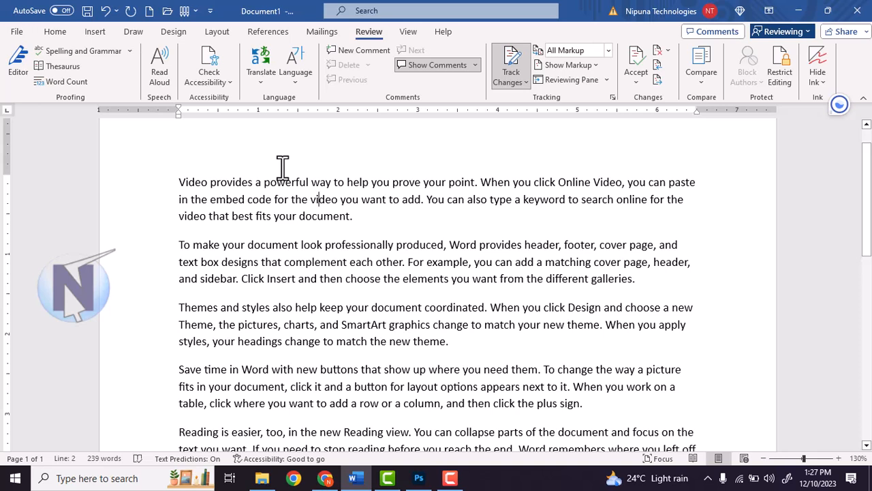
pyautogui.write('asdfsdfasdfsa')
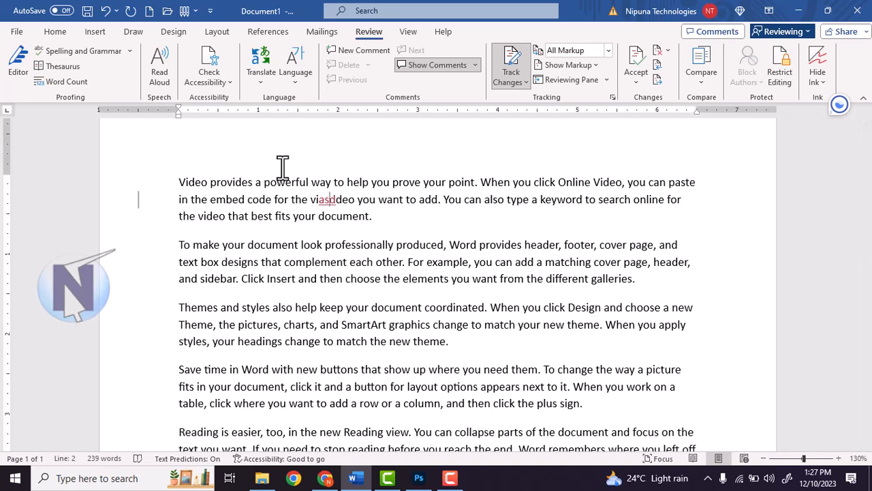
pyautogui.write(' sadfasdfsadfsadfasdf')
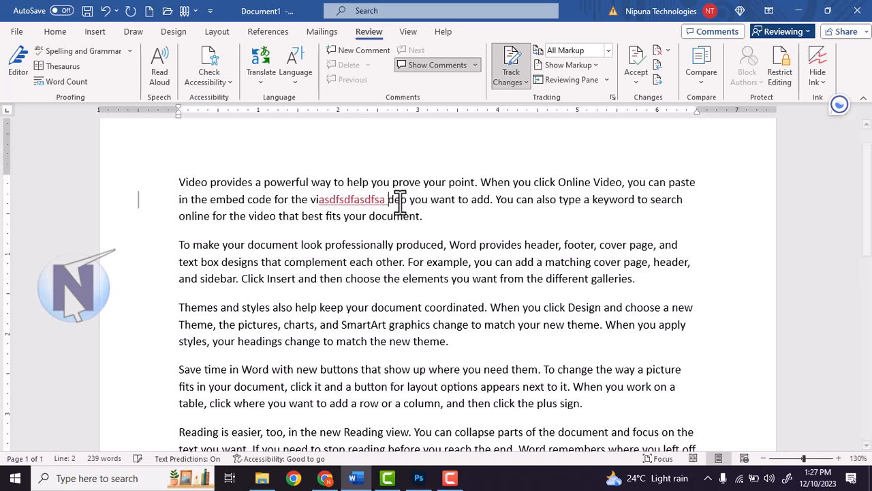
pyautogui.write('sa')
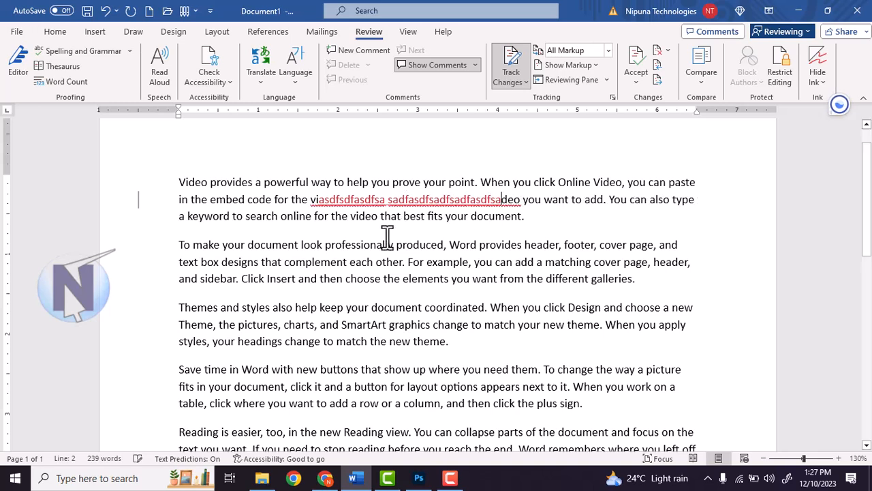
pyautogui.click(390, 216)
pyautogui.write('sdfasdfsa')
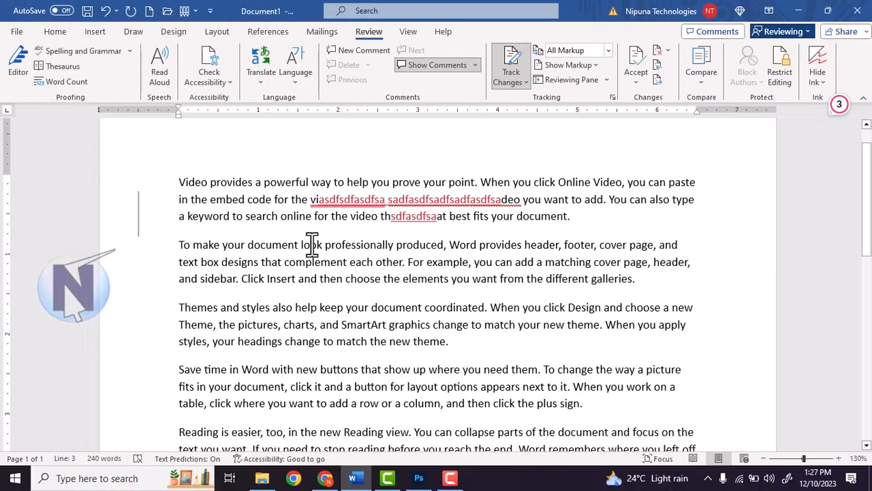
# Delete the paragraph 2 passage from 'professionally' to 'elements' as a tracked deletion
pyautogui.click(343, 247)
pyautogui.moveTo(347, 246); pyautogui.dragTo(425, 279)
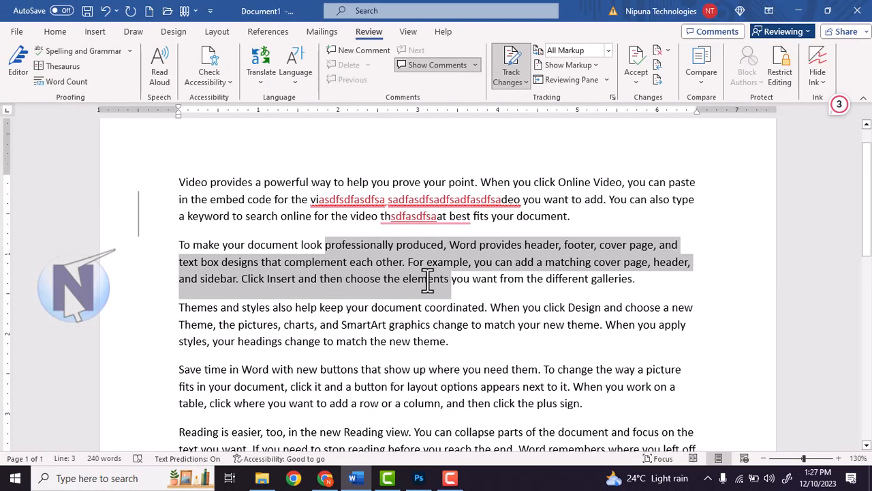
pyautogui.press('Delete')
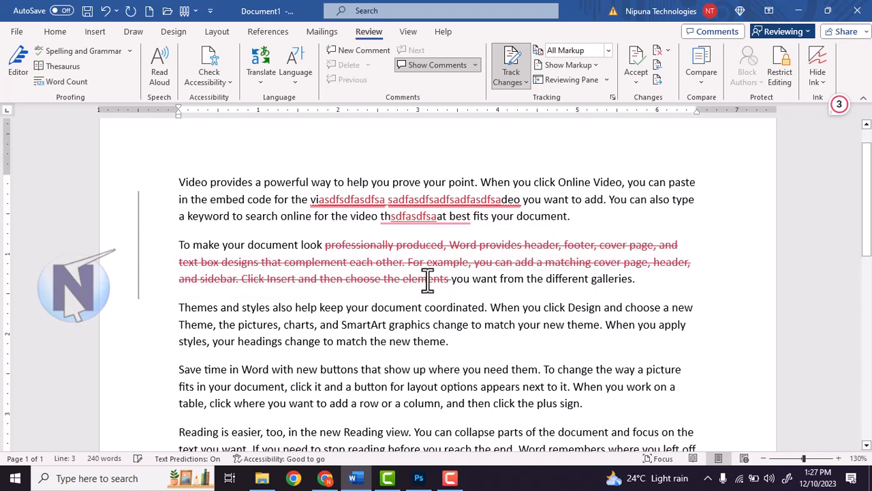
# In paragraph 3, replace 'and' with 'sdfsdfsdfsdfasdf' and insert 'asdfasdf' before 'to match'
pyautogui.scroll(-2, 391, 276)
pyautogui.click(320, 248)
pyautogui.moveTo(320, 248); pyautogui.dragTo(339, 248)
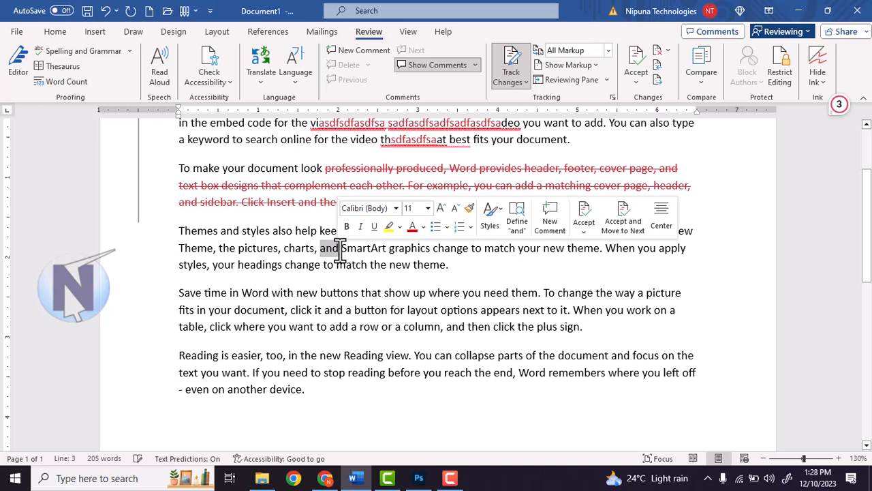
pyautogui.write('sdfsdfsdfsdf')
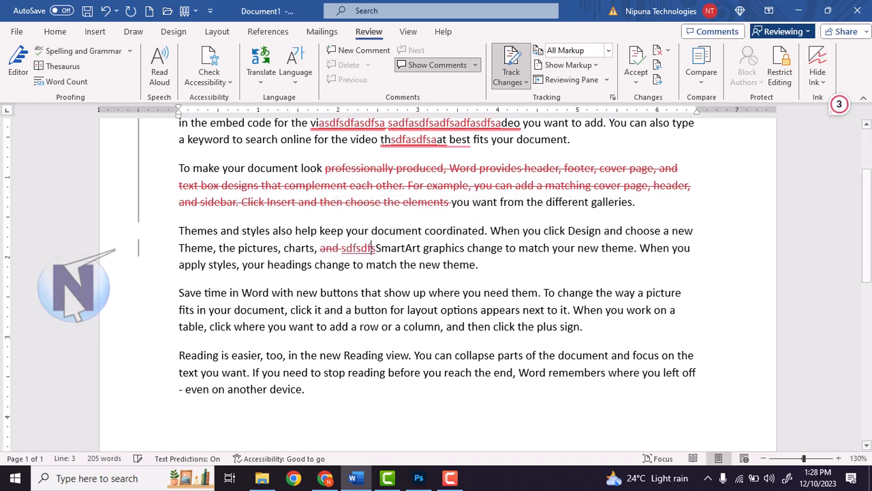
pyautogui.write('asdf')
pyautogui.click(374, 265)
pyautogui.write('asdfasdf')
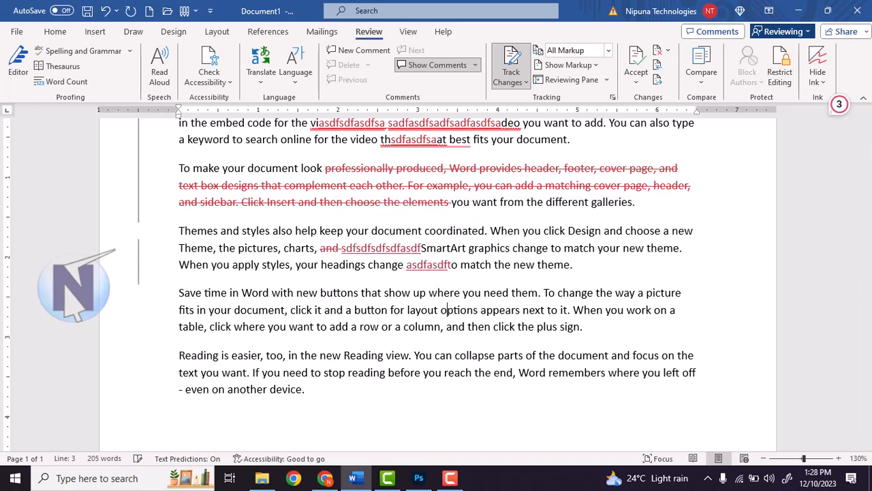
pyautogui.scroll(5, 449, 317)
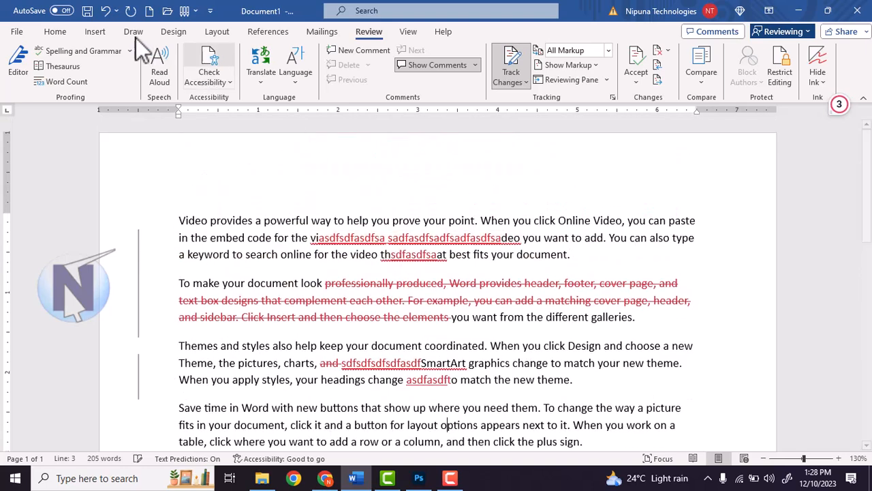
pyautogui.click(423, 254)
pyautogui.click(584, 262)
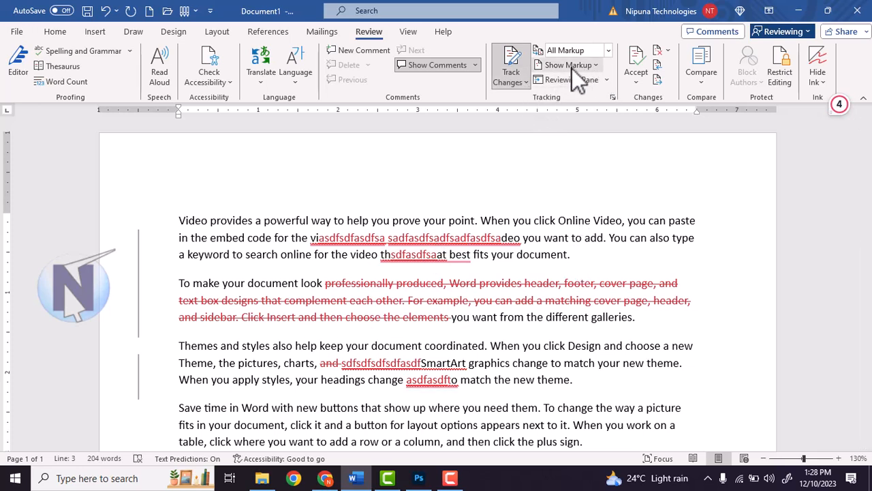
pyautogui.click(608, 52)
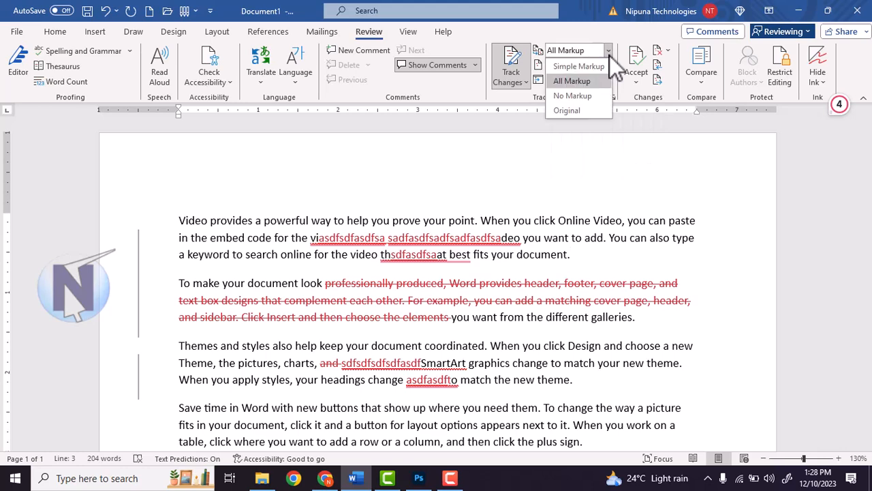
pyautogui.click(598, 67)
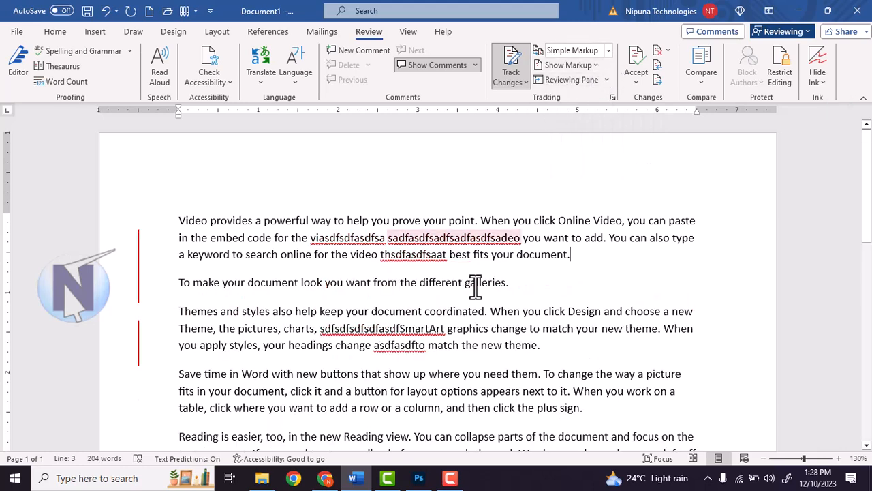
pyautogui.click(608, 50)
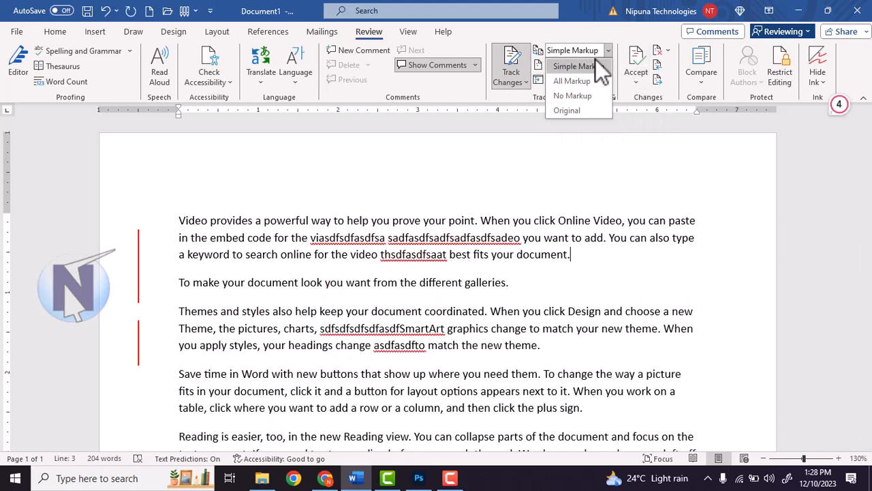
pyautogui.click(572, 97)
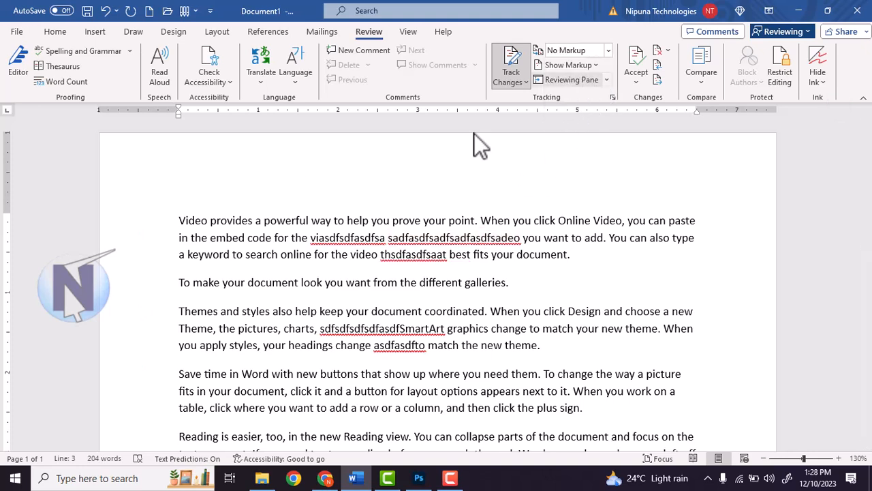
pyautogui.click(608, 51)
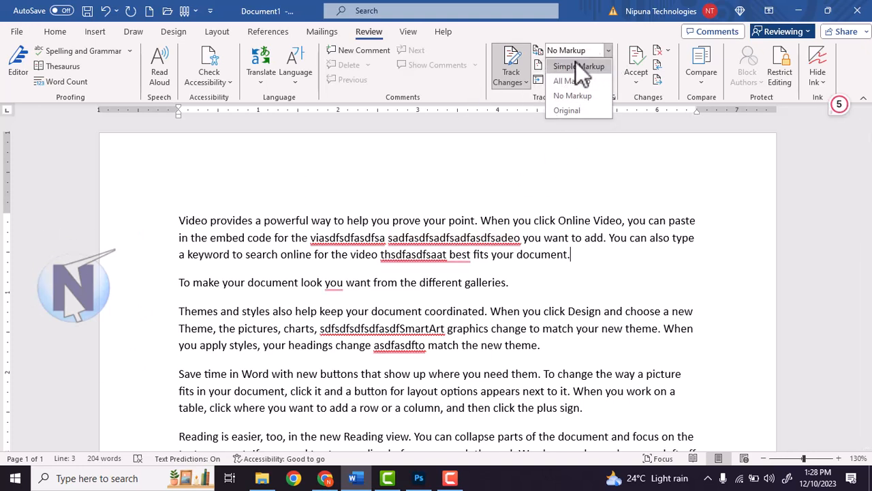
pyautogui.click(581, 81)
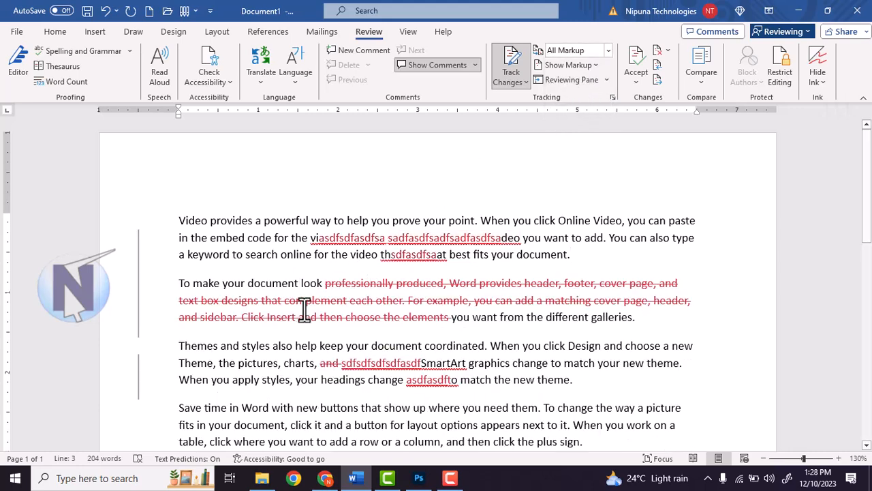
# Check the edited words, dismiss the spelling card, and open the Accept changes dropdown
pyautogui.click(523, 82)
pyautogui.click(524, 83)
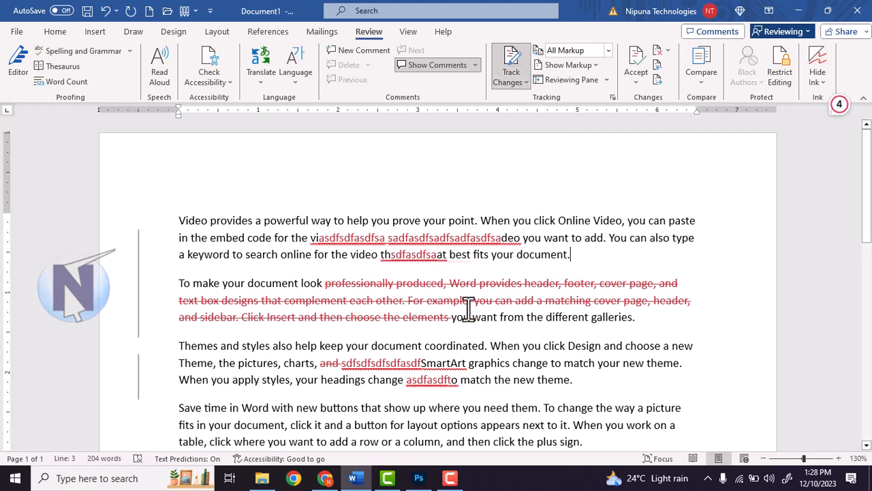
pyautogui.doubleClick(444, 254)
pyautogui.click(447, 255)
pyautogui.click(524, 83)
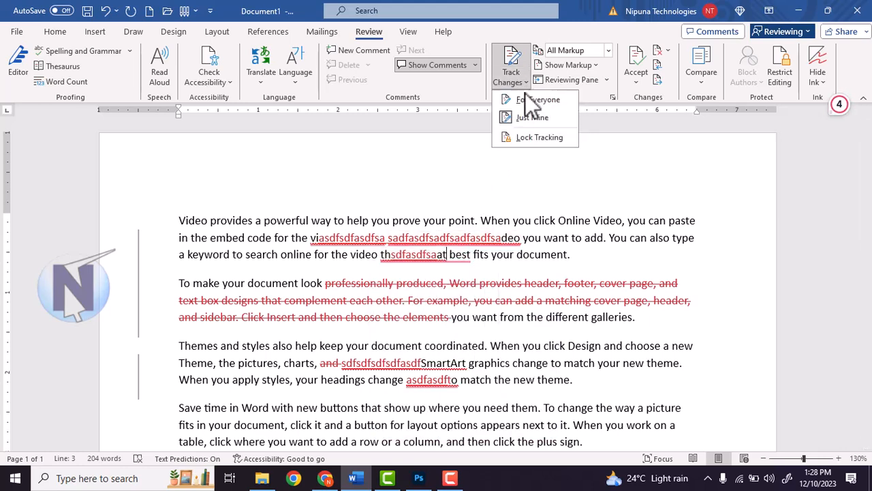
pyautogui.click(499, 235)
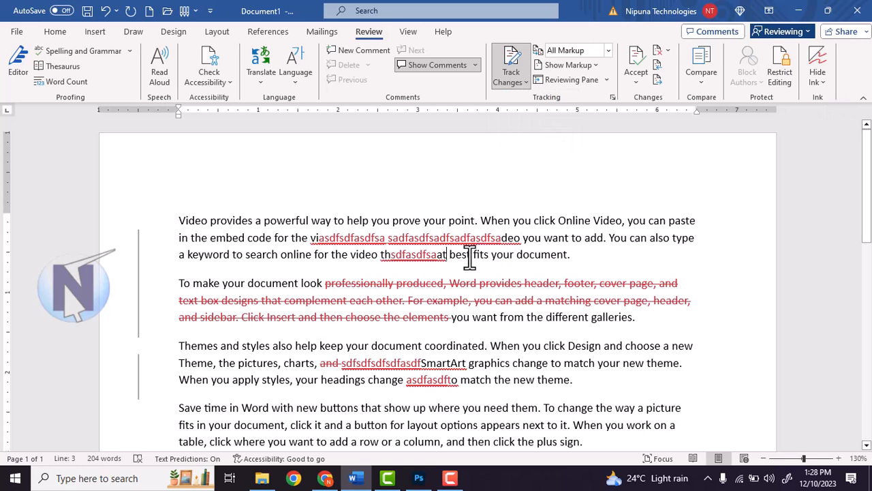
pyautogui.doubleClick(365, 244)
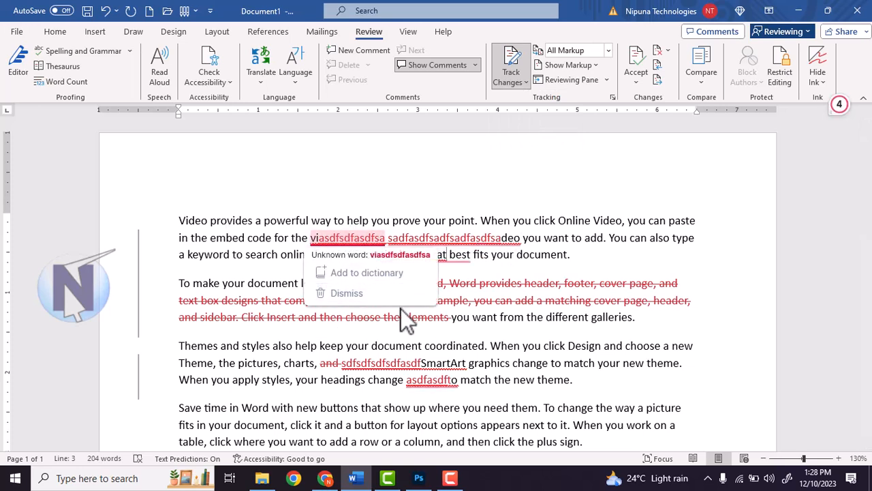
pyautogui.click(338, 238)
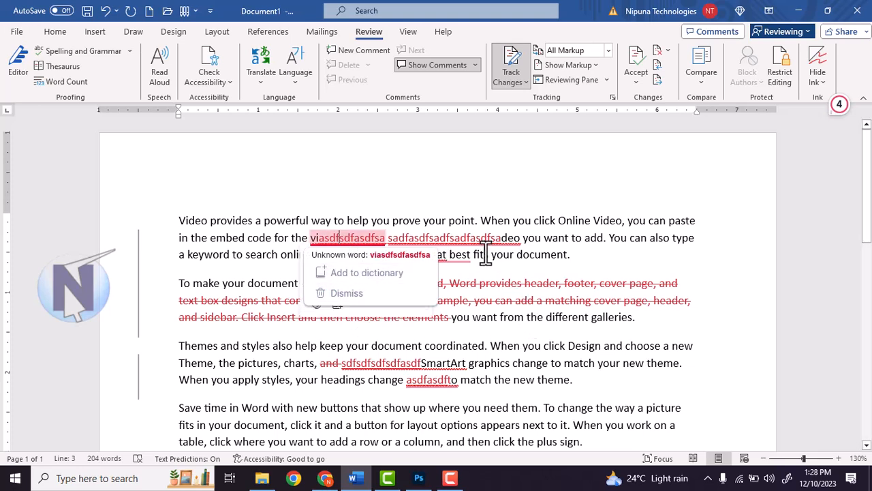
pyautogui.click(587, 299)
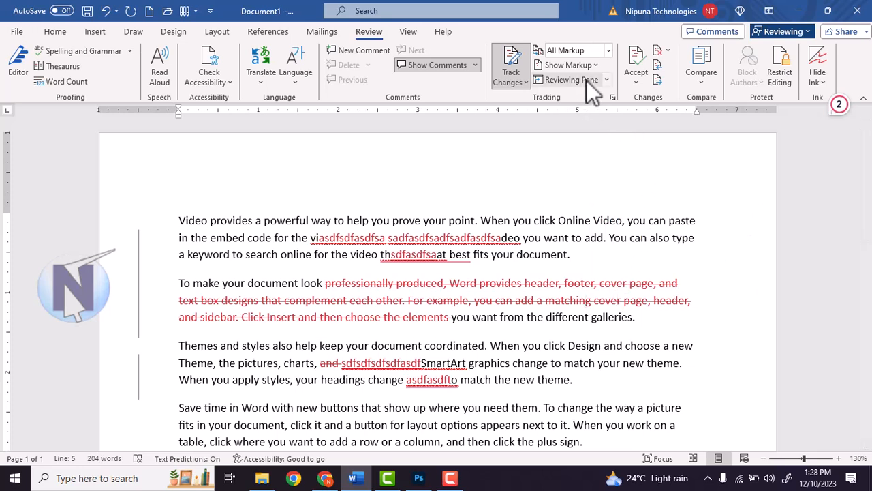
pyautogui.click(643, 85)
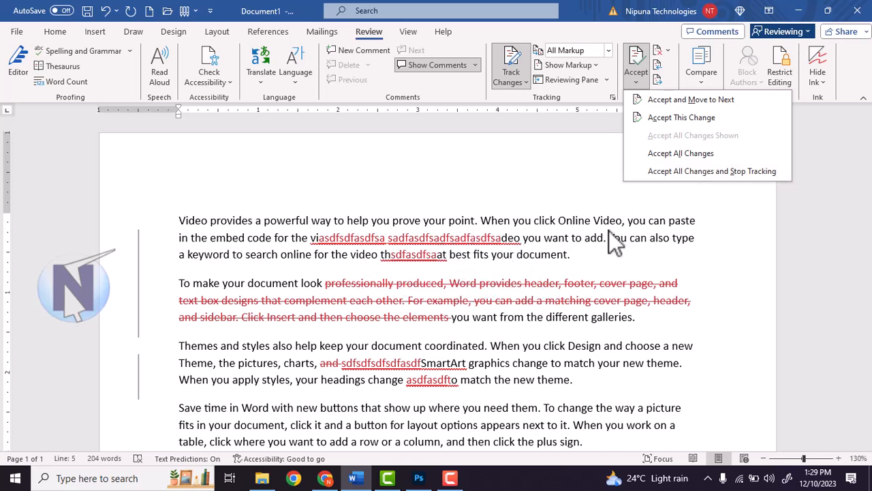
# Close the Accept menu without accepting and click near the end of the first paragraph
pyautogui.click(571, 249)
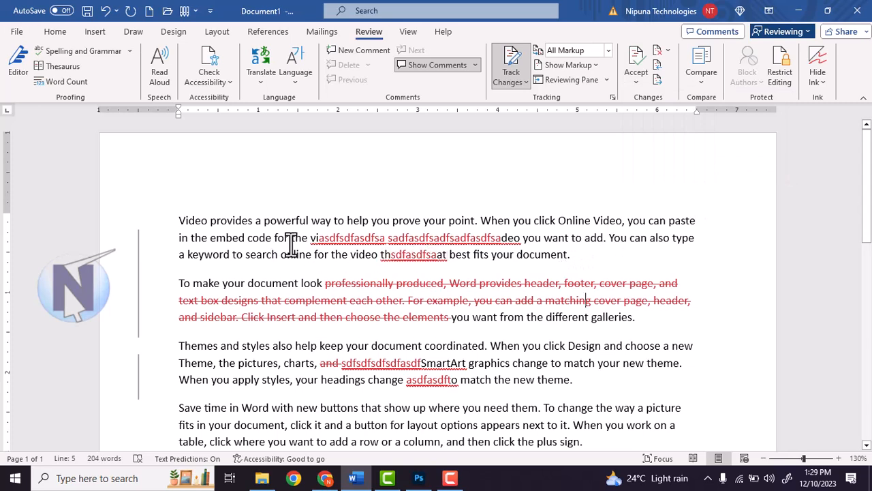
pyautogui.click(560, 268)
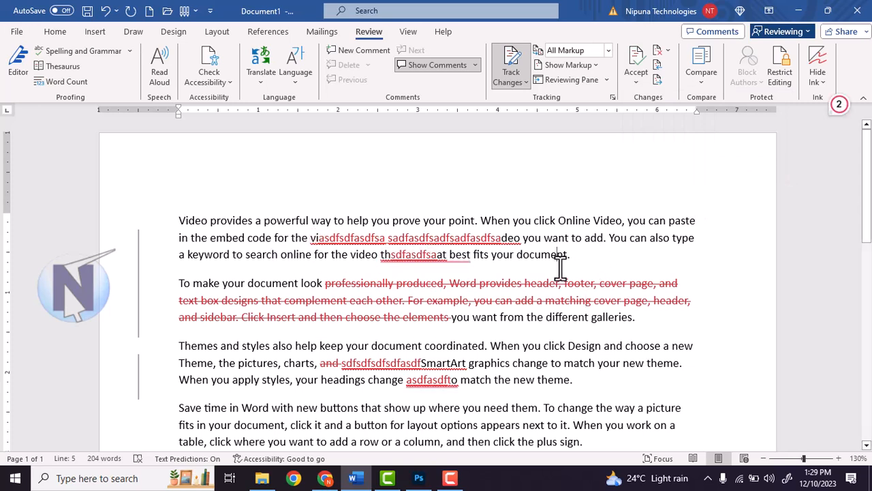
# Step through the tracked changes with Next/Previous, then Reject All Changes
pyautogui.click(658, 80)
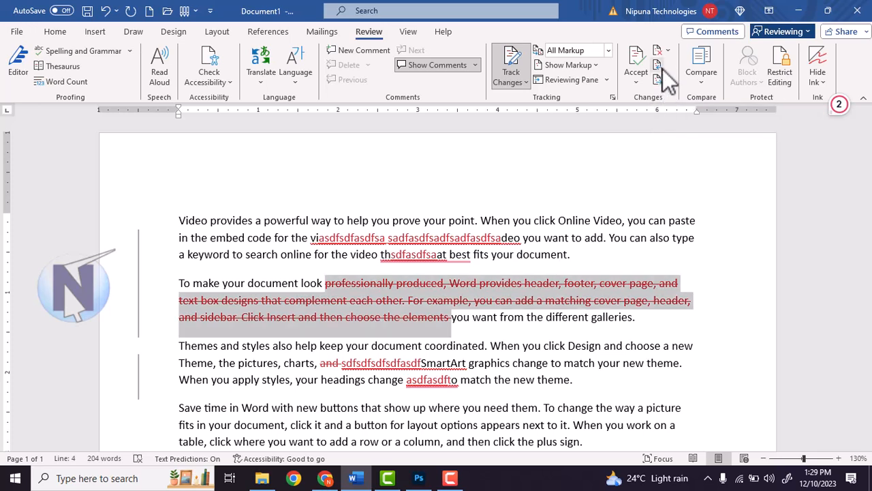
pyautogui.click(658, 67)
pyautogui.click(658, 81)
pyautogui.click(658, 66)
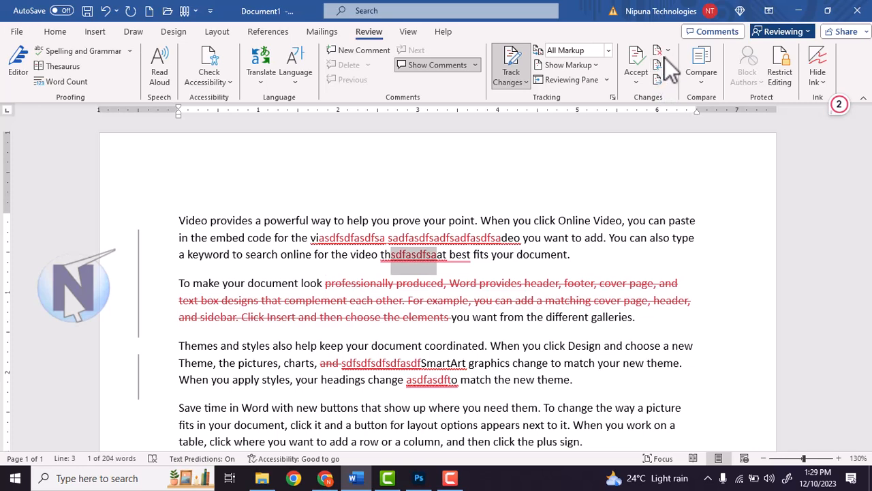
pyautogui.click(666, 52)
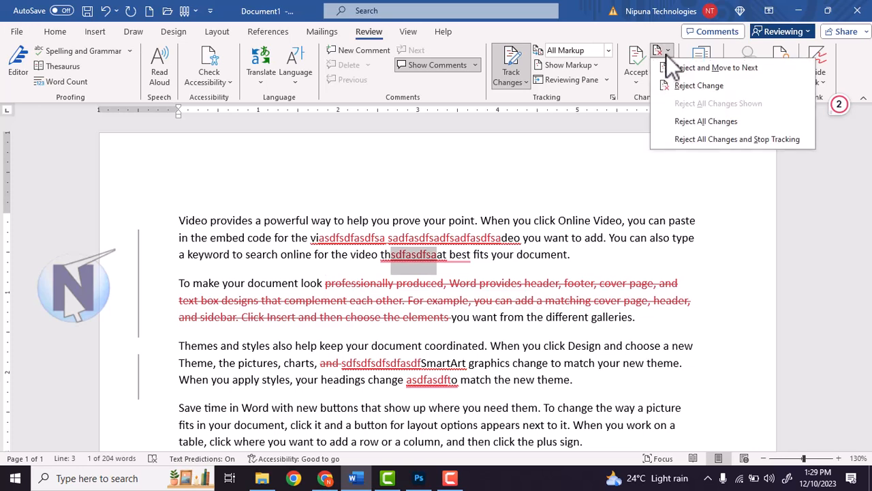
pyautogui.click(706, 121)
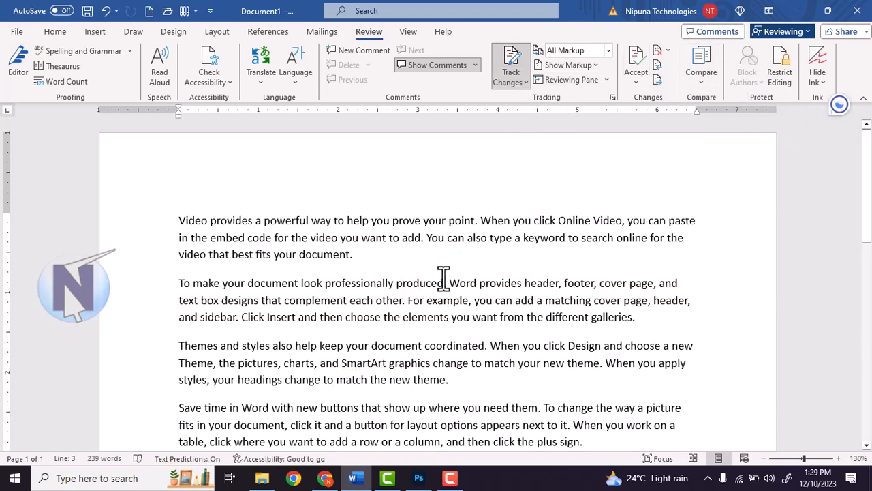
# Insert tracked gibberish inside 'document', before 'want', and inside 'complement'
pyautogui.click(339, 254)
pyautogui.write('dfsdfsdafasdf')
pyautogui.click(472, 317)
pyautogui.write('sadfasdf')
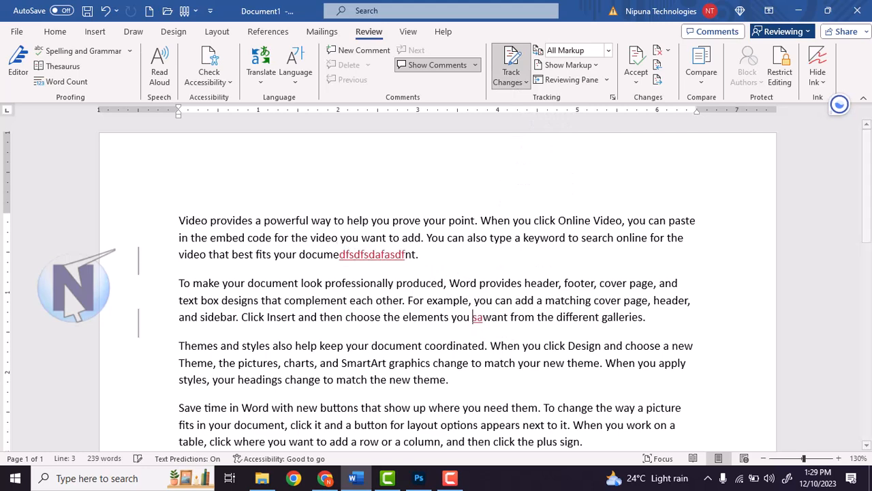
pyautogui.click(331, 300)
pyautogui.write('asdfasdfasdfasdf')
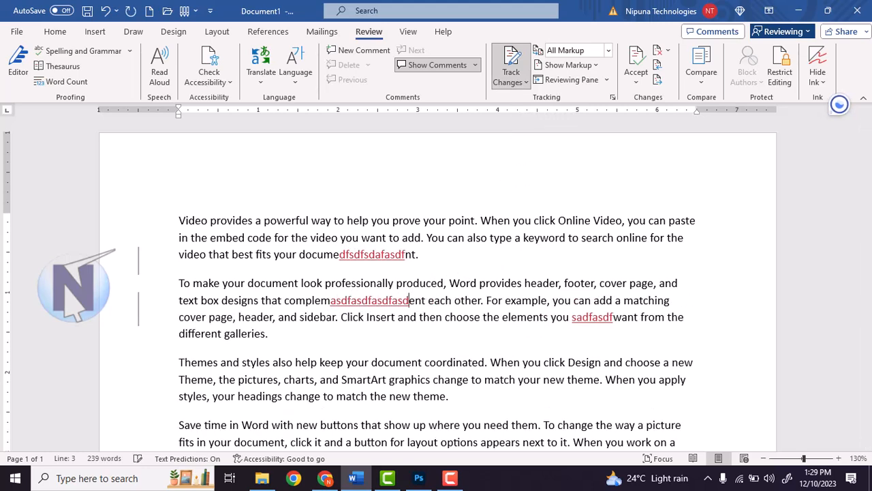
# Delete 'change to match the new theme' and 'help keep … SmartArt graphics' as tracked deletions
pyautogui.scroll(-2, 282, 303)
pyautogui.moveTo(284, 320); pyautogui.dragTo(448, 321)
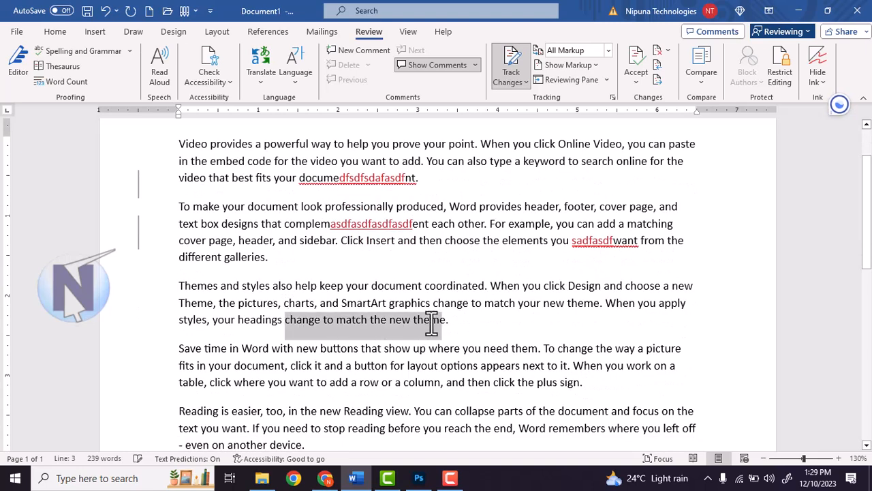
pyautogui.press('Delete')
pyautogui.moveTo(295, 285); pyautogui.dragTo(432, 302)
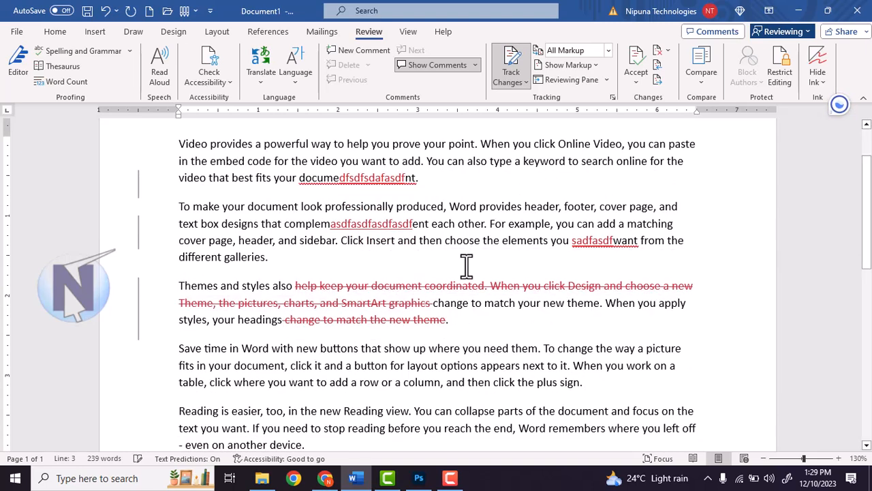
pyautogui.press('Delete')
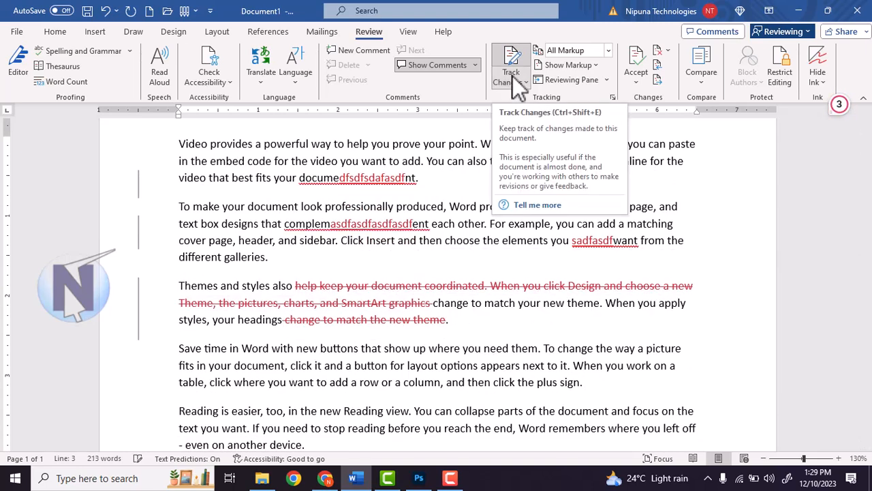
pyautogui.click(582, 66)
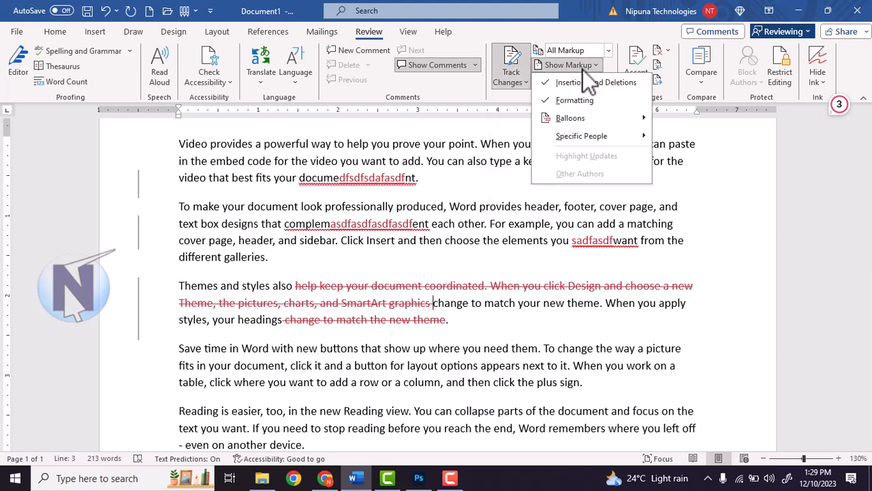
pyautogui.click(585, 103)
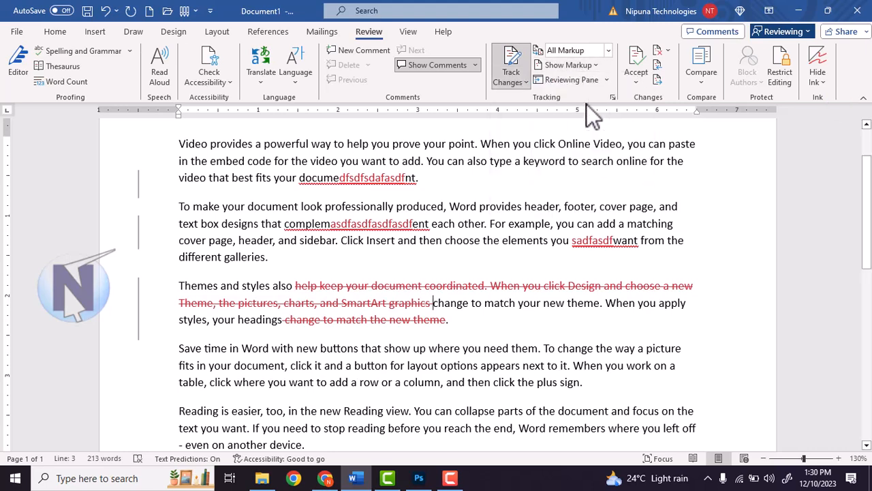
pyautogui.click(584, 66)
pyautogui.click(575, 92)
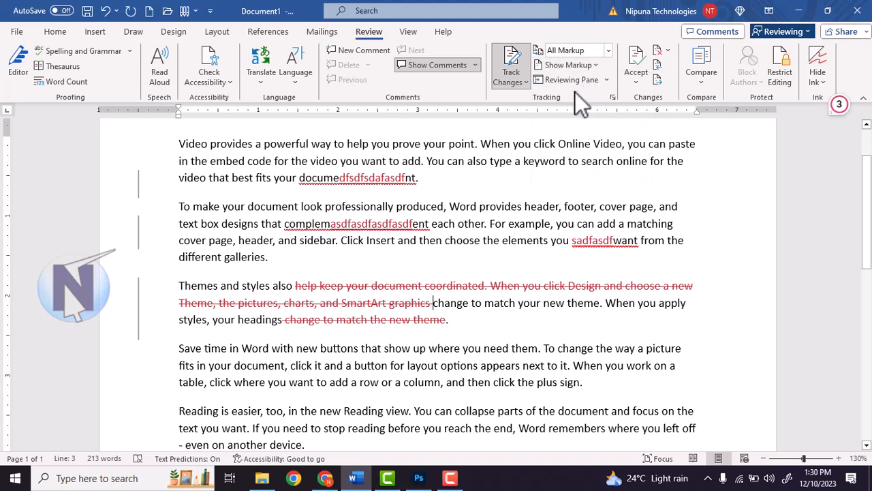
pyautogui.click(576, 80)
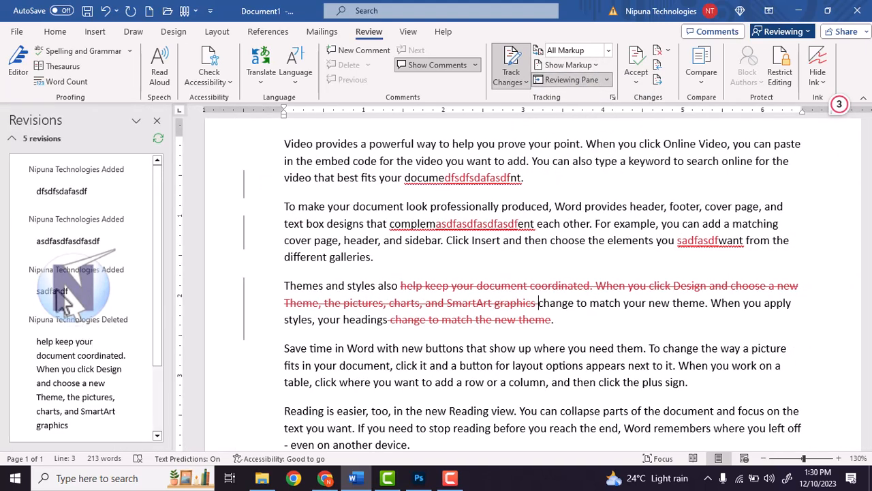
pyautogui.scroll(-3, 74, 385)
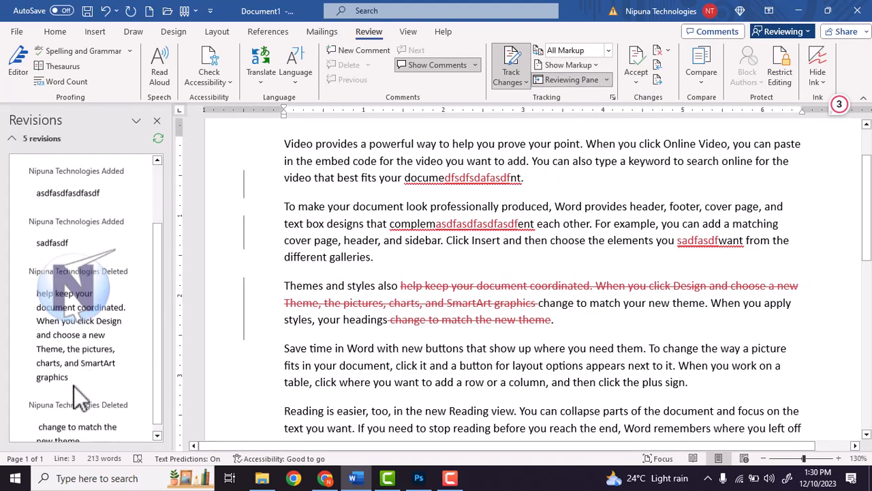
pyautogui.scroll(3, 69, 371)
pyautogui.click(74, 348)
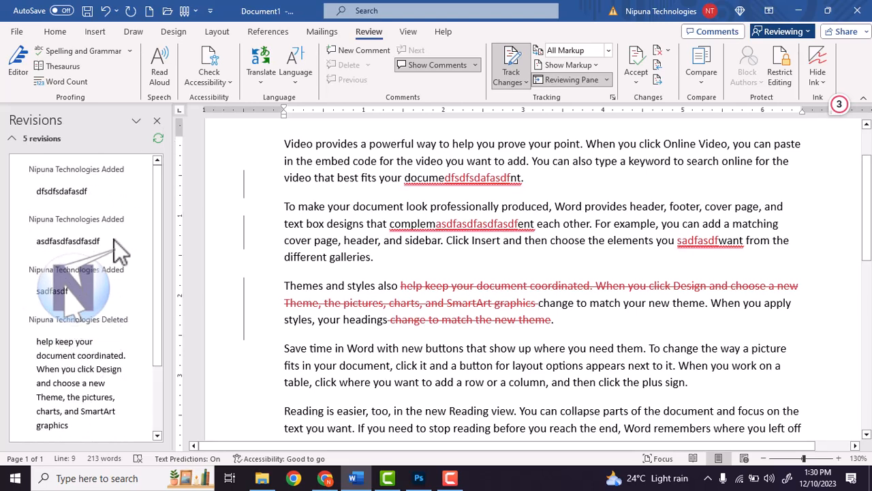
pyautogui.click(156, 120)
pyautogui.click(475, 161)
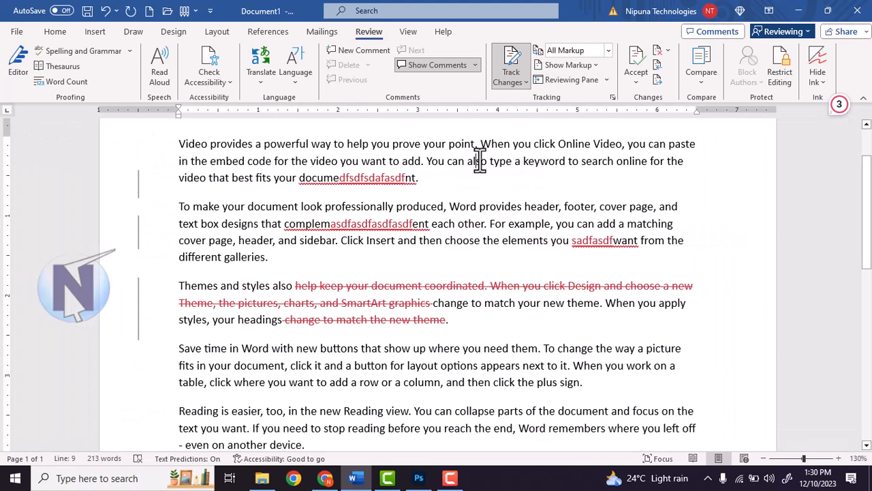
# Reject all five tracked revisions and switch Track Changes off
pyautogui.click(668, 53)
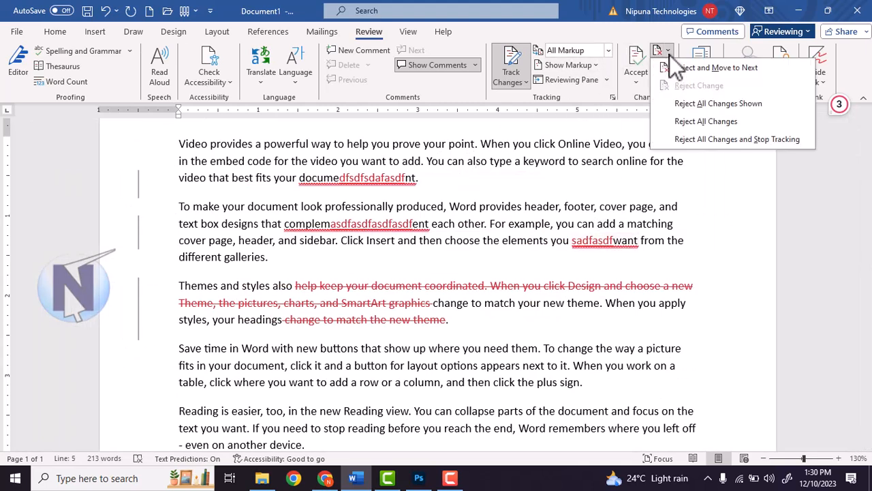
pyautogui.click(705, 121)
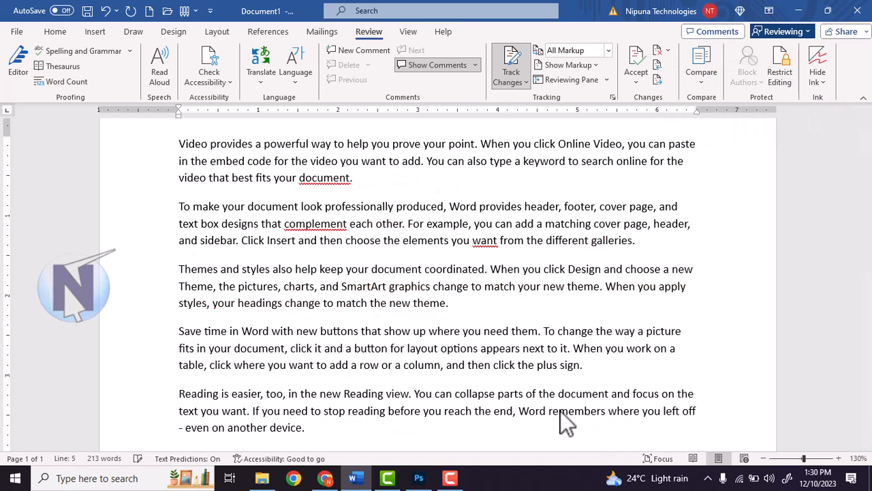
pyautogui.click(524, 83)
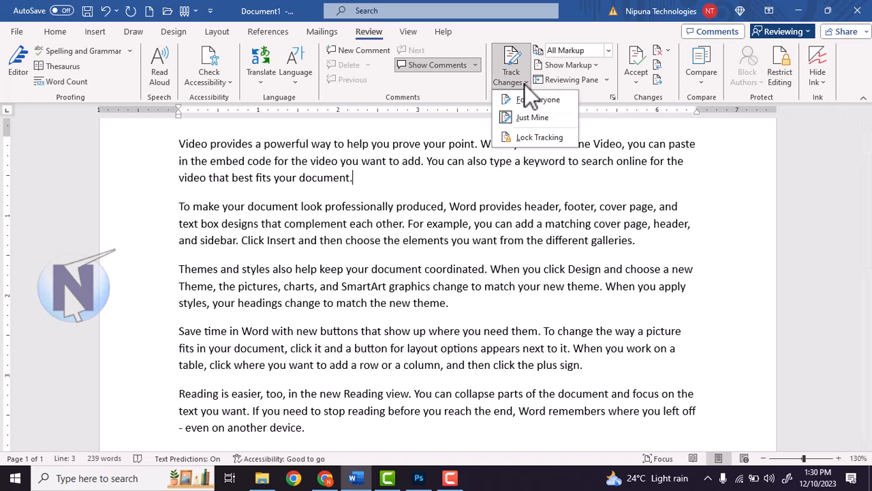
pyautogui.click(512, 78)
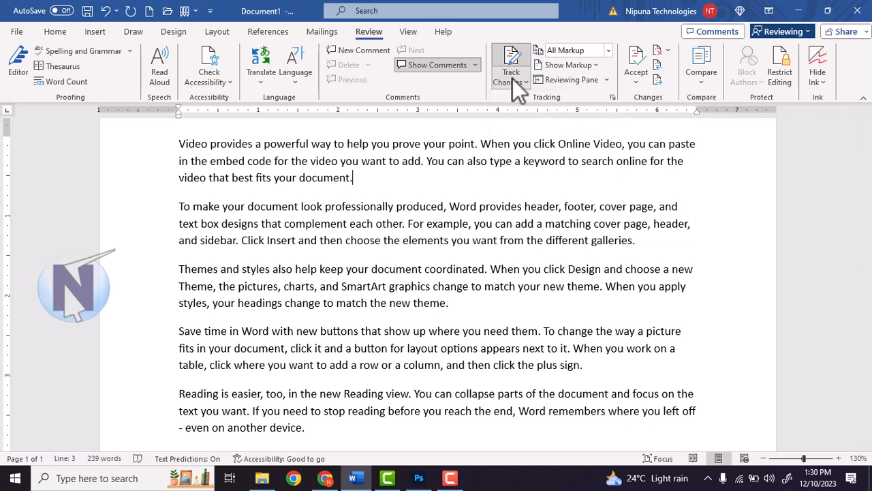
pyautogui.click(519, 82)
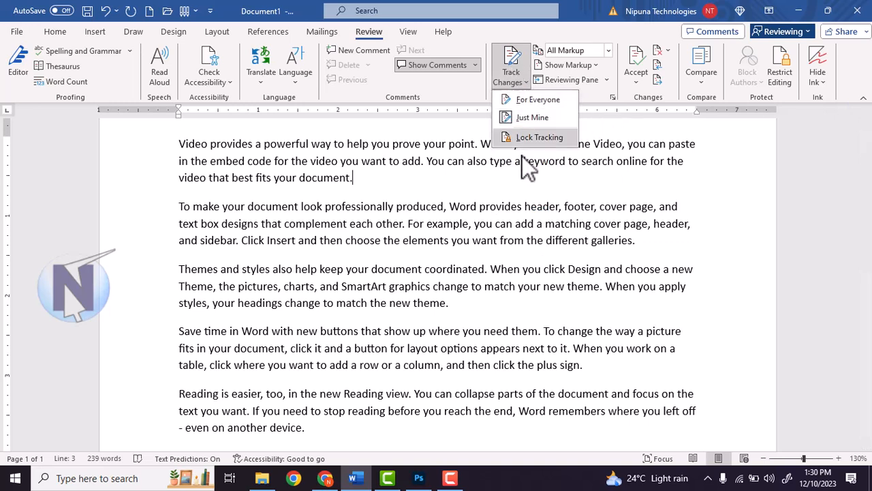
pyautogui.click(534, 116)
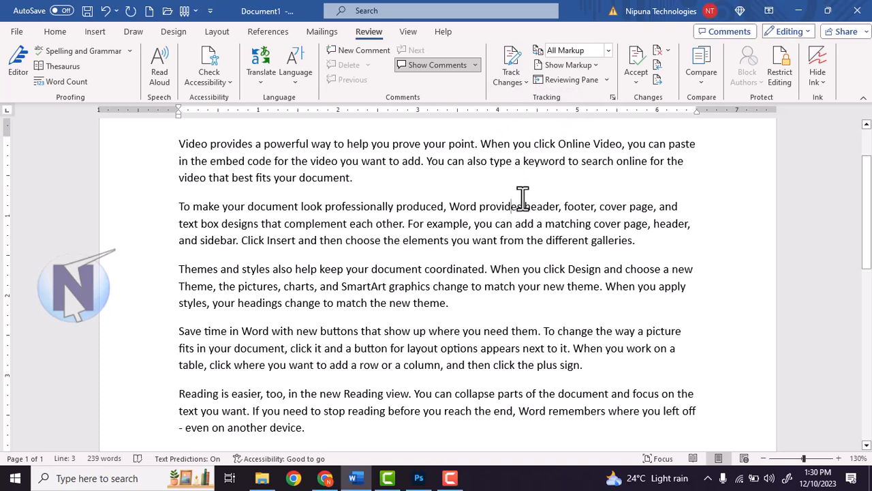
# Click into the second paragraph and open the Compare dropdown on the Review tab
pyautogui.click(420, 207)
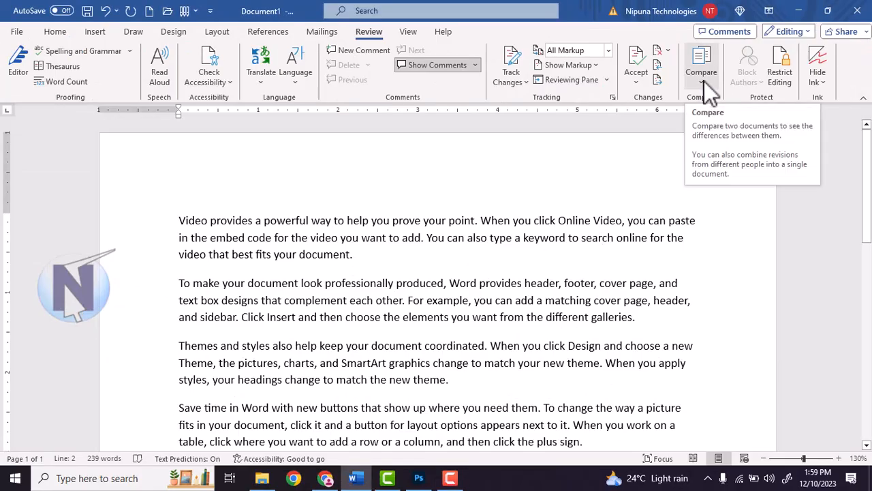
pyautogui.click(704, 81)
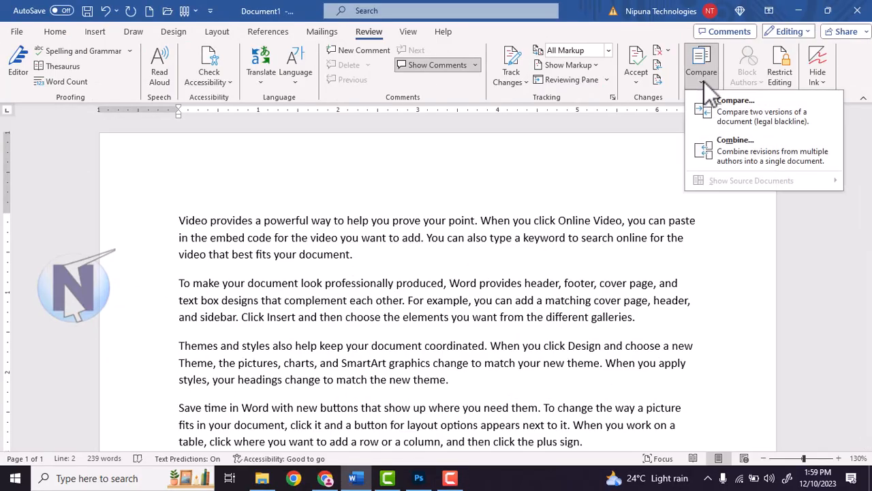
# Start a Compare and pick Nipuna.docx as the original document
pyautogui.click(774, 127)
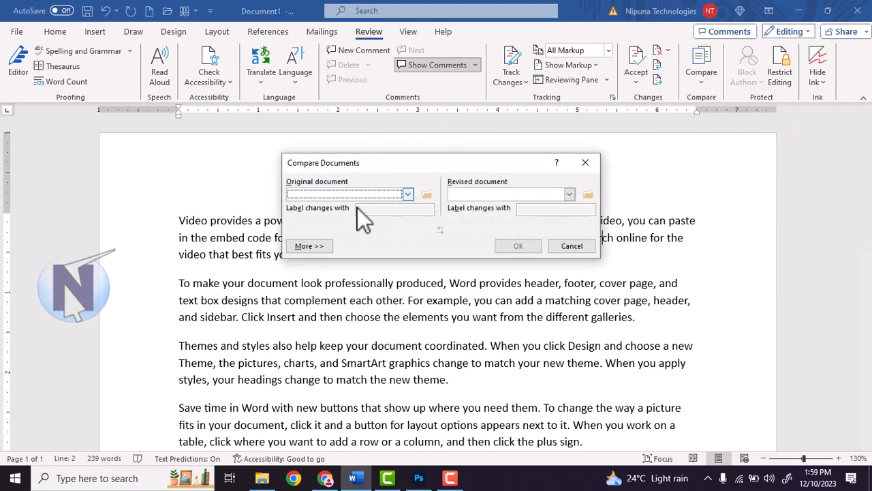
pyautogui.click(427, 195)
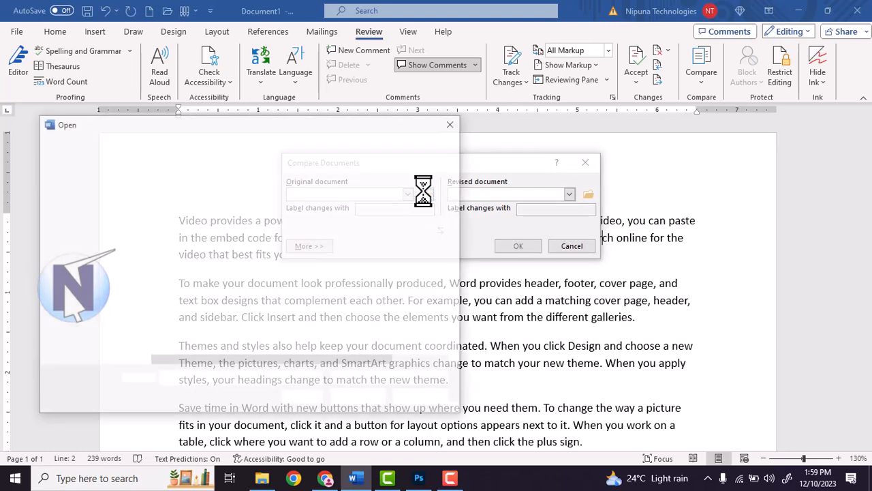
pyautogui.moveTo(271, 130); pyautogui.dragTo(510, 99)
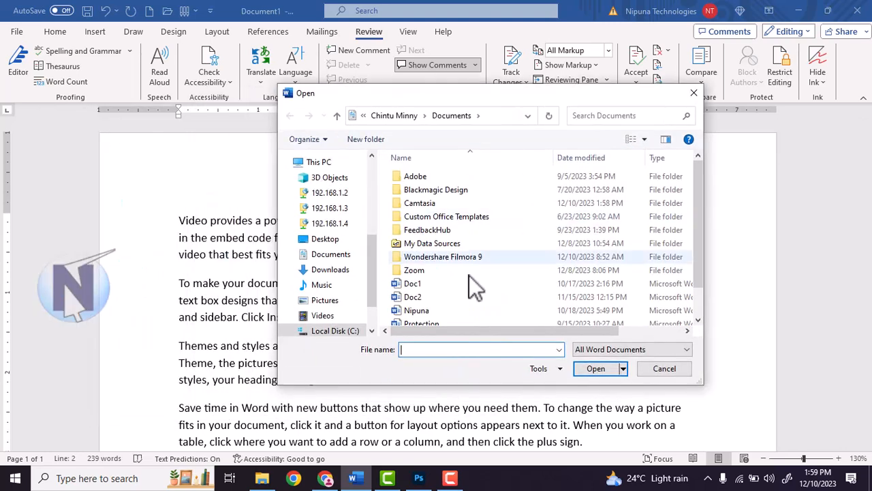
pyautogui.click(422, 310)
pyautogui.click(583, 367)
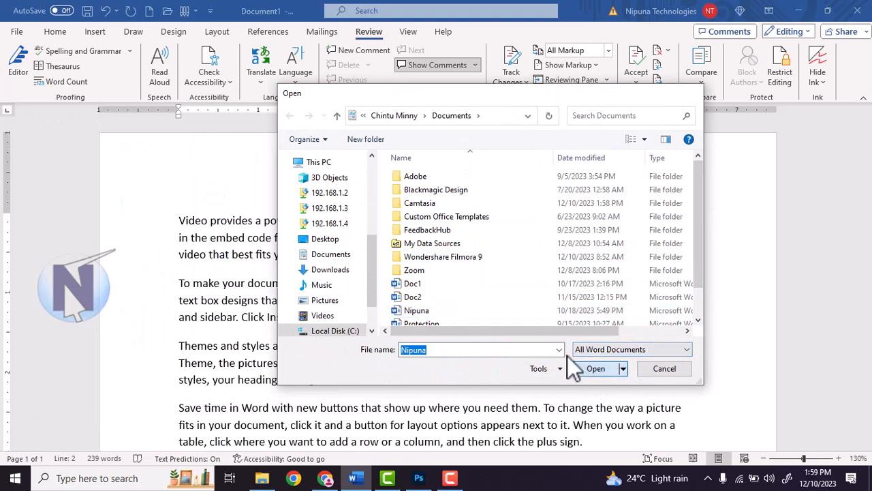
# Choose Protection.docx as the revised document, supply its password, and run the comparison
pyautogui.click(588, 195)
pyautogui.scroll(-1, 426, 314)
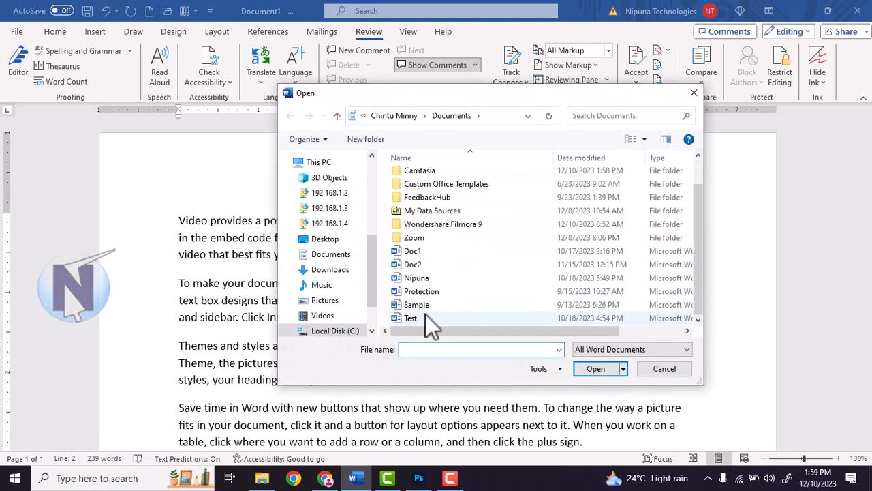
pyautogui.click(436, 293)
pyautogui.click(598, 369)
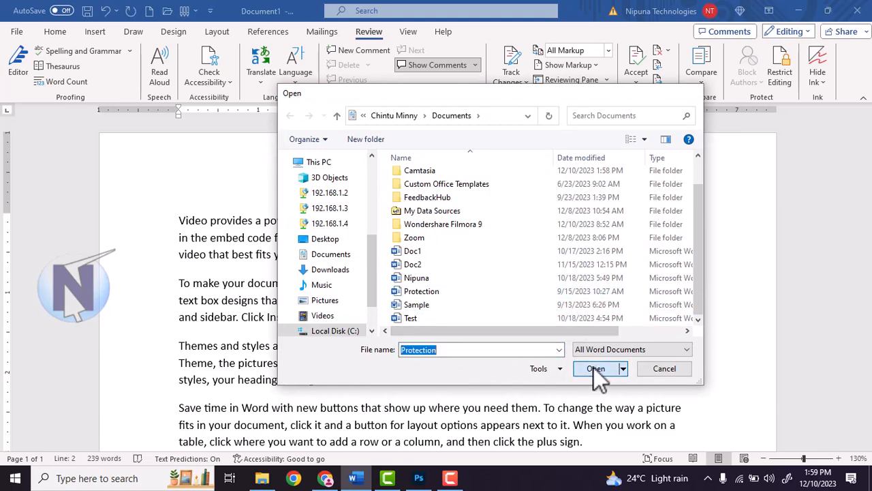
pyautogui.write('1')
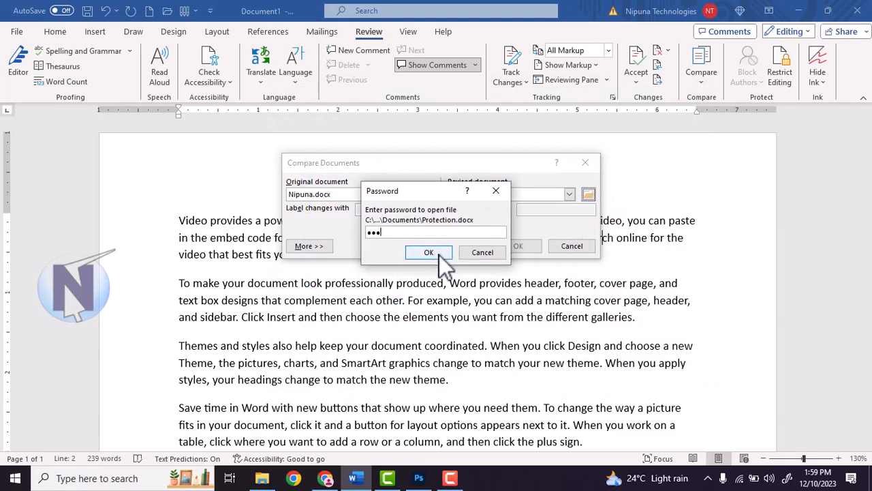
pyautogui.click(438, 255)
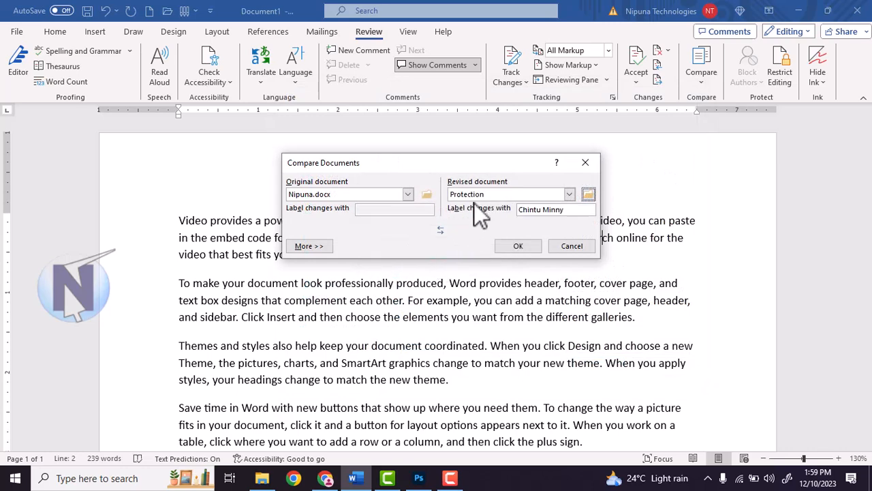
pyautogui.click(519, 246)
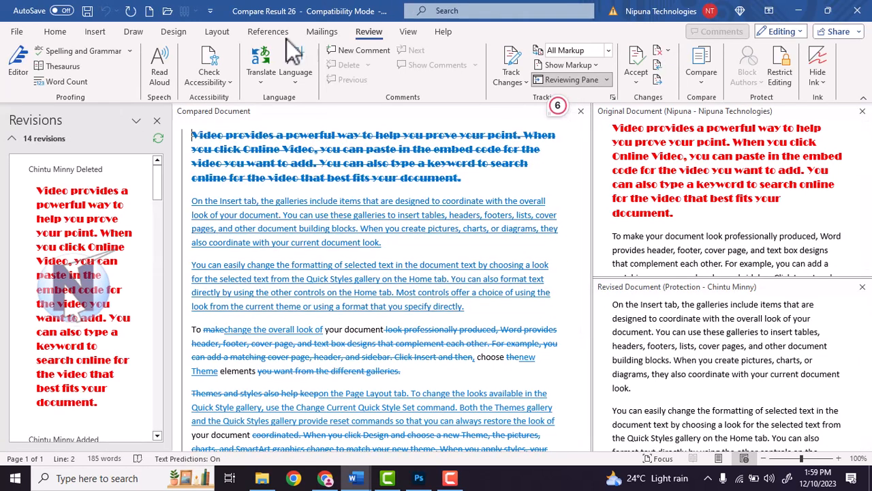
pyautogui.click(663, 117)
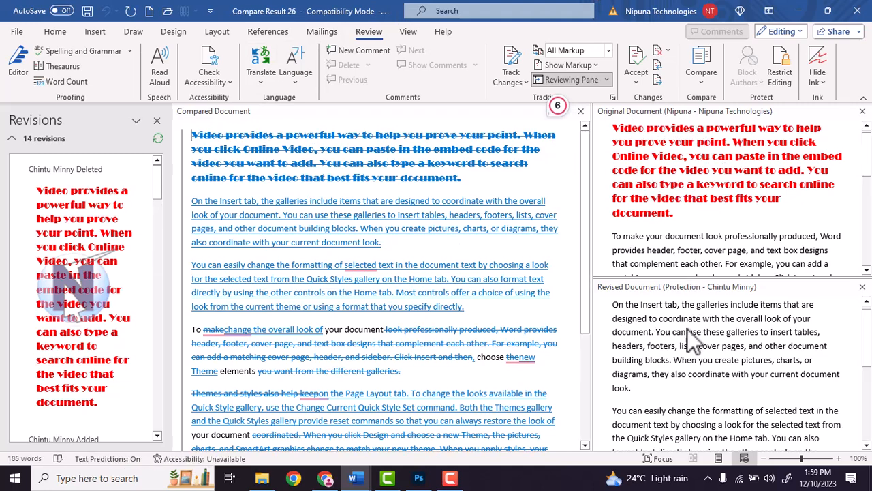
pyautogui.scroll(-5, 713, 339)
pyautogui.scroll(4, 761, 354)
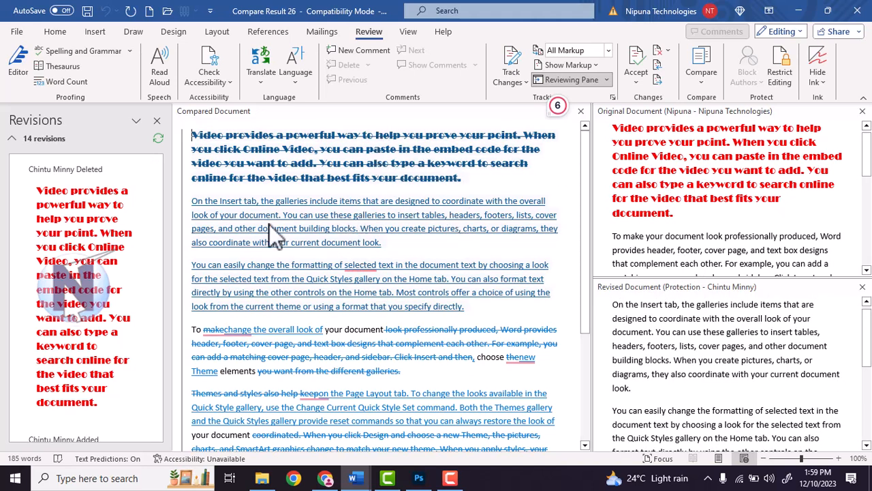
pyautogui.scroll(-1, 87, 208)
pyautogui.scroll(1, 86, 208)
pyautogui.scroll(-6, 87, 211)
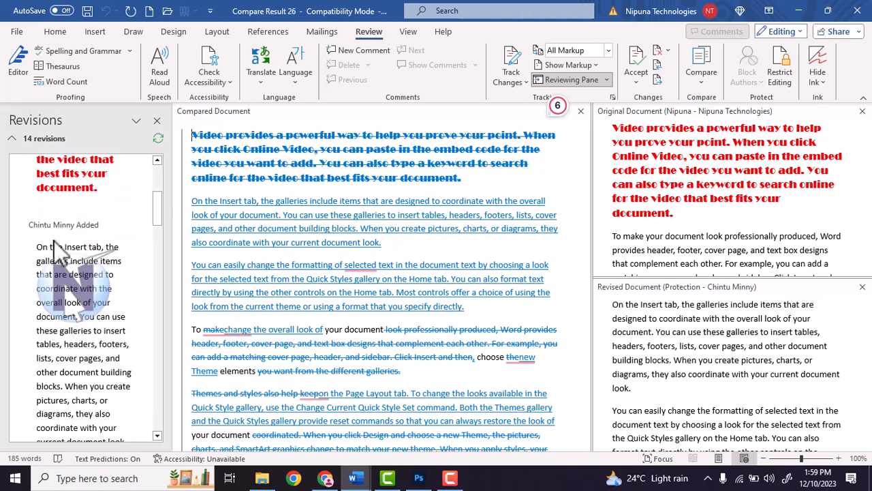
pyautogui.scroll(-4, 96, 253)
pyautogui.scroll(-8, 95, 253)
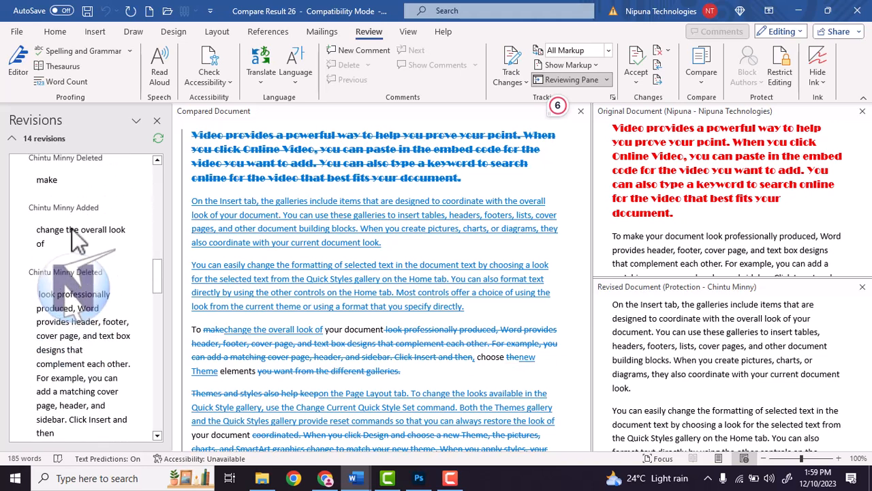
pyautogui.scroll(1, 57, 208)
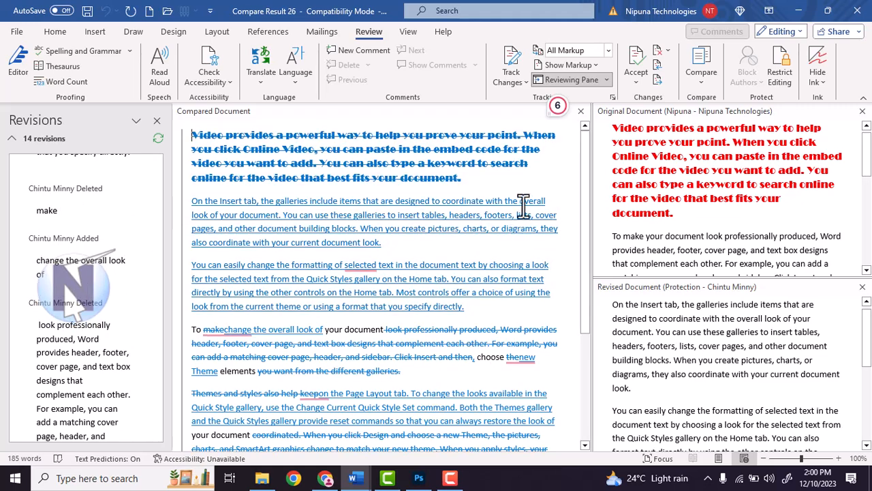
pyautogui.scroll(-3, 658, 263)
pyautogui.scroll(-2, 437, 238)
pyautogui.scroll(2, 368, 246)
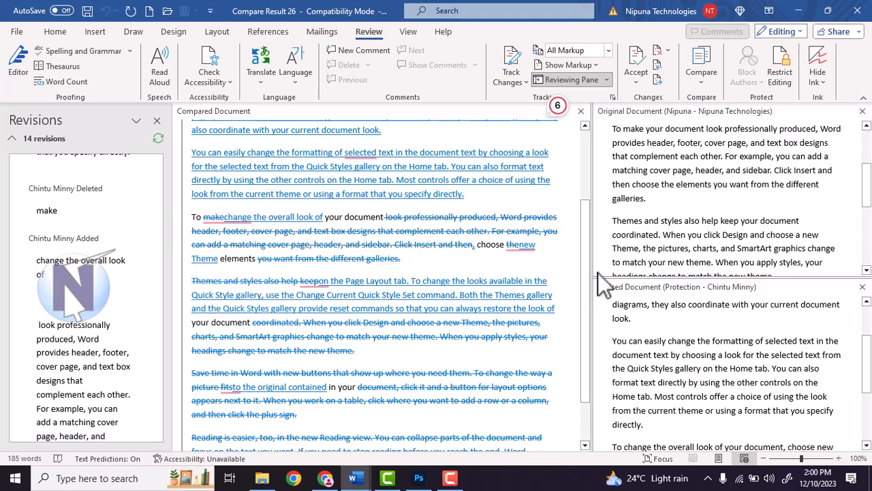
# Accept all changes in Compare Result 26
pyautogui.click(641, 84)
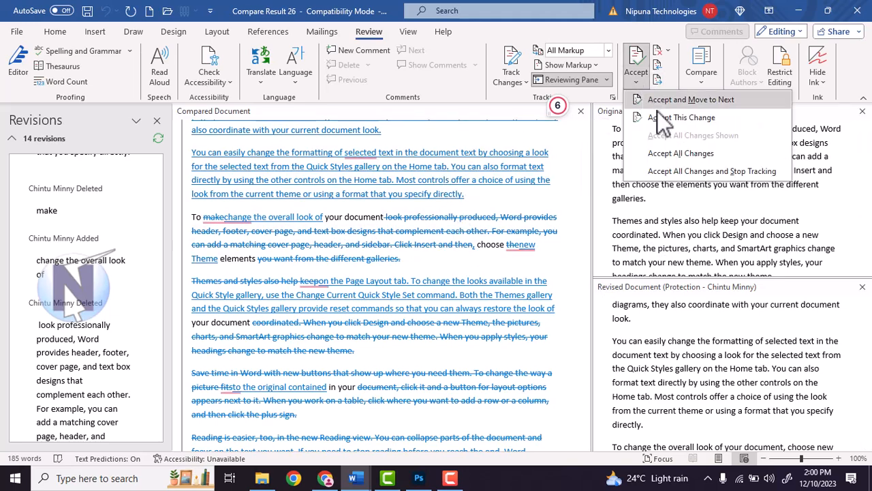
pyautogui.click(697, 157)
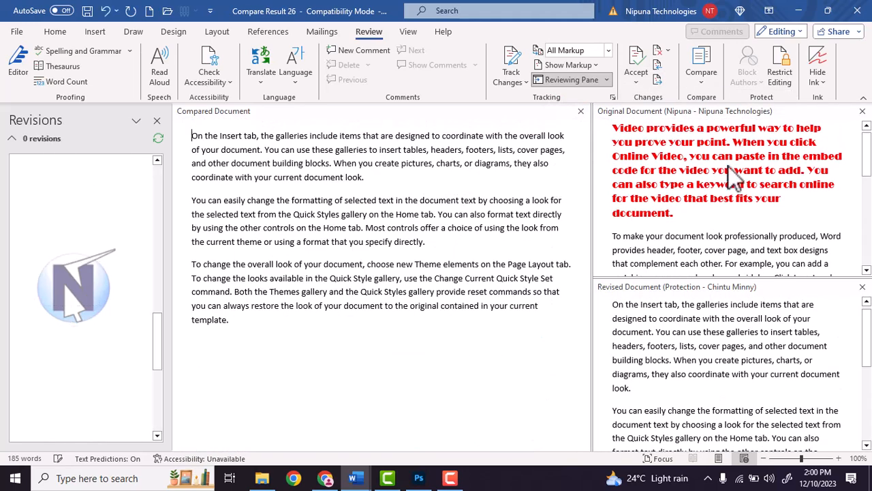
pyautogui.scroll(-8, 787, 194)
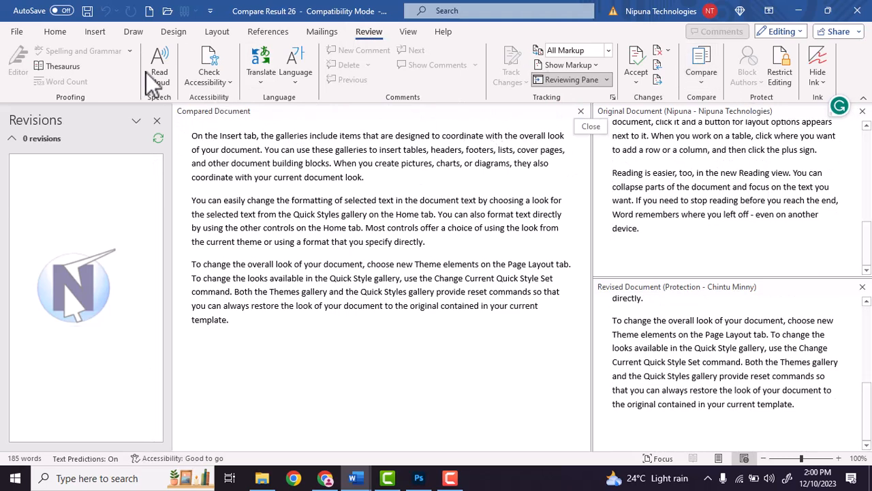
# Close Compare Result 26 without saving
pyautogui.click(18, 32)
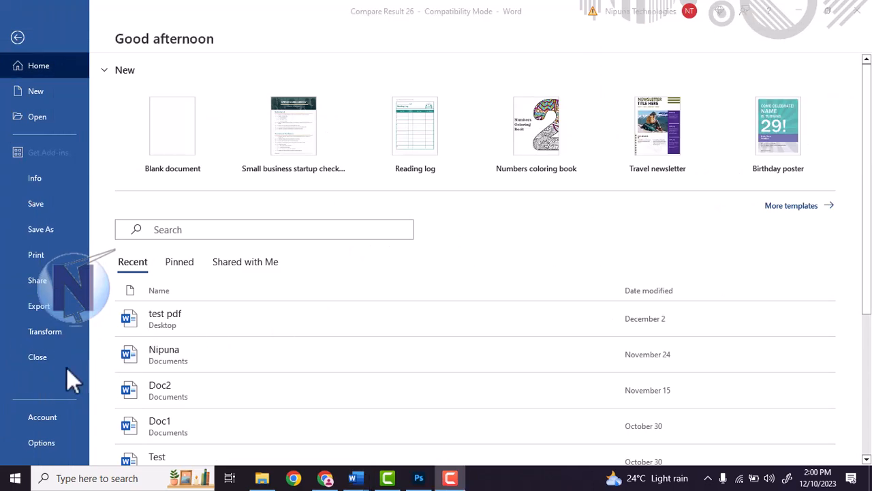
pyautogui.click(37, 358)
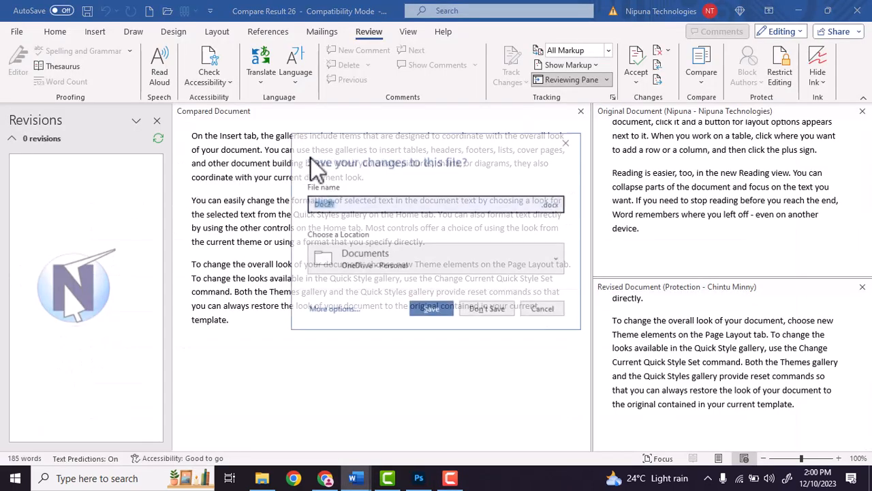
pyautogui.click(491, 305)
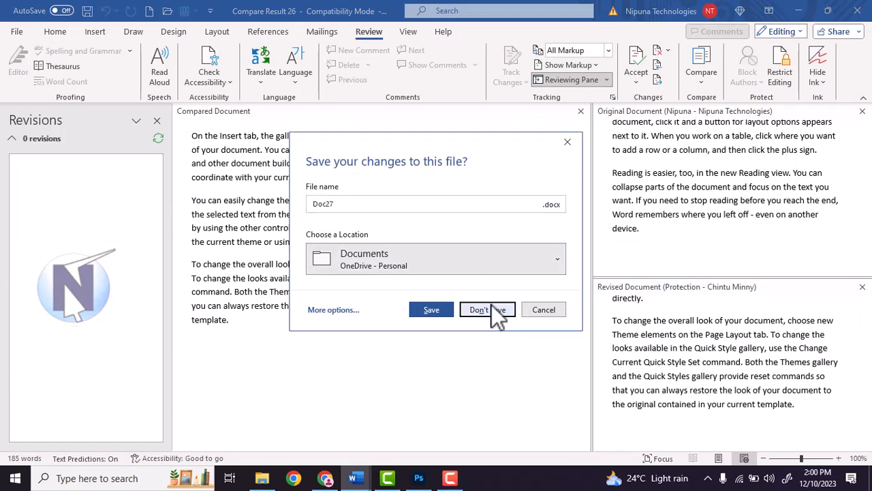
pyautogui.click(702, 75)
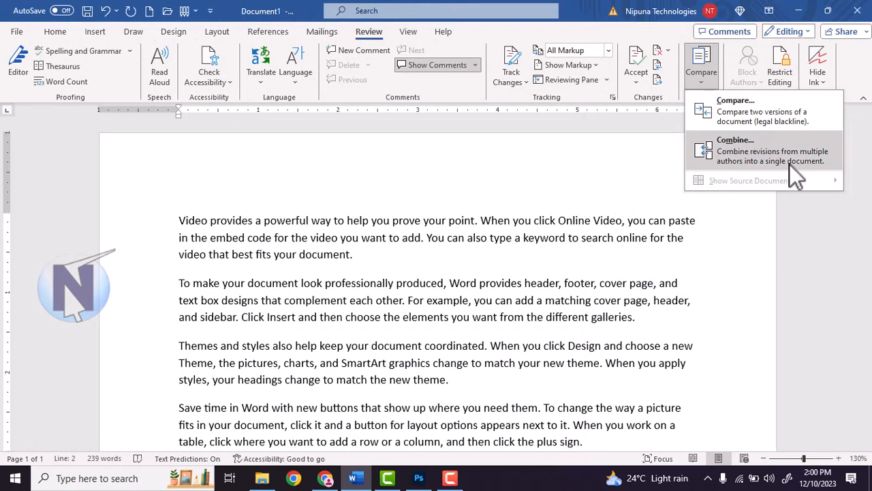
# Start a Combine and pick Nipuna.docx as the original document
pyautogui.click(790, 164)
pyautogui.click(464, 194)
pyautogui.scroll(-1, 452, 232)
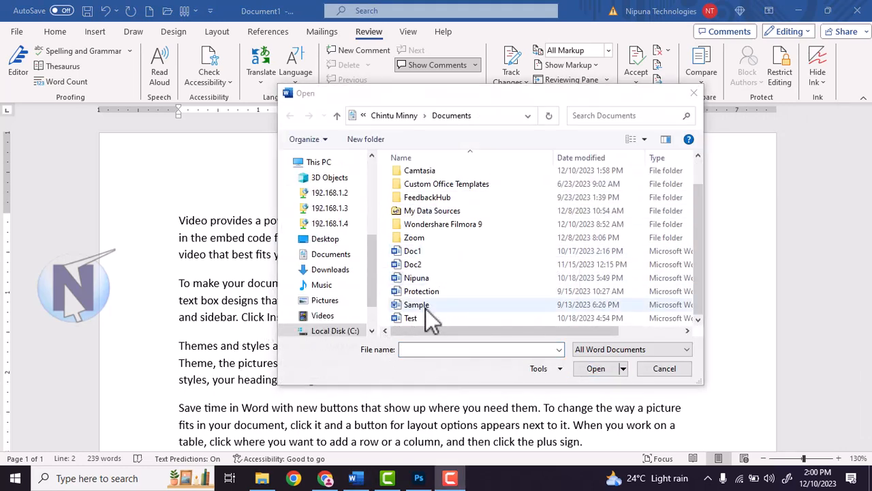
pyautogui.click(427, 291)
pyautogui.click(429, 283)
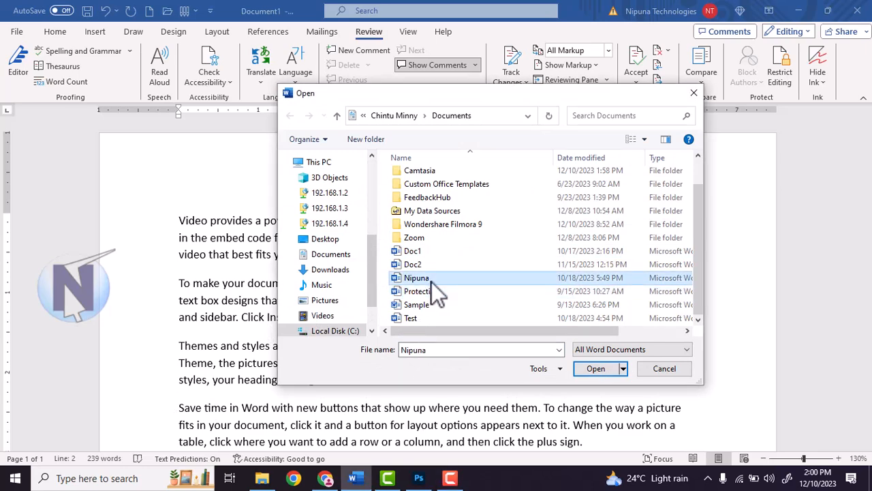
pyautogui.click(590, 369)
# Choose Protection.docx as the revised document, enter its password, and run the combine
pyautogui.click(663, 195)
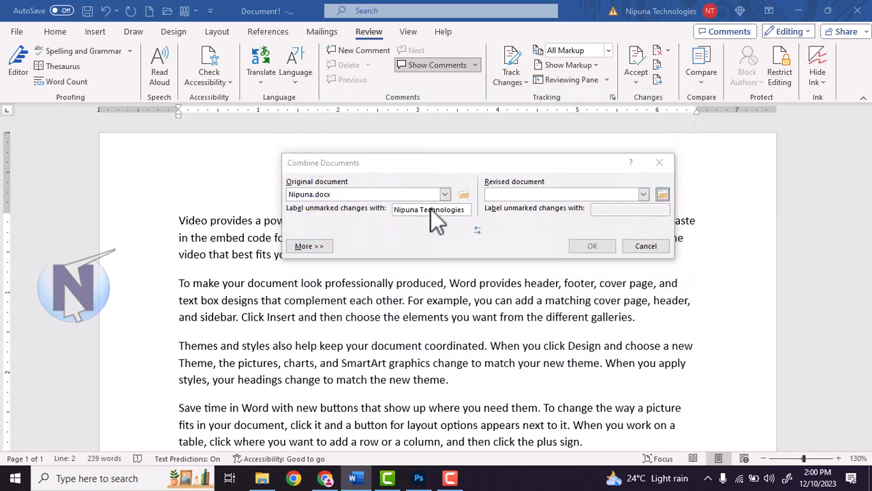
pyautogui.scroll(-1, 419, 313)
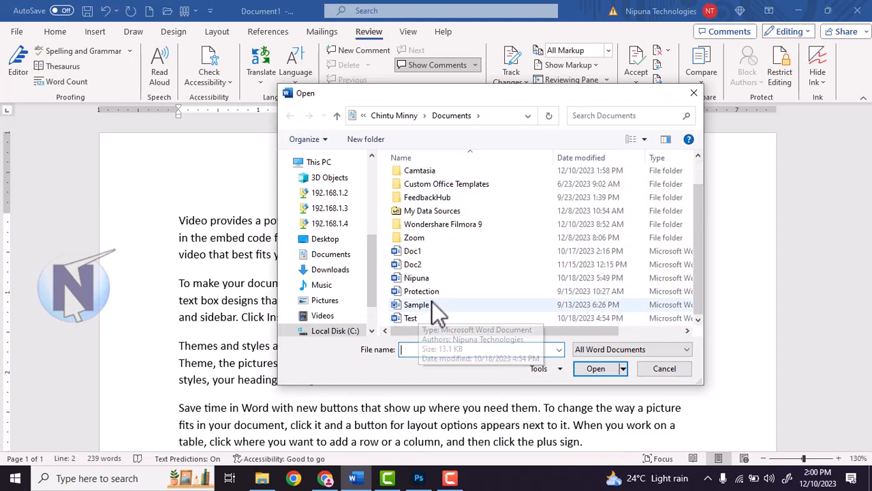
pyautogui.click(431, 293)
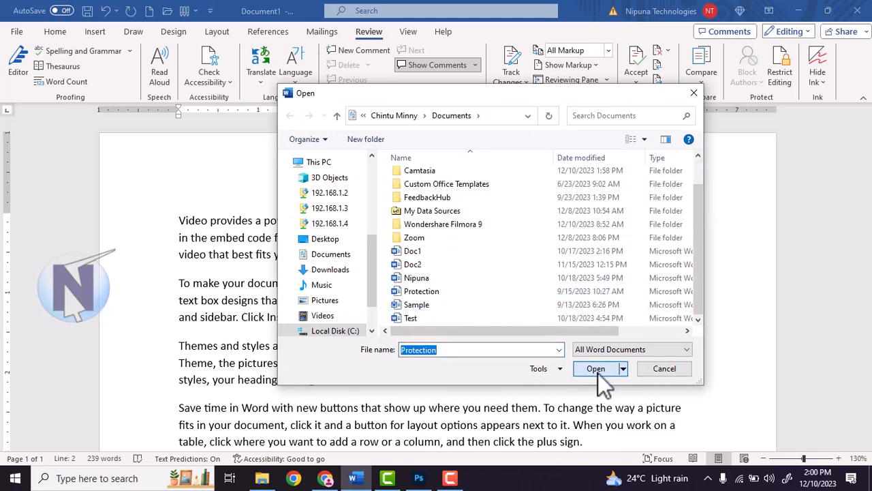
pyautogui.click(600, 369)
pyautogui.write('123')
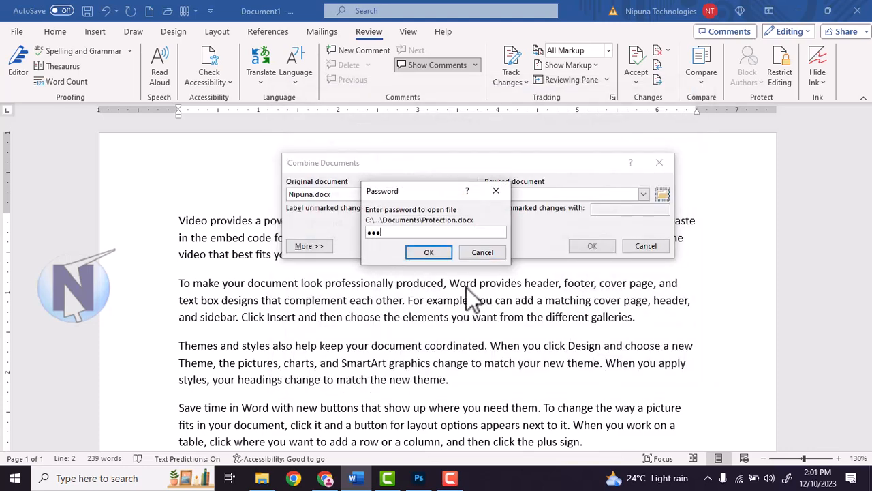
pyautogui.click(415, 253)
pyautogui.click(592, 246)
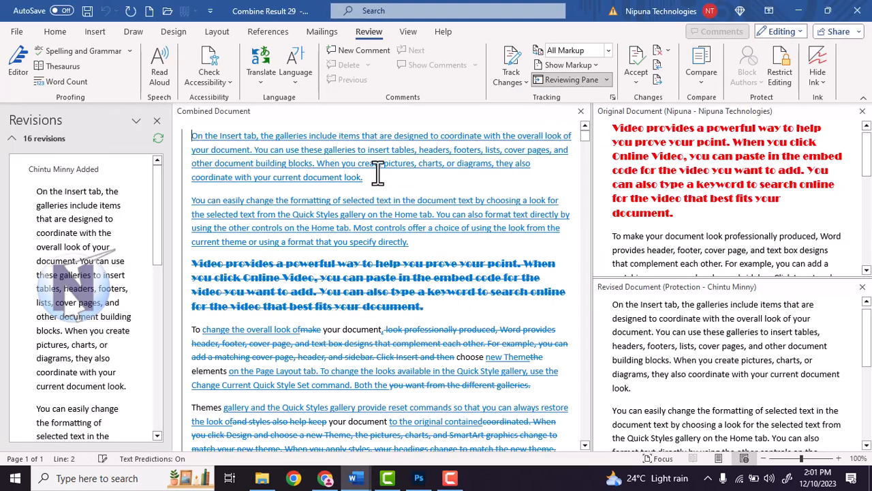
# Review the revisions and accept all 16 changes in Combine Result 29
pyautogui.scroll(-3, 378, 273)
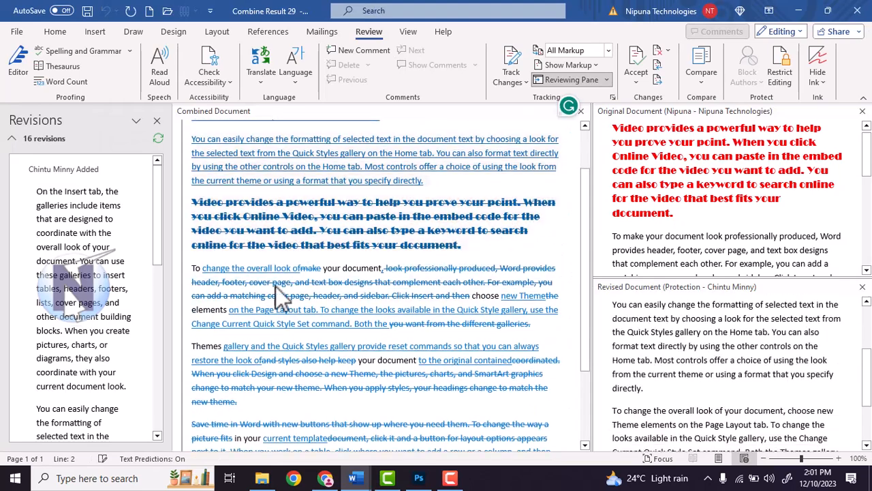
pyautogui.scroll(-5, 109, 307)
pyautogui.scroll(-8, 109, 310)
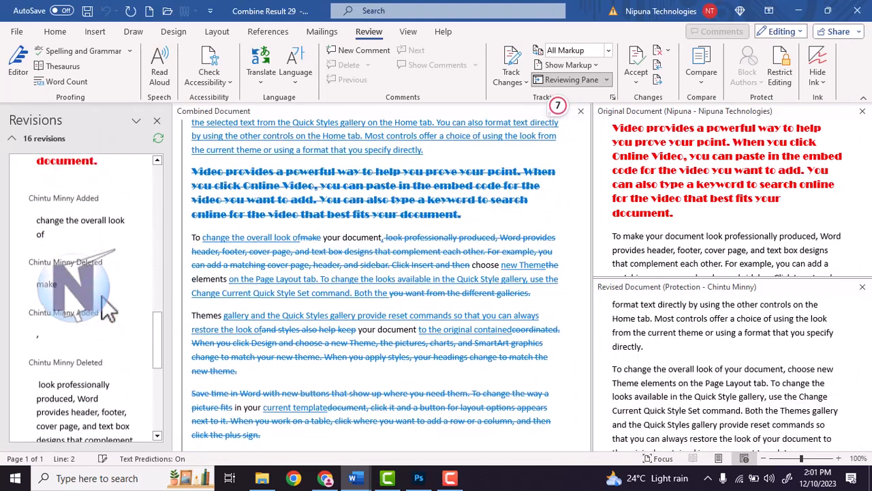
pyautogui.scroll(-2, 423, 303)
pyautogui.scroll(4, 538, 220)
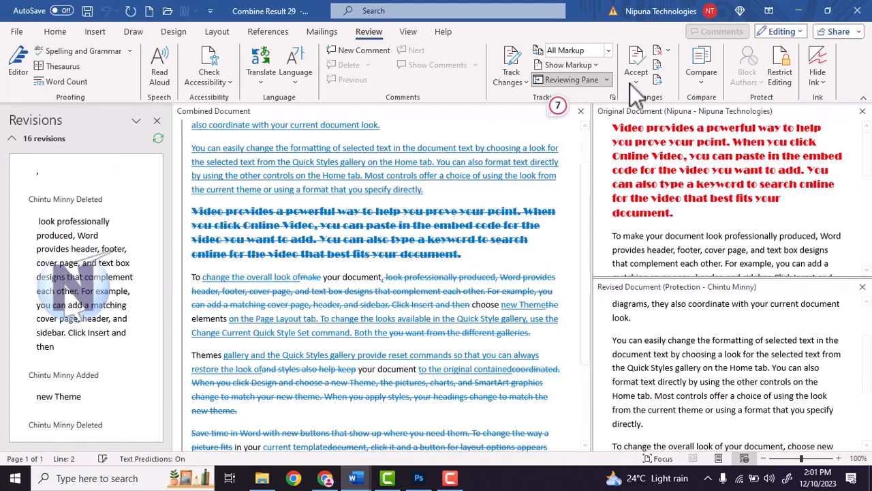
pyautogui.click(636, 82)
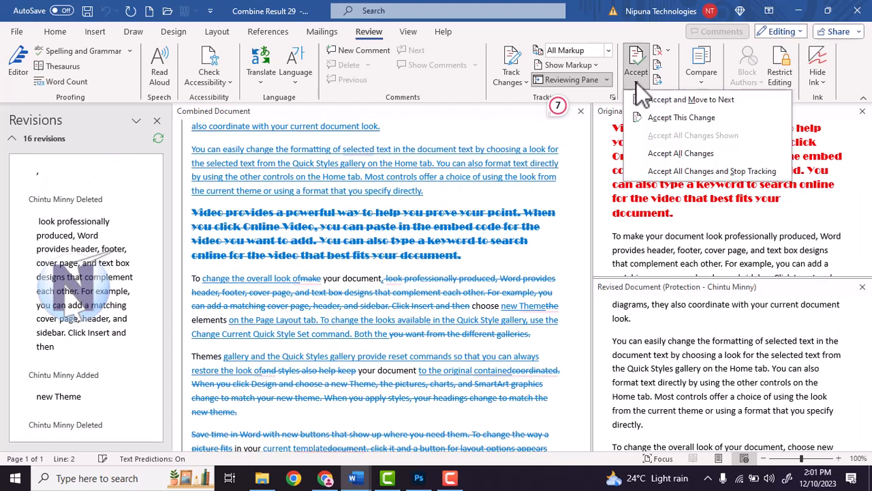
pyautogui.click(677, 151)
# Close Combine Result 29 without saving
pyautogui.scroll(-6, 676, 218)
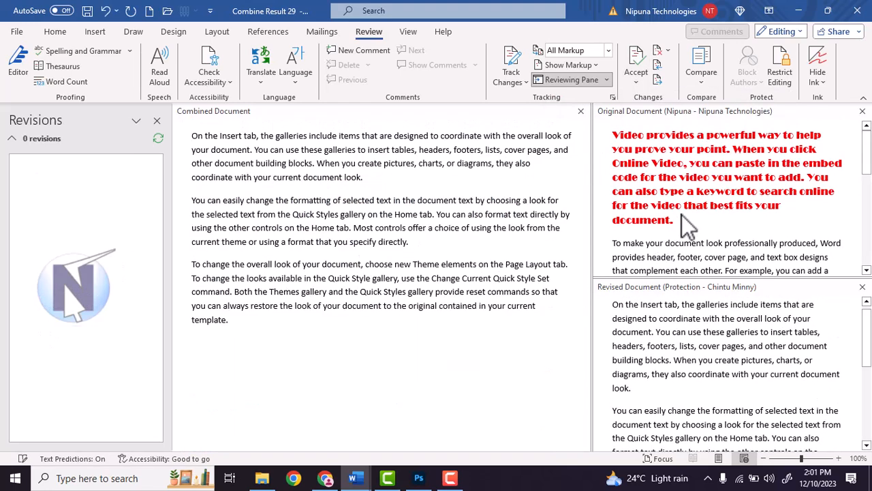
pyautogui.scroll(-2, 699, 218)
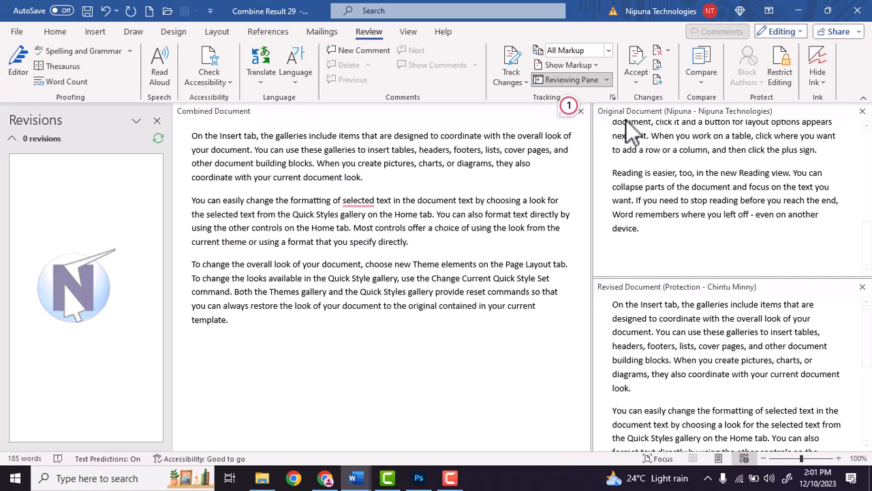
pyautogui.hotkey('ctrl', 'w')
pyautogui.write('n')
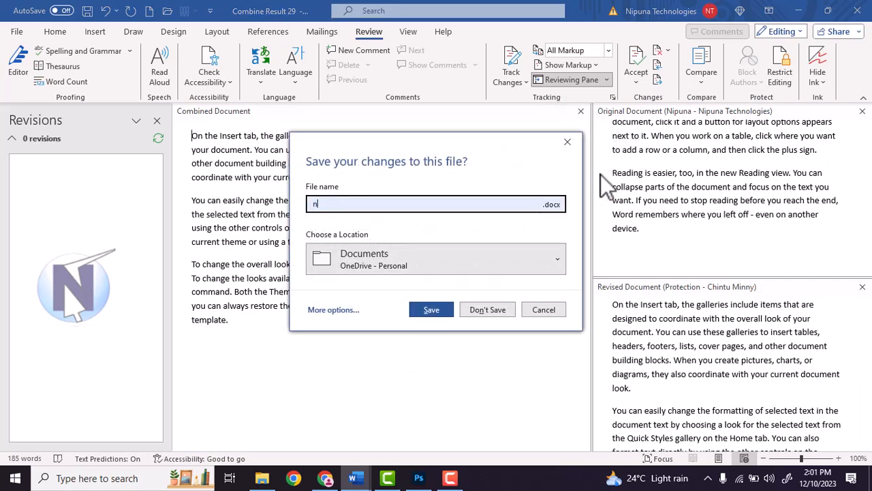
pyautogui.click(499, 314)
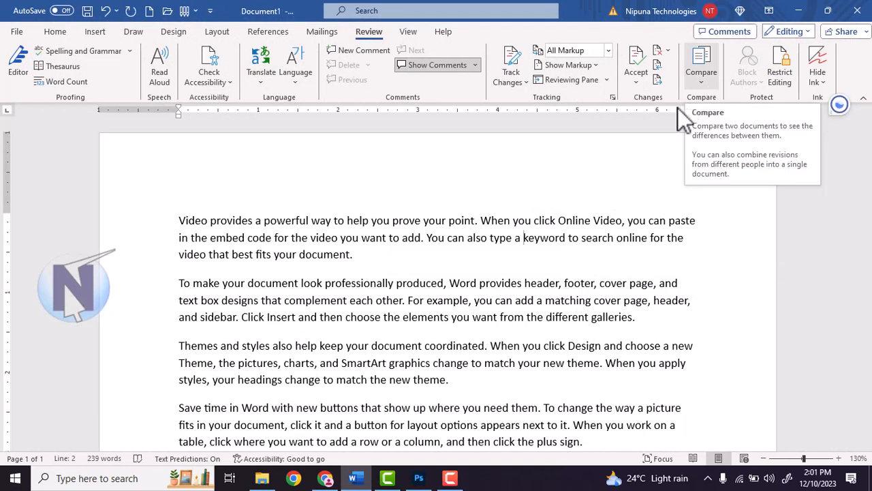
pyautogui.click(577, 211)
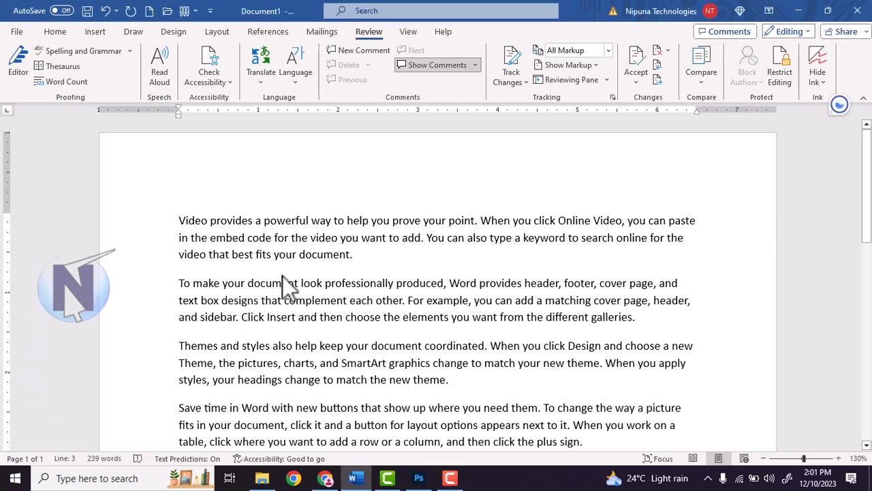
pyautogui.scroll(-3, 292, 247)
pyautogui.moveTo(325, 355); pyautogui.dragTo(175, 146)
pyautogui.scroll(1, 270, 213)
pyautogui.scroll(2, 270, 214)
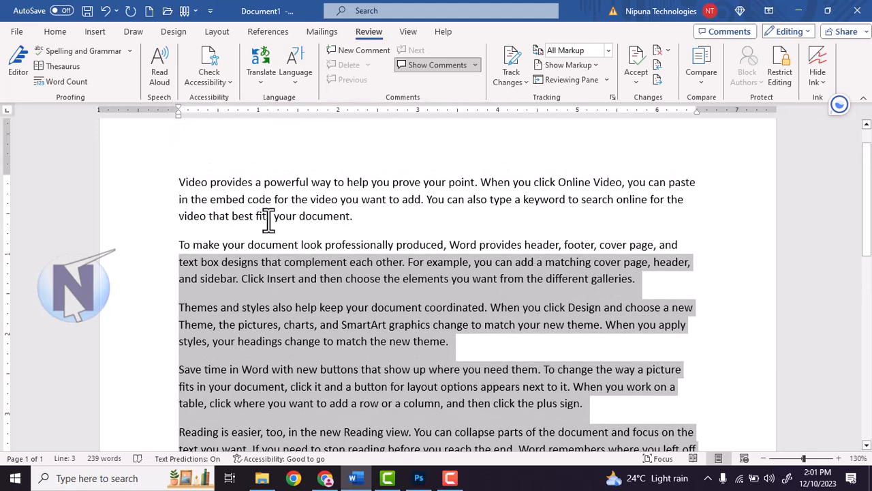
pyautogui.click(268, 220)
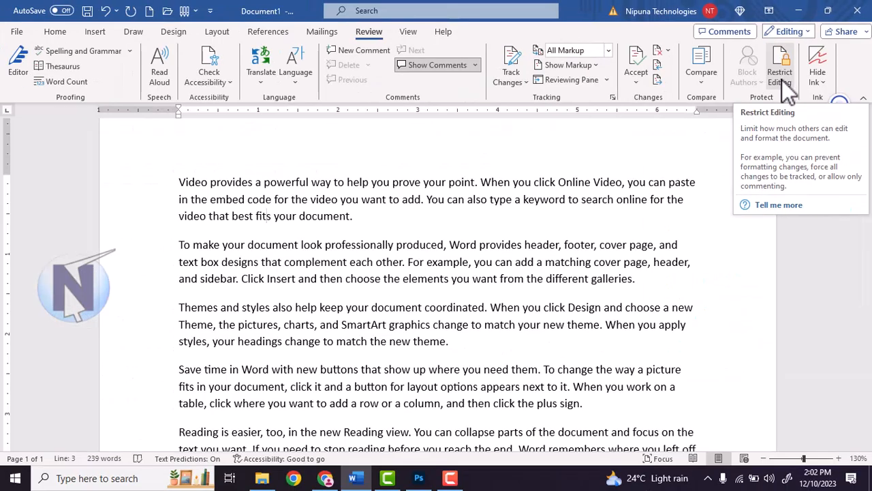
# In Restrict Editing, allow only 'No changes (Read only)' editing, leaving formatting unrestricted
pyautogui.click(781, 80)
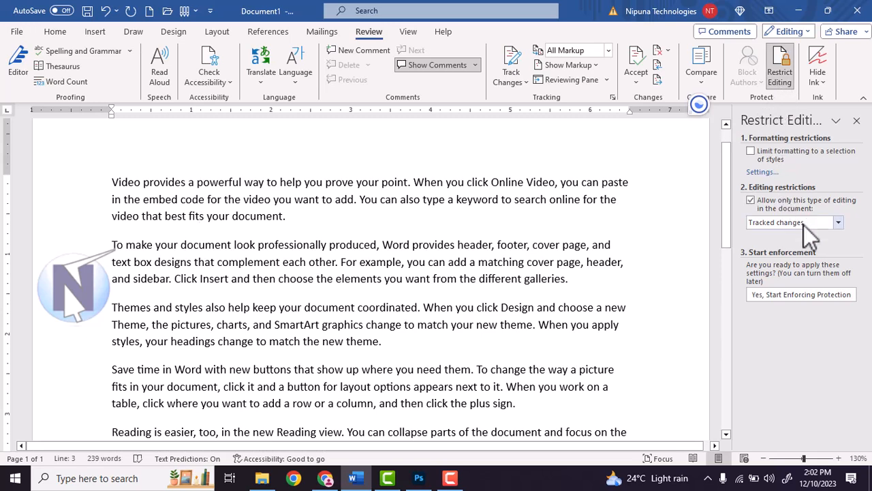
pyautogui.click(758, 201)
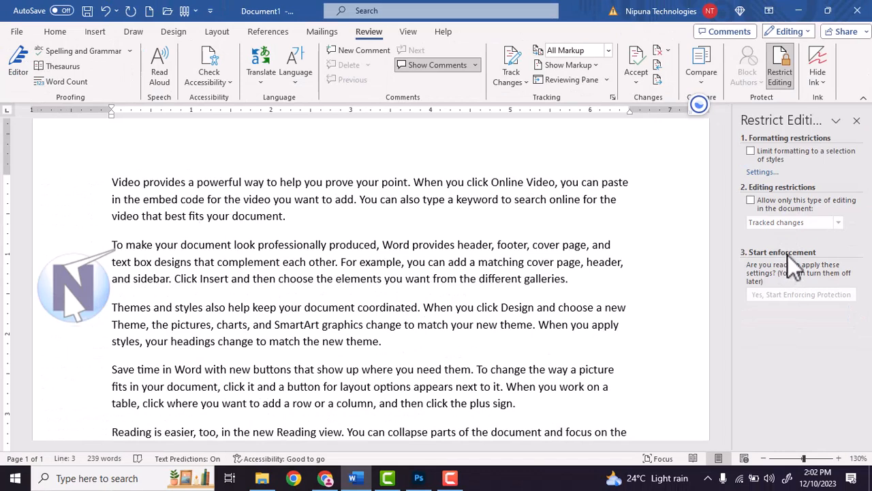
pyautogui.click(766, 153)
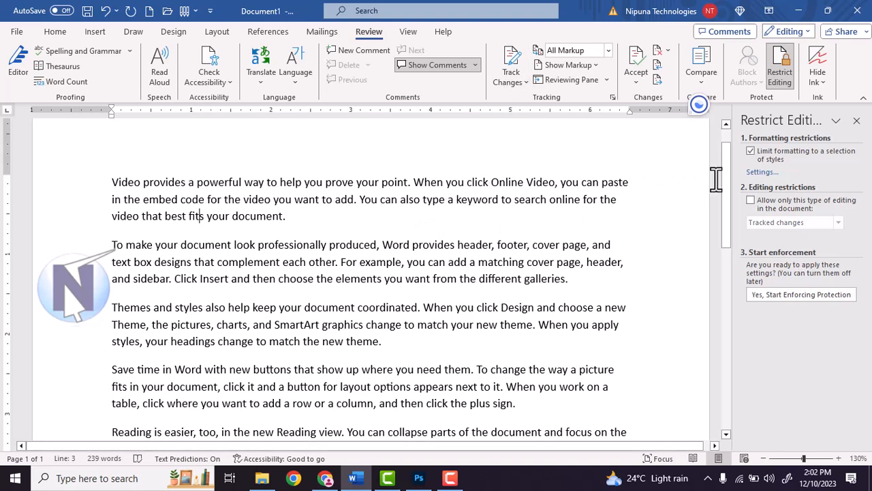
pyautogui.click(750, 152)
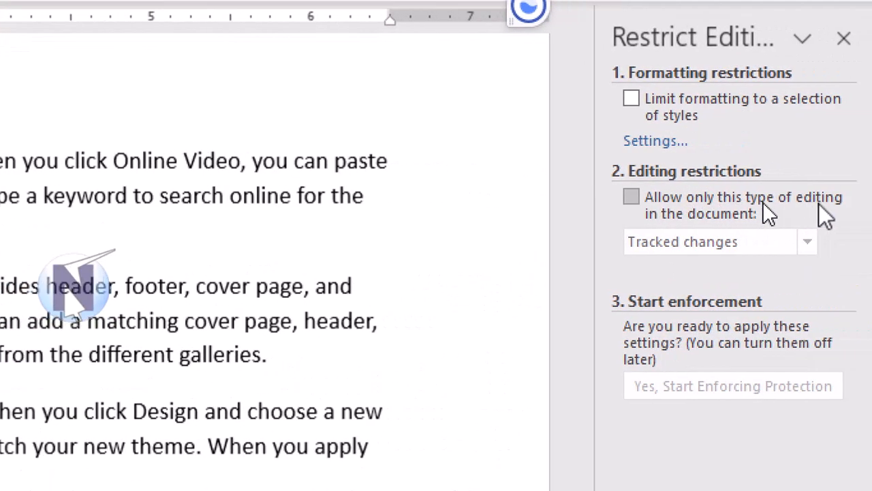
pyautogui.click(759, 204)
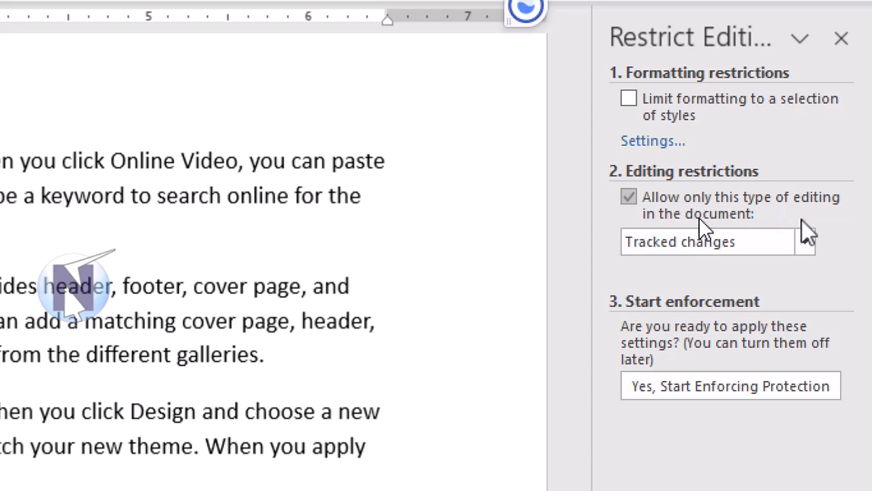
pyautogui.click(804, 241)
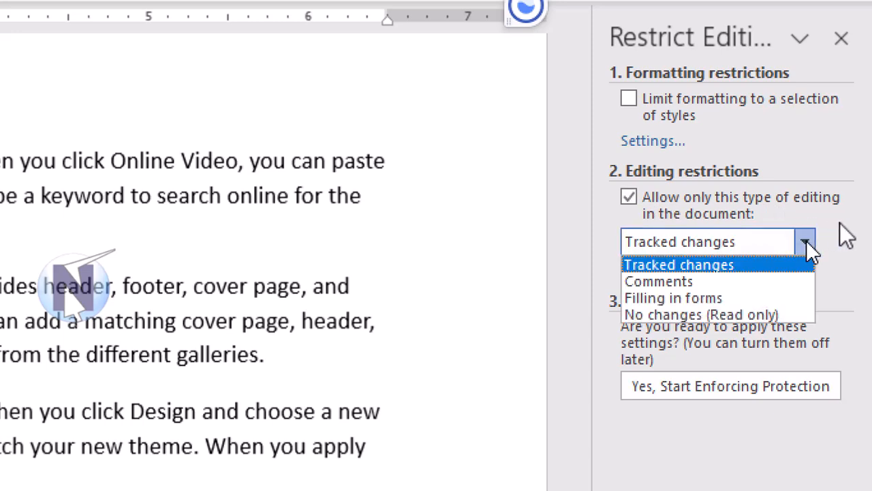
pyautogui.click(684, 315)
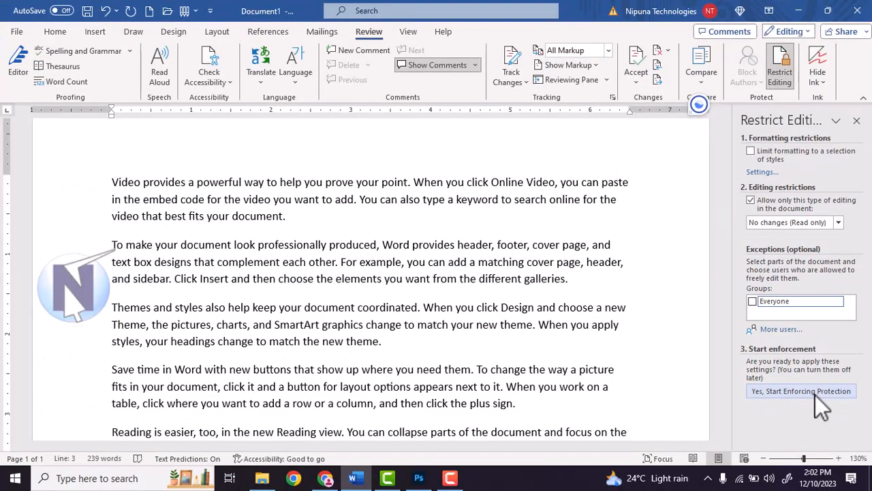
# Enforce the read-only protection, entering and confirming a password
pyautogui.click(815, 394)
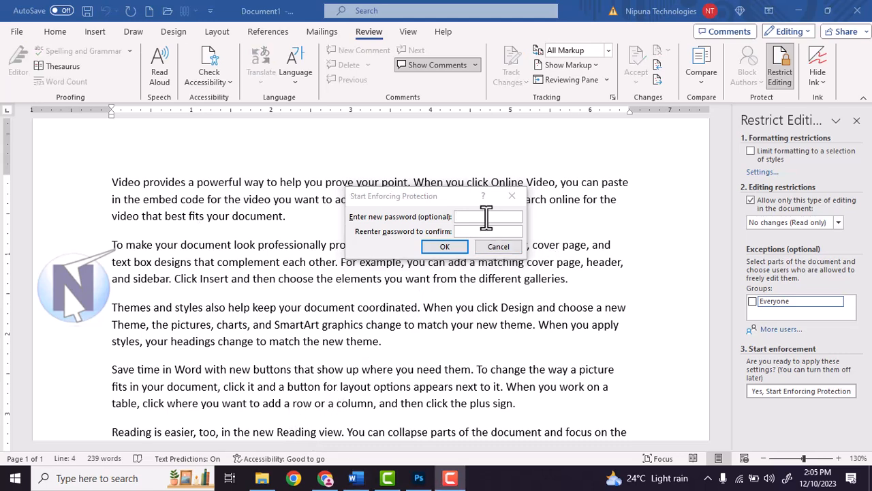
pyautogui.click(487, 217)
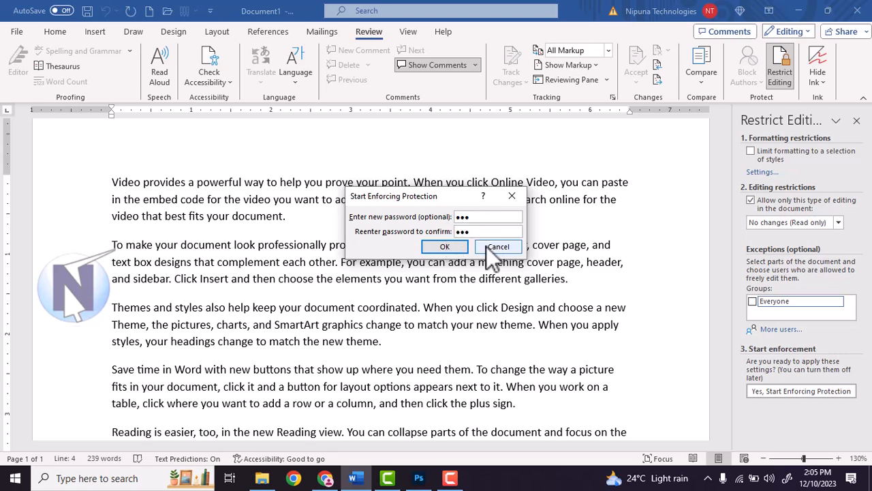
pyautogui.click(445, 248)
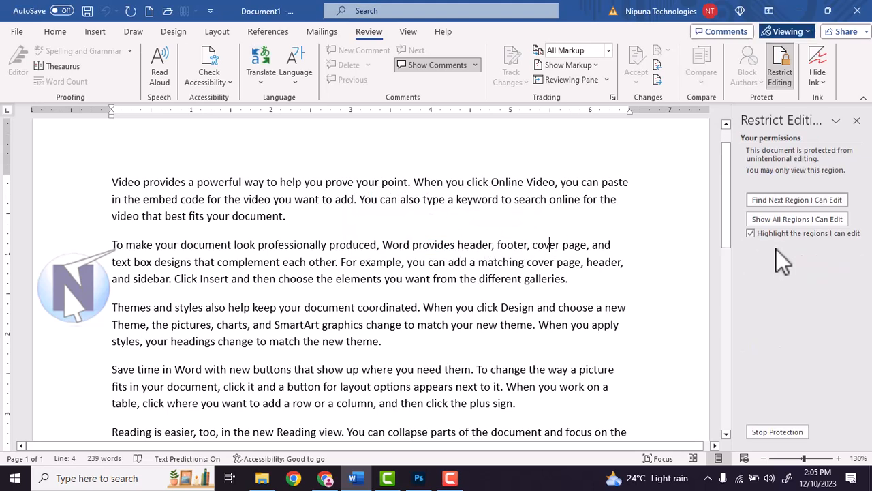
# Close the Restrict Editing pane and try deleting the first three paragraphs to confirm they're locked
pyautogui.click(857, 120)
pyautogui.click(176, 227)
pyautogui.click(175, 182)
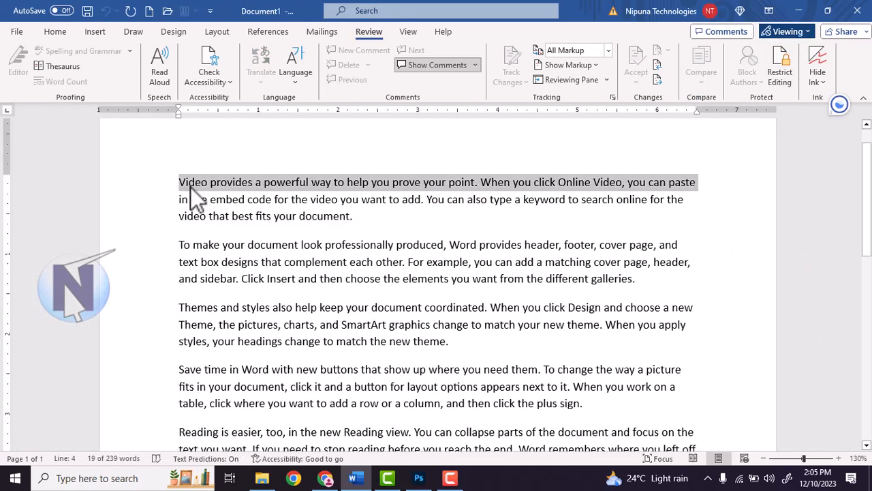
pyautogui.click(197, 203)
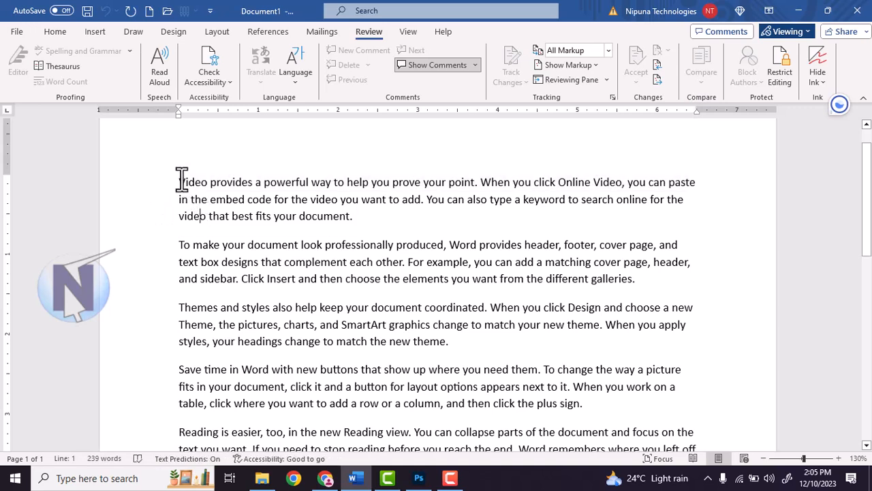
pyautogui.moveTo(179, 180); pyautogui.dragTo(406, 308)
pyautogui.press('Delete')
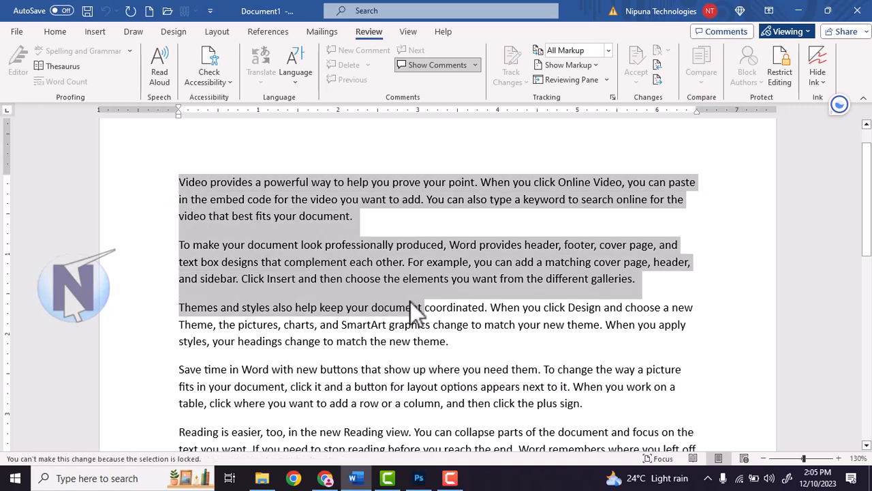
pyautogui.click(410, 303)
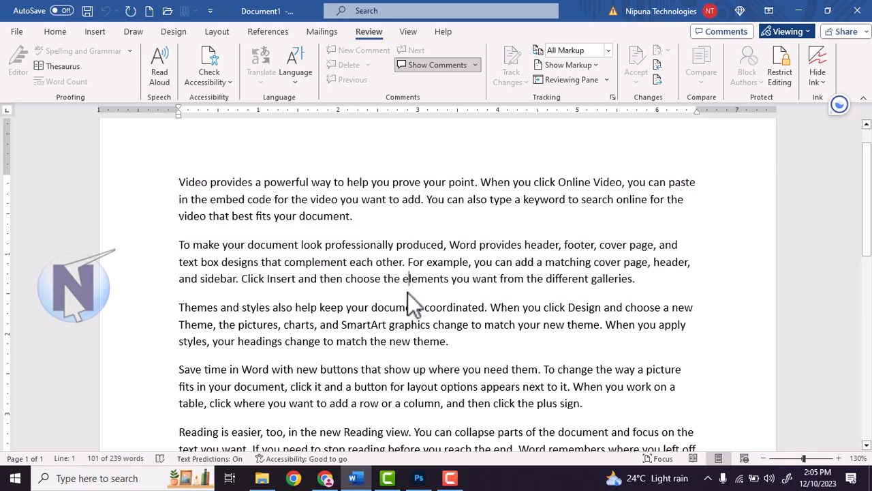
pyautogui.press('BackSpace')
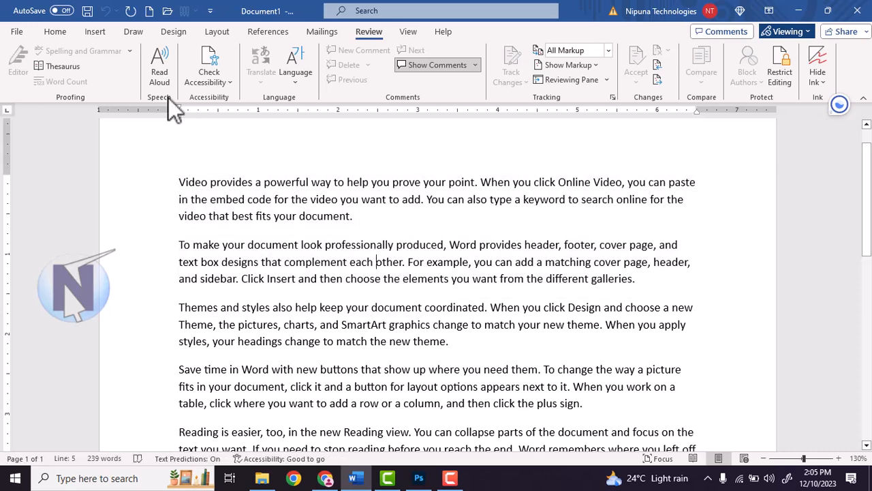
# Check that Home, Insert and Draw commands are unavailable, then return to Review
pyautogui.click(52, 34)
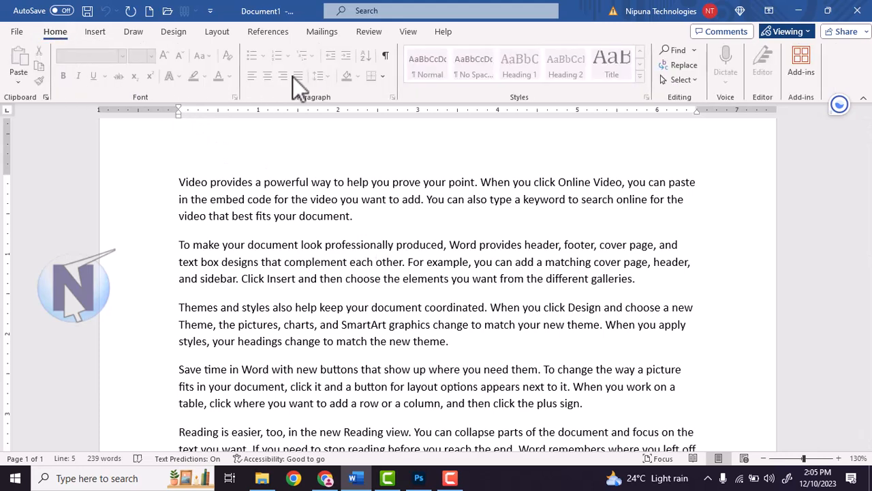
pyautogui.click(88, 30)
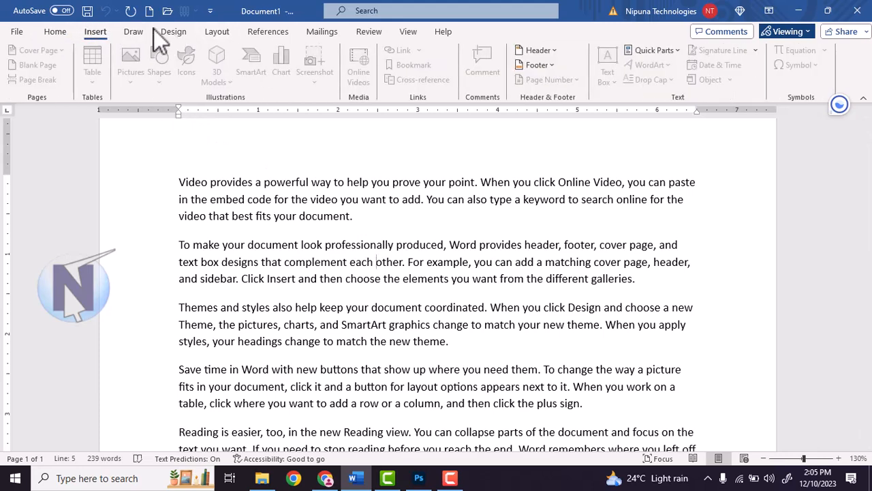
pyautogui.click(137, 32)
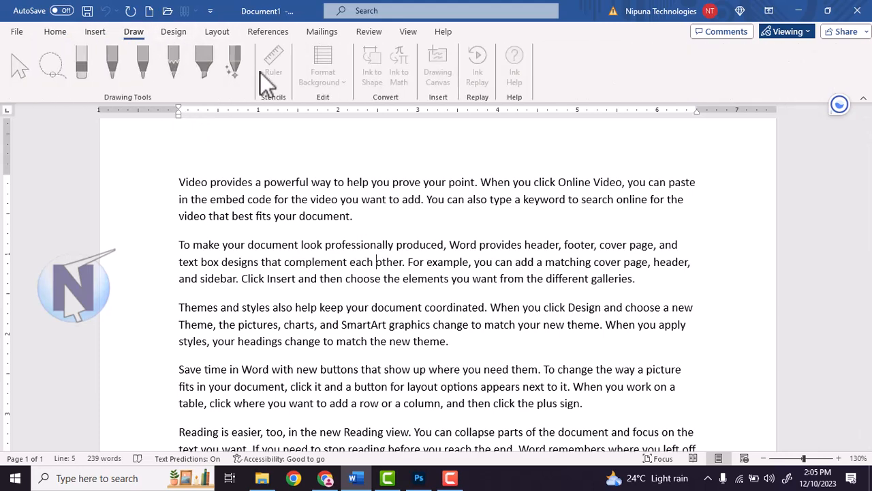
pyautogui.click(49, 34)
pyautogui.click(449, 237)
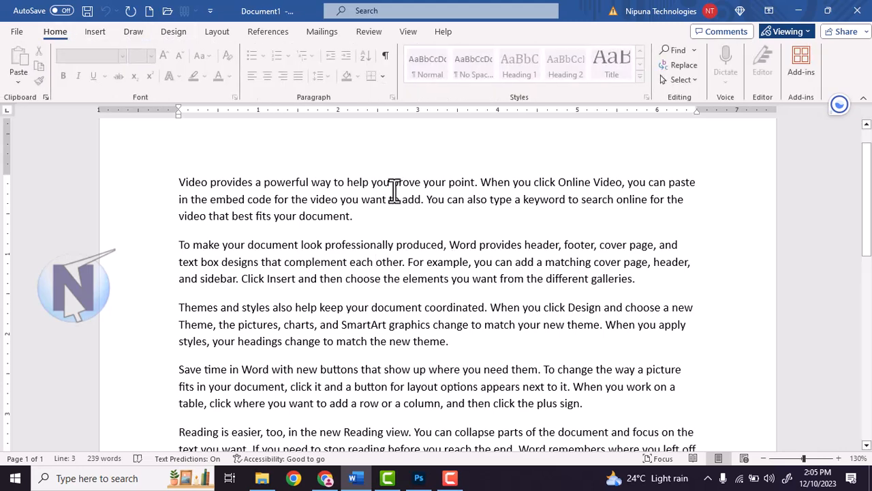
pyautogui.click(372, 34)
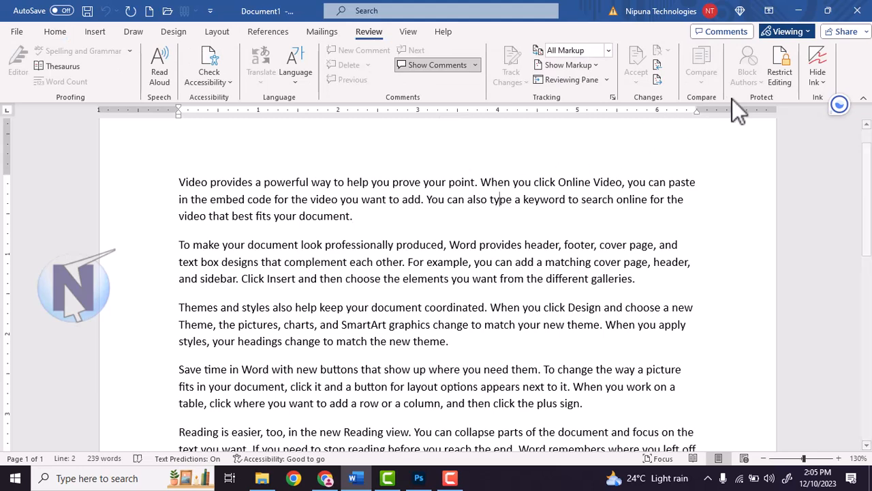
# Attempt Stop Protection with a password, dismiss the incorrect-password error, and retry
pyautogui.click(782, 74)
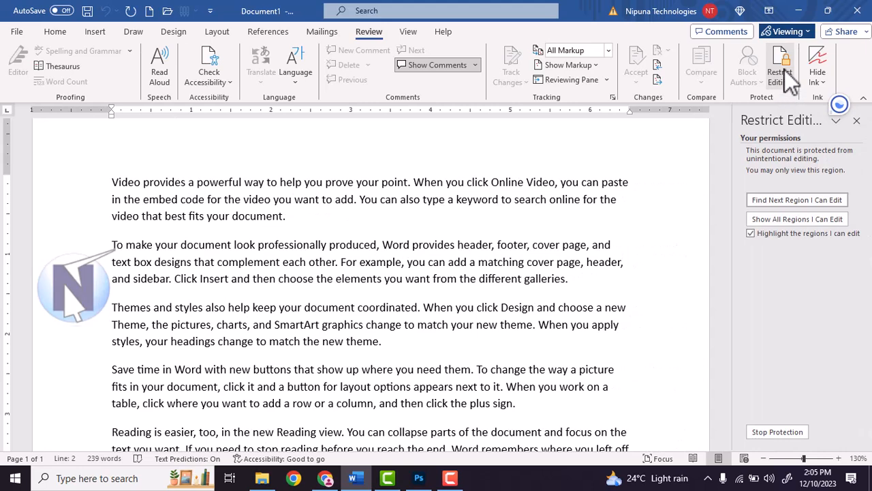
pyautogui.click(784, 434)
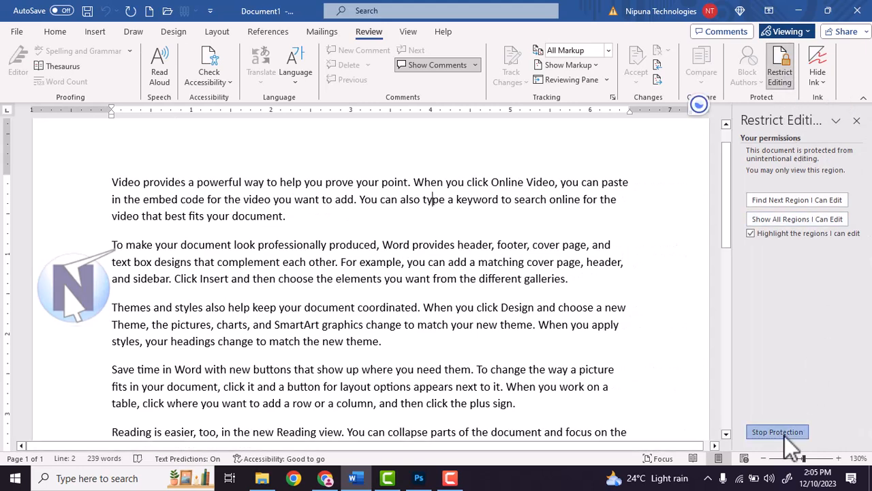
pyautogui.write('•••')
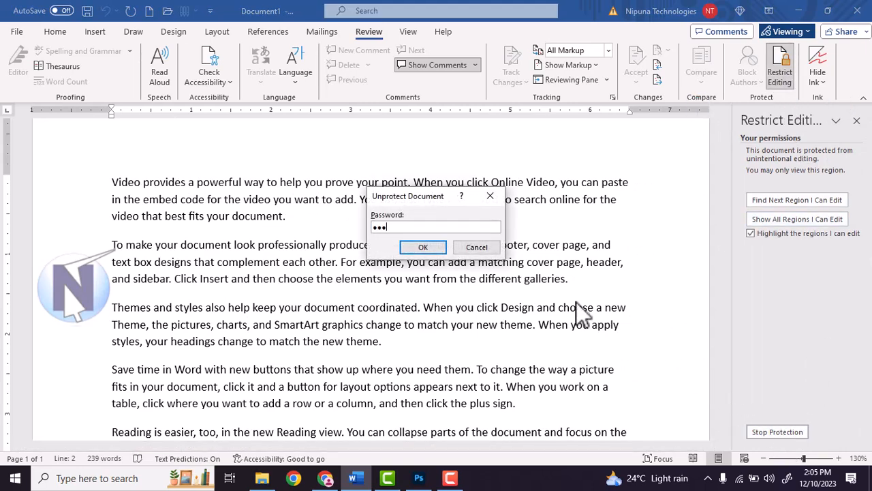
pyautogui.write('••••••')
pyautogui.click(430, 252)
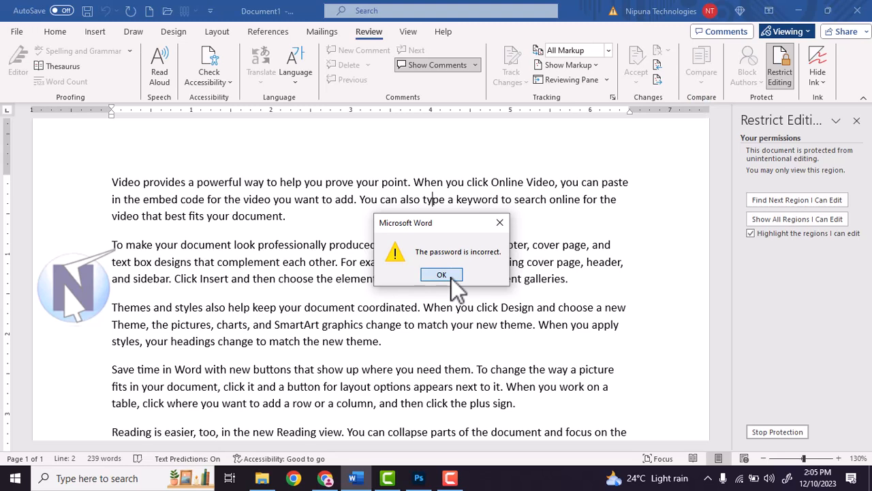
pyautogui.click(450, 278)
pyautogui.click(782, 429)
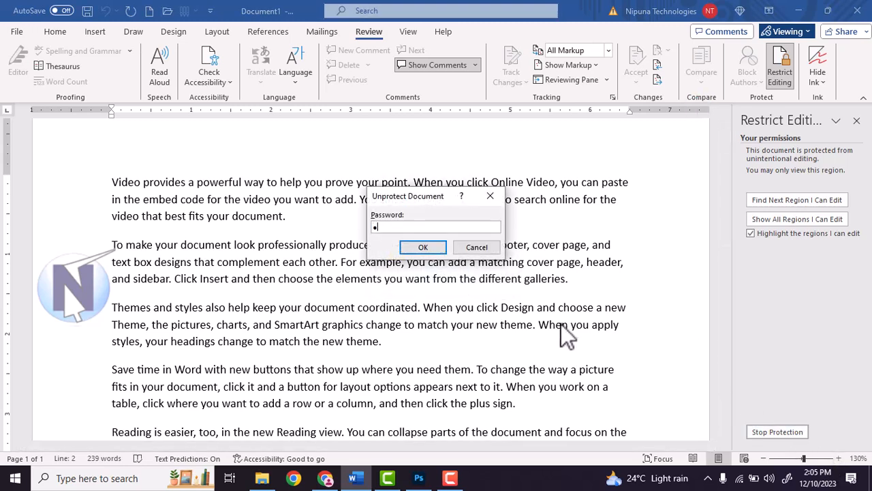
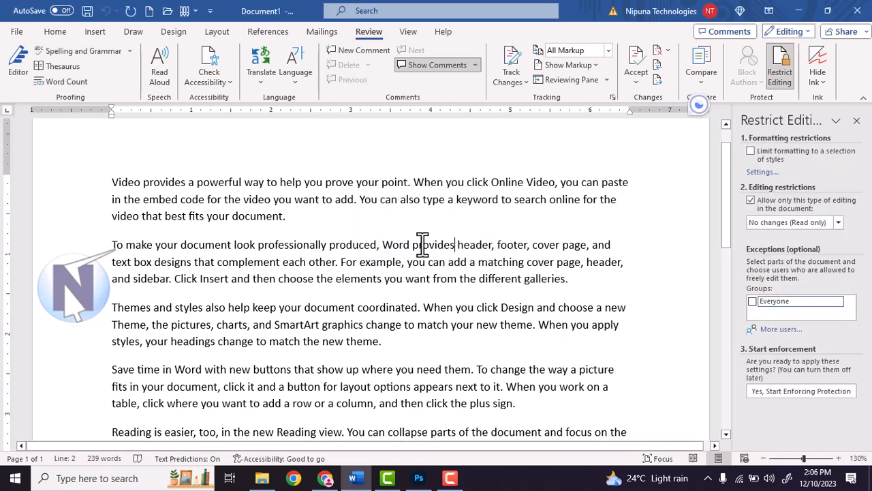
# Type test text 'cvxcvxcvxcv' before 'For example', switch to Home, and undo the insertion
pyautogui.click(341, 262)
pyautogui.write('cvxcvxcvxcv')
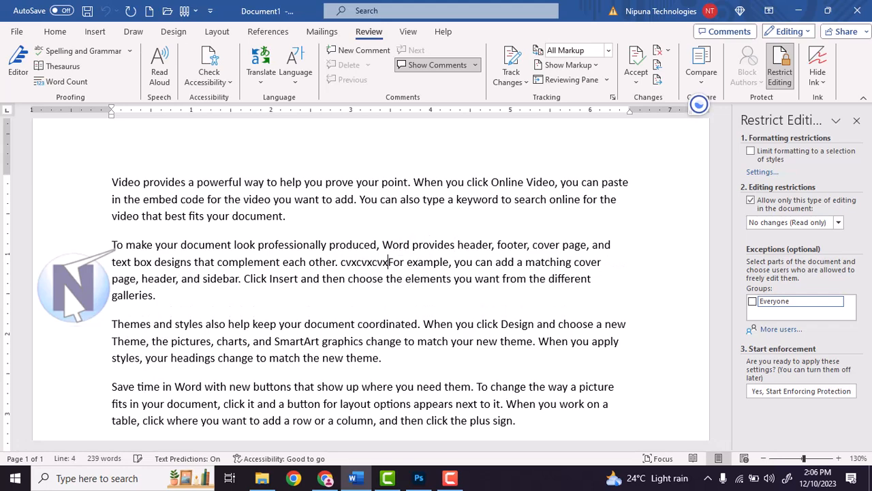
pyautogui.click(55, 32)
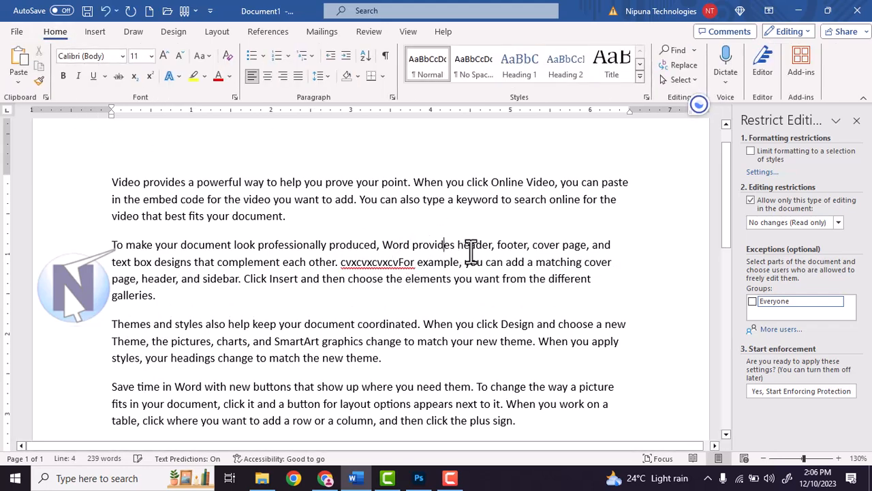
pyautogui.hotkey('ctrl', 'z')
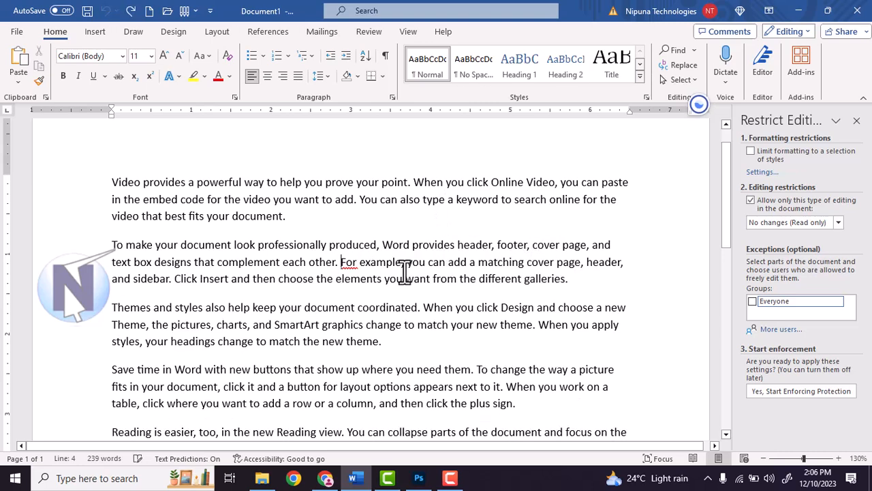
pyautogui.click(370, 278)
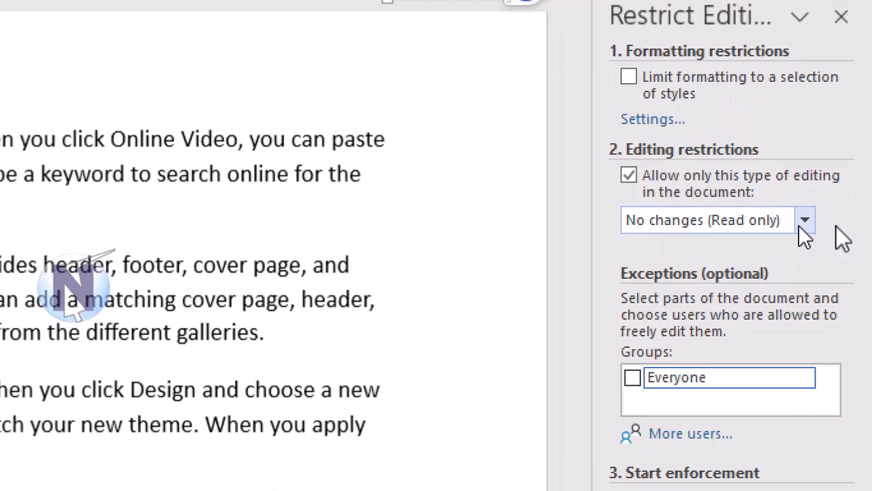
# Set the editing restriction to Tracked changes, and test deleting 'professionally…elements' before undoing it
pyautogui.click(803, 222)
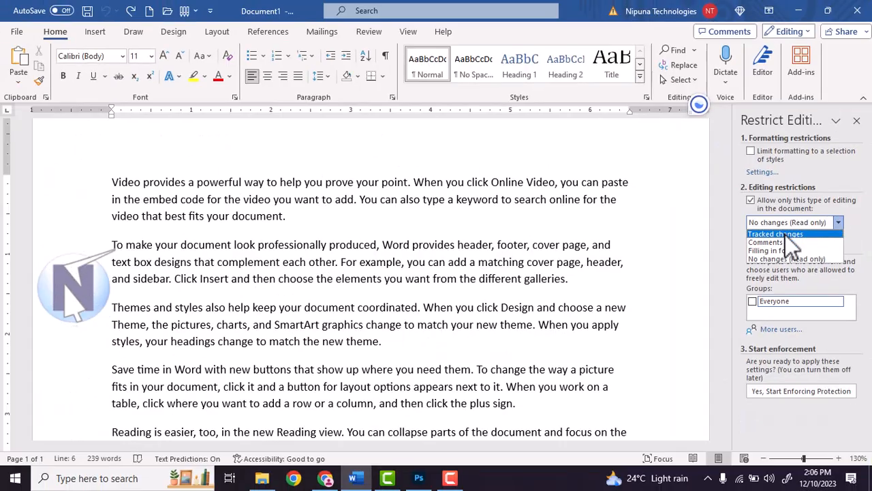
pyautogui.click(785, 235)
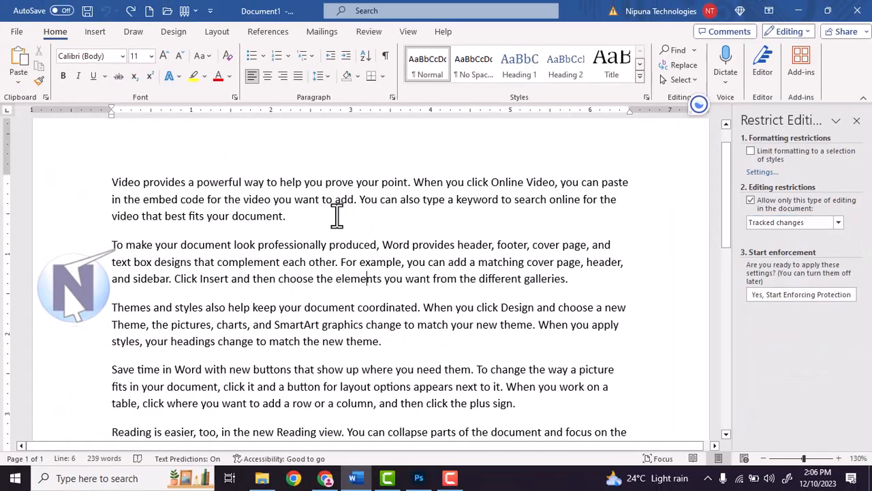
pyautogui.moveTo(259, 244); pyautogui.dragTo(386, 288)
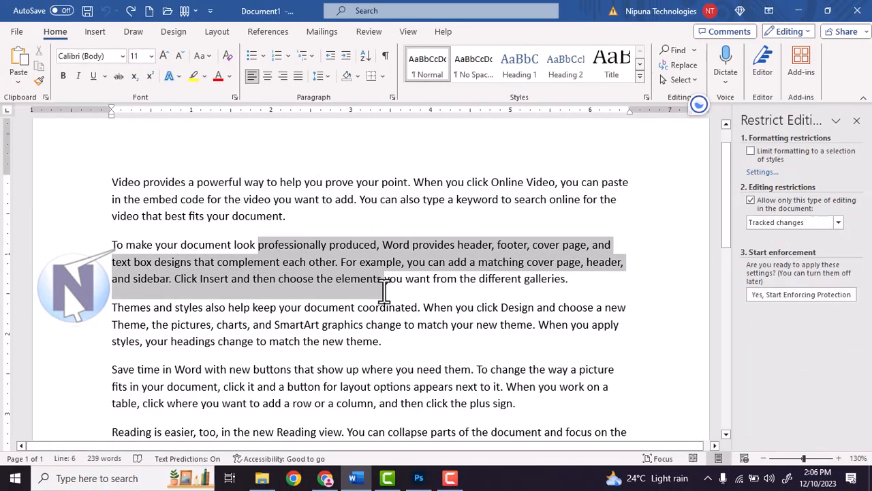
pyautogui.press('Delete')
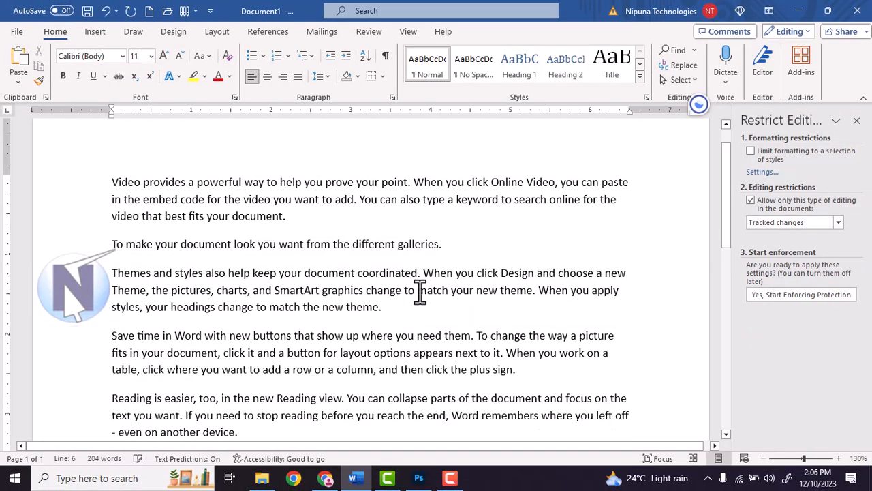
pyautogui.hotkey('ctrl', 'z')
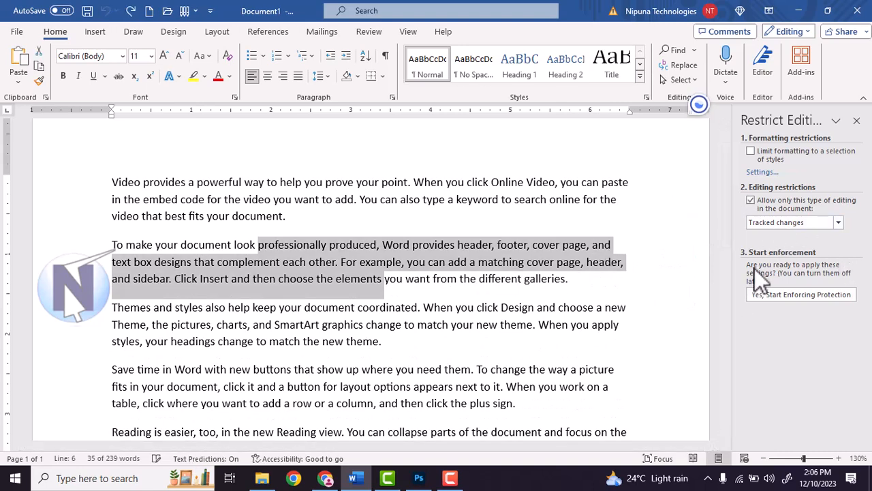
pyautogui.click(580, 294)
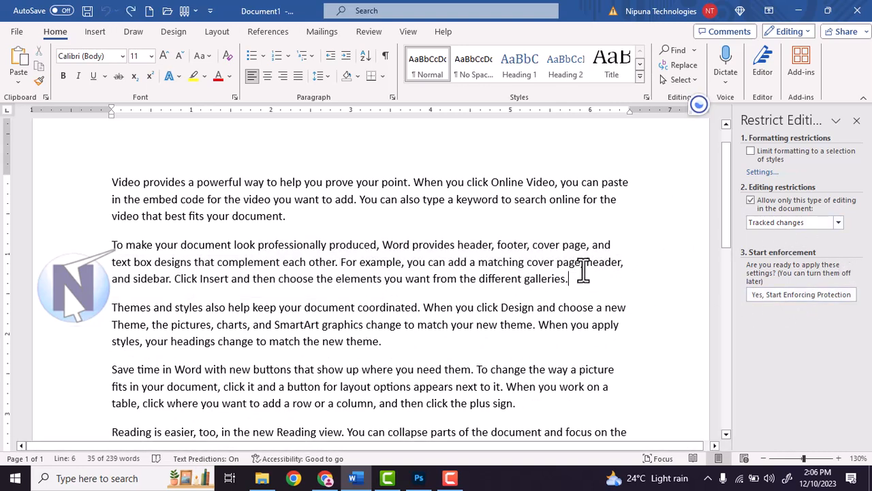
# Start enforcing protection with a confirmed password, then delete a passage as a tracked change
pyautogui.moveTo(284, 215); pyautogui.dragTo(436, 286)
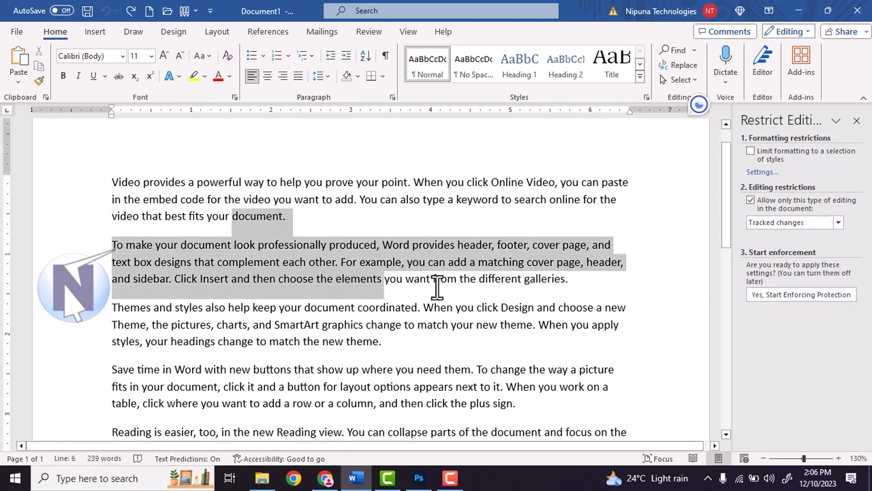
pyautogui.click(790, 295)
pyautogui.write('123')
pyautogui.click(467, 232)
pyautogui.write('123')
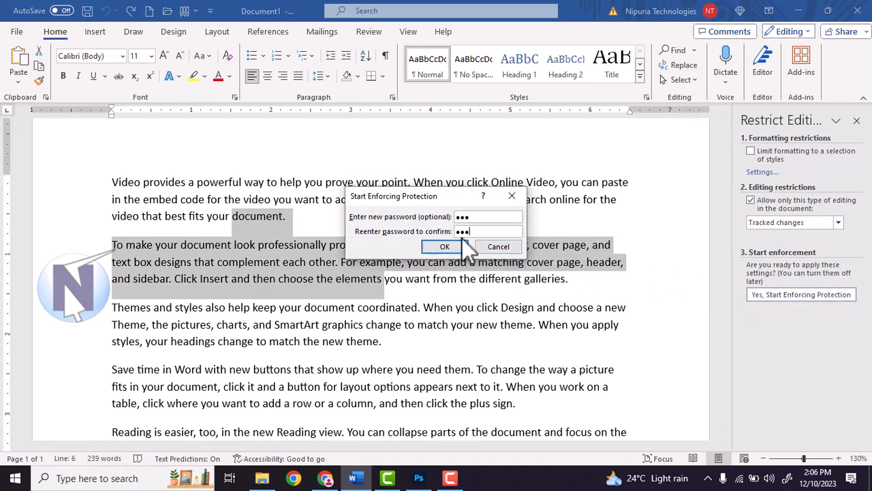
pyautogui.click(444, 246)
pyautogui.moveTo(225, 199); pyautogui.dragTo(325, 278)
pyautogui.press('Delete')
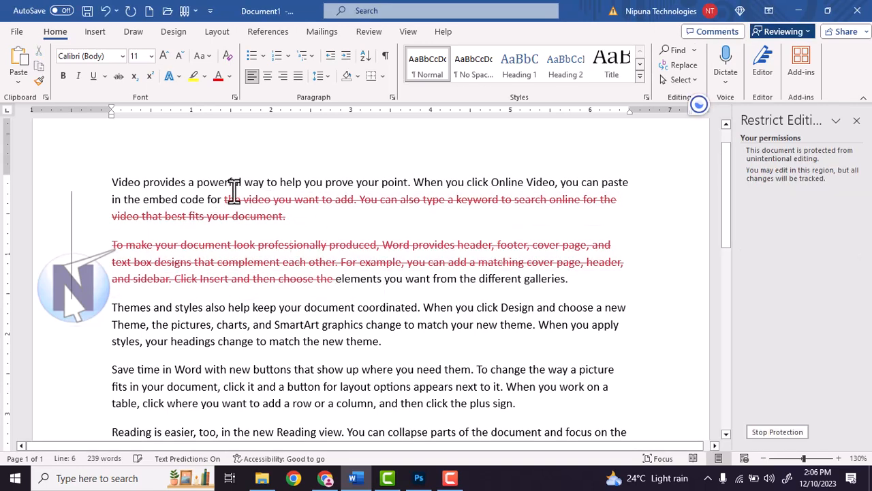
# Type test text over 'your document' and inside 'SmartArt' as tracked insertions
pyautogui.moveTo(291, 306); pyautogui.dragTo(355, 310)
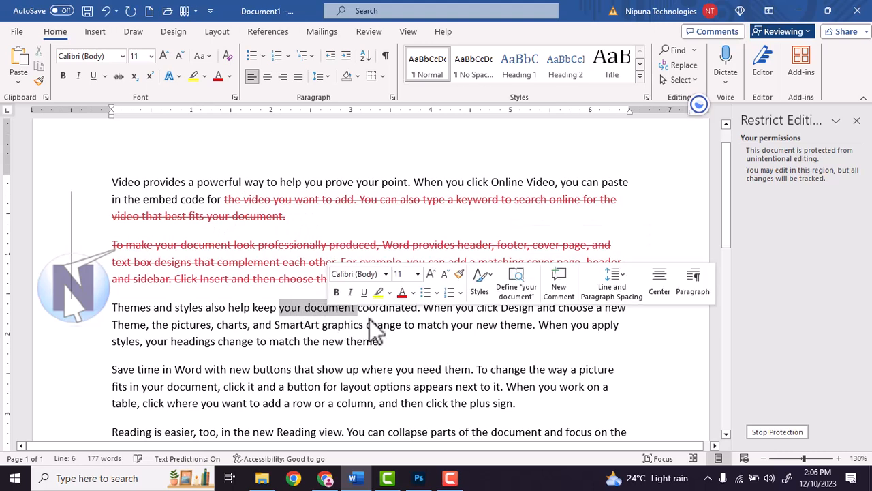
pyautogui.write('dsfsdfsdfsdfsdf')
pyautogui.click(365, 325)
pyautogui.write('dsfsdfsdfsdfs')
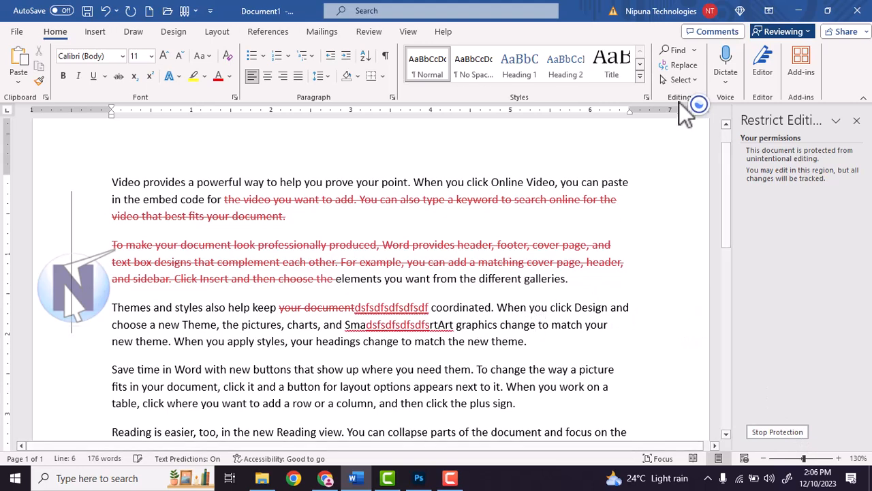
# On Review, stop document protection by entering the password in Unprotect Document
pyautogui.click(372, 34)
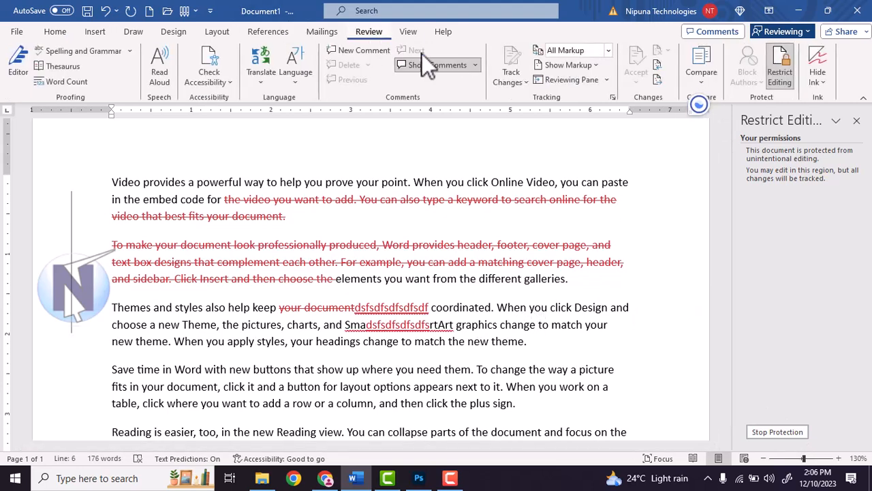
pyautogui.click(524, 82)
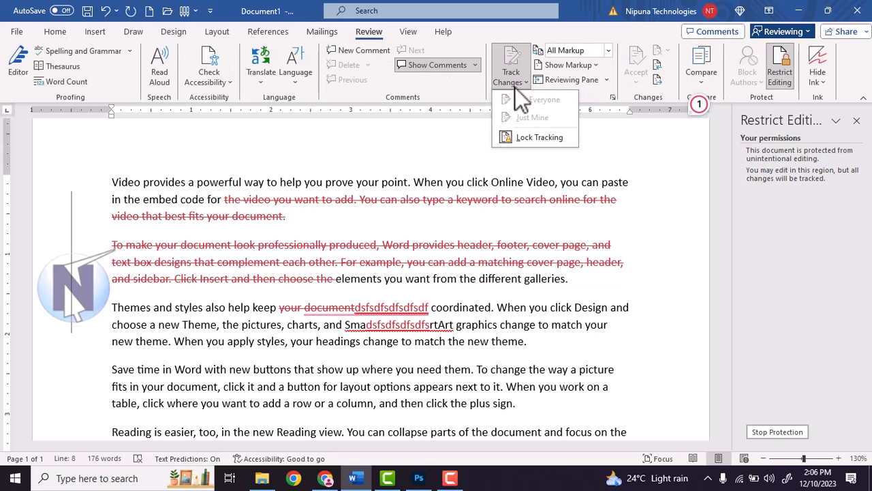
pyautogui.click(513, 76)
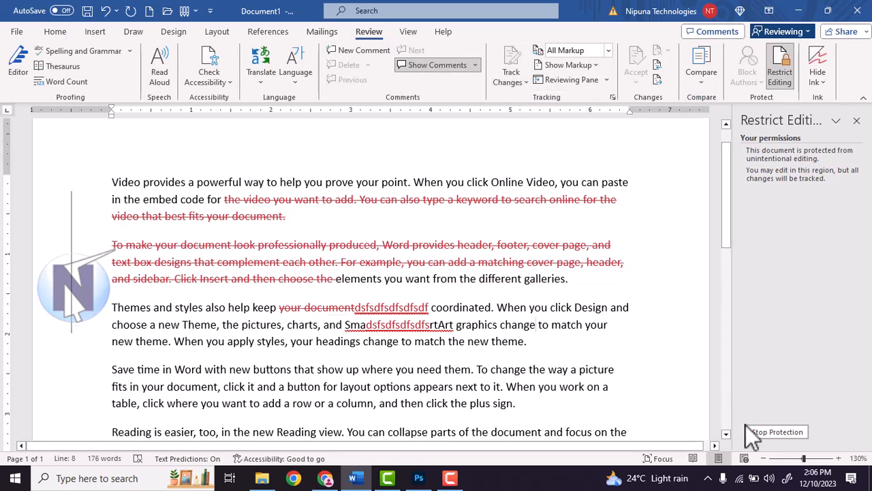
pyautogui.click(788, 433)
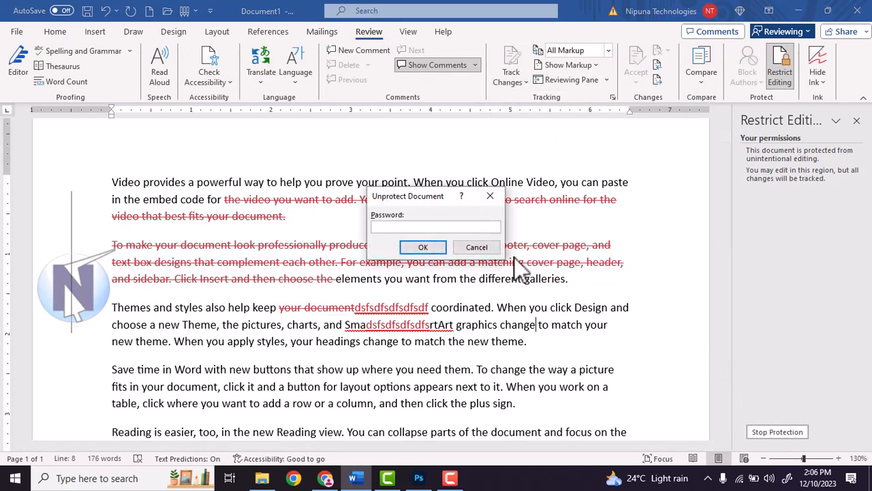
pyautogui.write('123')
pyautogui.click(423, 248)
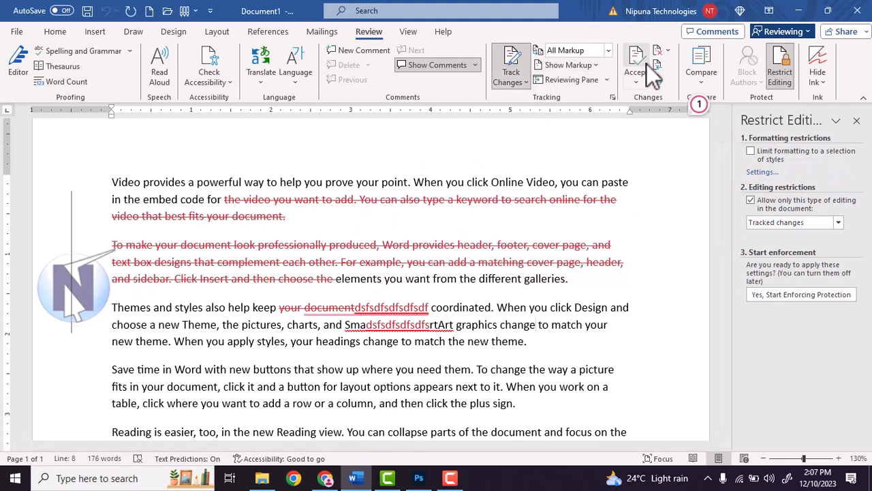
# Reject All Changes, turn Track Changes off, and close the Restrict Editing pane
pyautogui.click(667, 50)
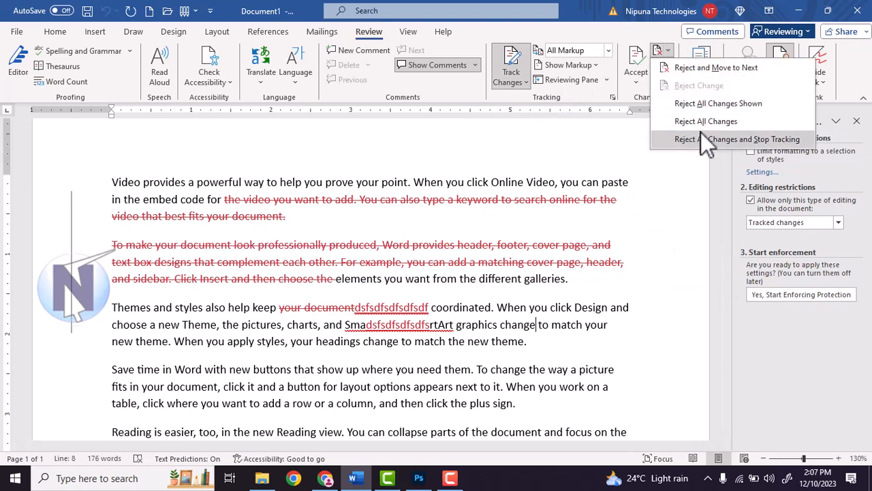
pyautogui.click(710, 103)
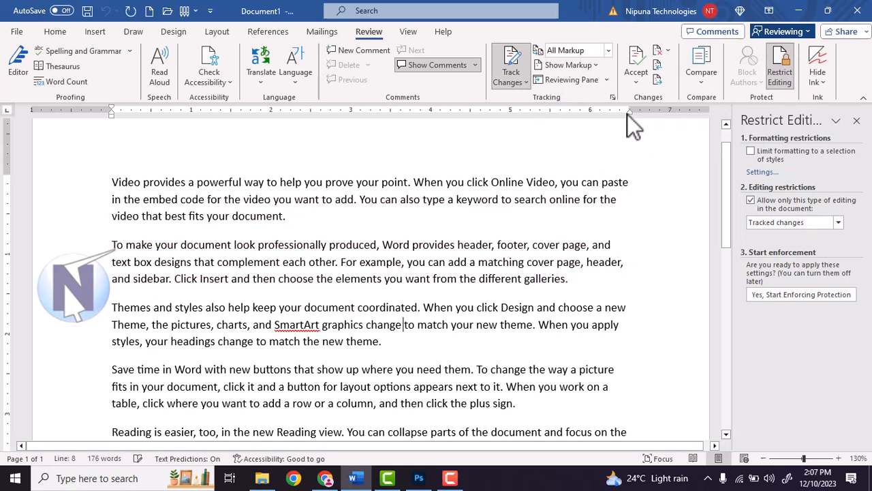
pyautogui.click(511, 61)
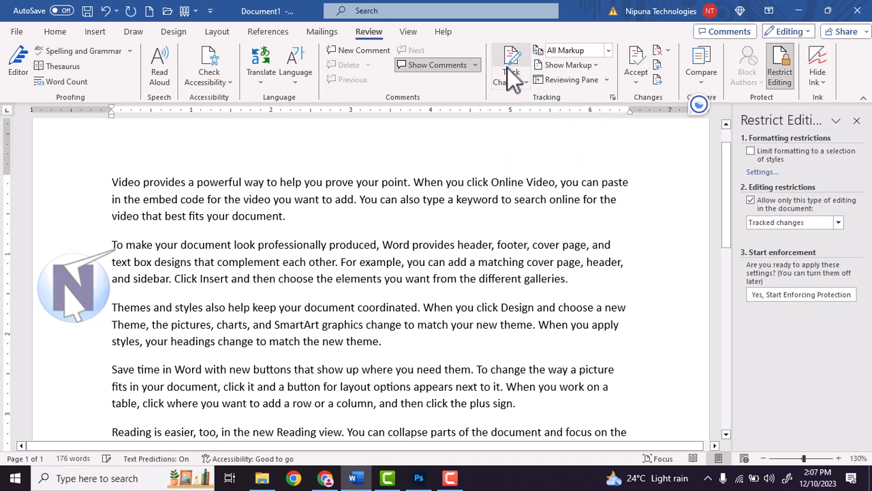
pyautogui.click(856, 120)
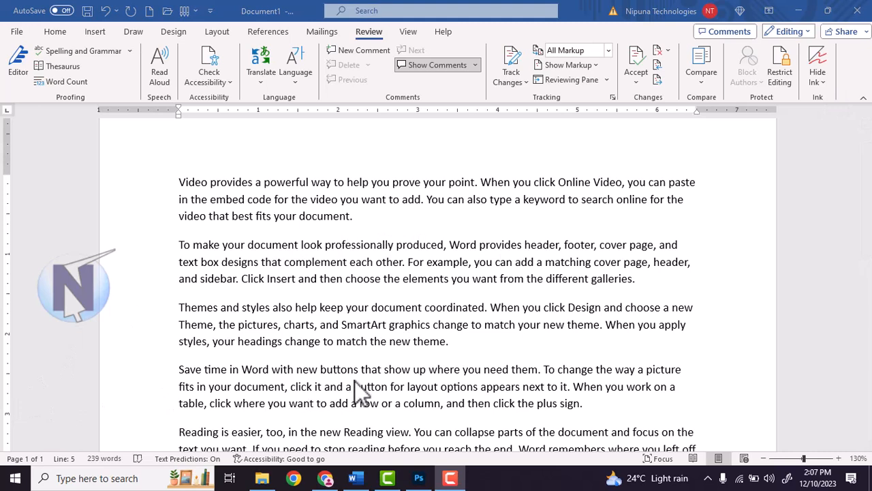
pyautogui.click(352, 218)
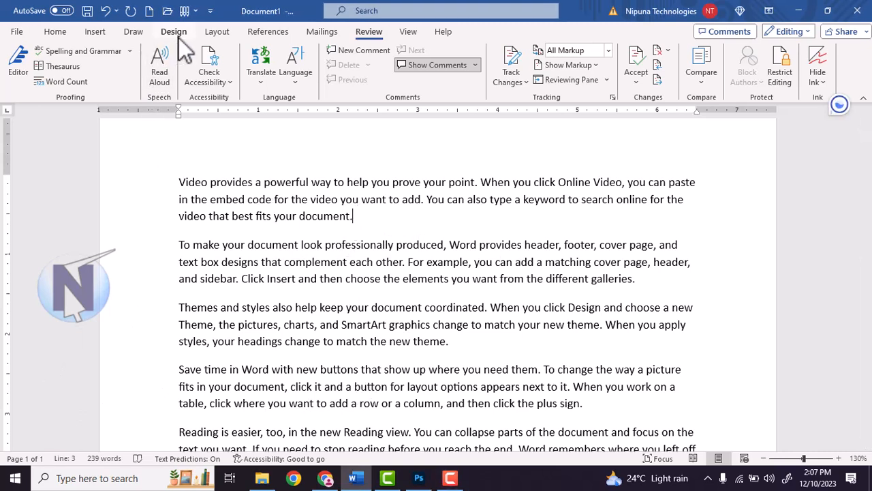
# Draw an orange pen loop over the first paragraphs using the Draw tab
pyautogui.click(148, 32)
pyautogui.click(143, 66)
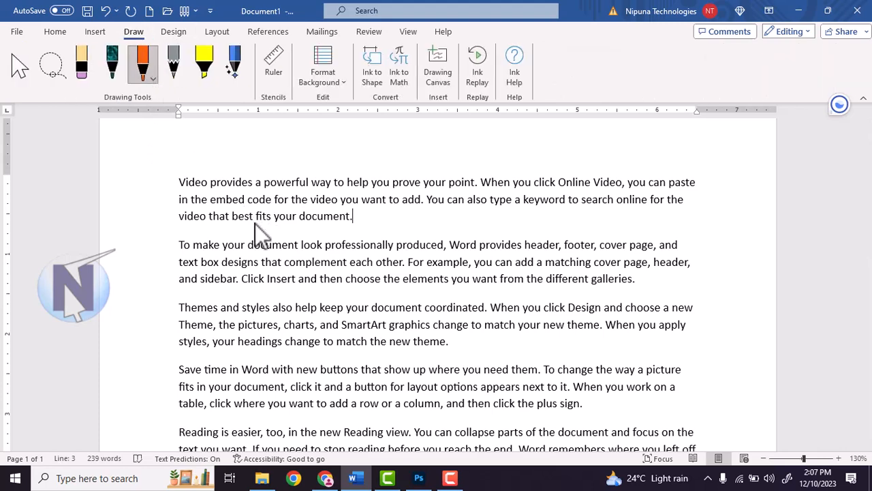
pyautogui.moveTo(322, 176)
pyautogui.mouseDown()
pyautogui.moveTo(277, 273)
pyautogui.moveTo(330, 258)
pyautogui.mouseUp()
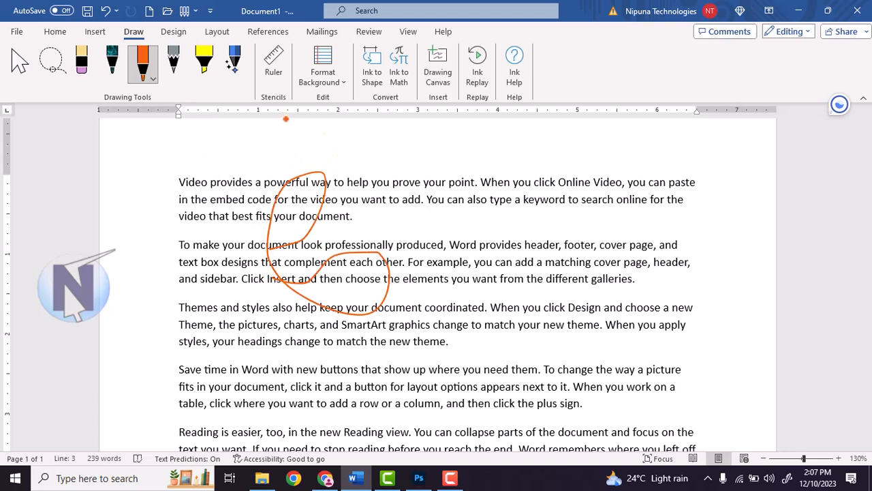
# On Review, hide the ink, show it again, then Delete All Ink in Document
pyautogui.click(367, 33)
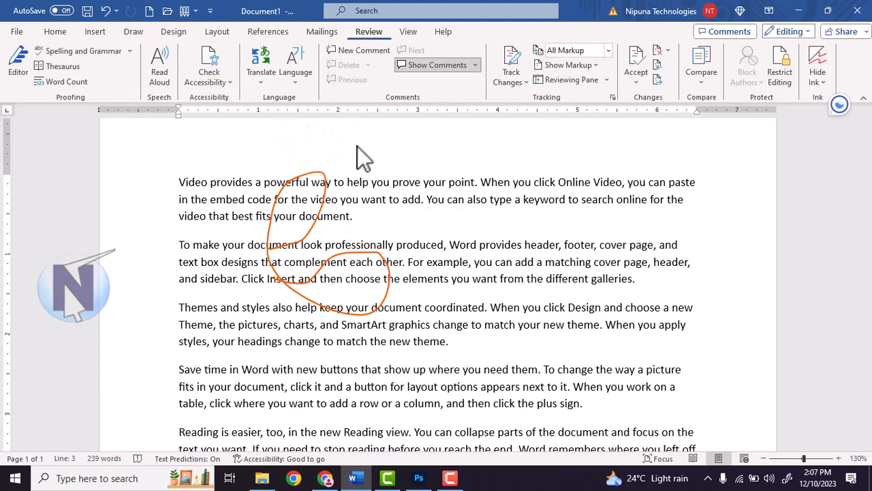
pyautogui.click(821, 77)
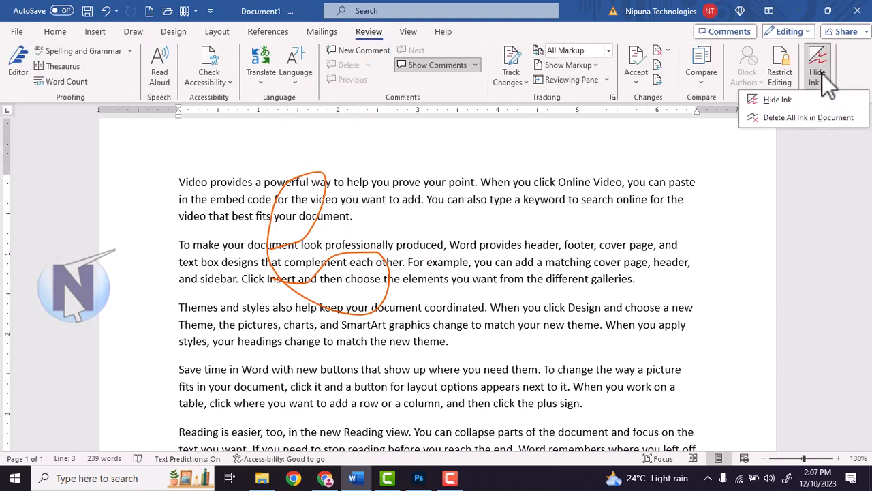
pyautogui.click(780, 99)
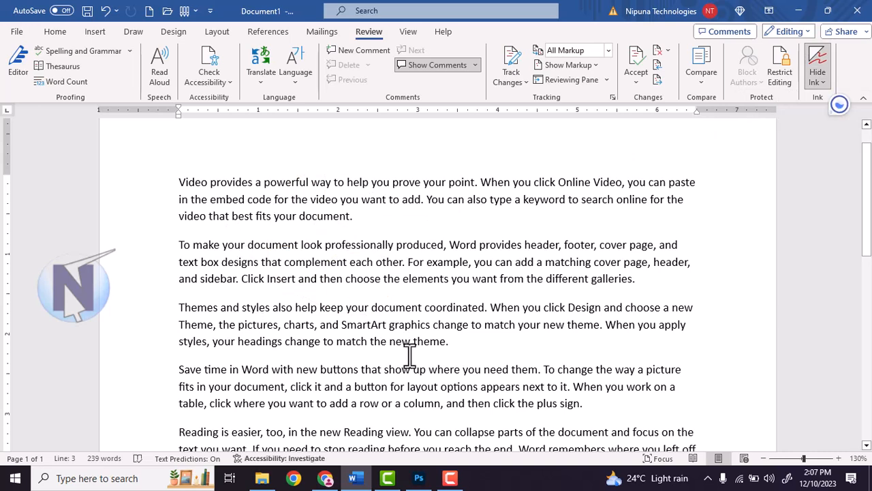
pyautogui.click(820, 69)
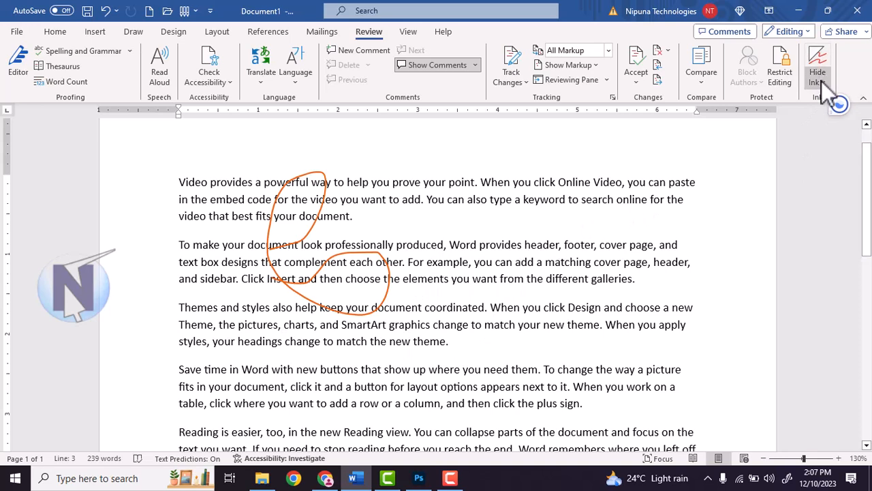
pyautogui.click(821, 82)
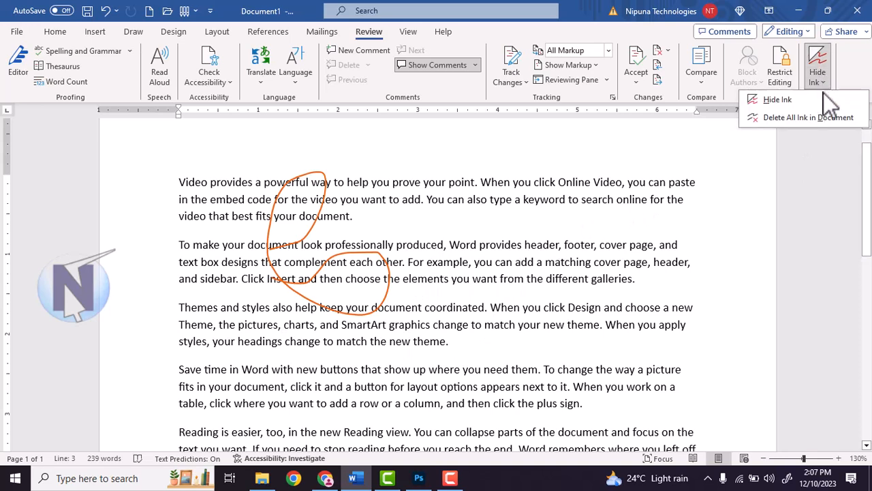
pyautogui.click(798, 119)
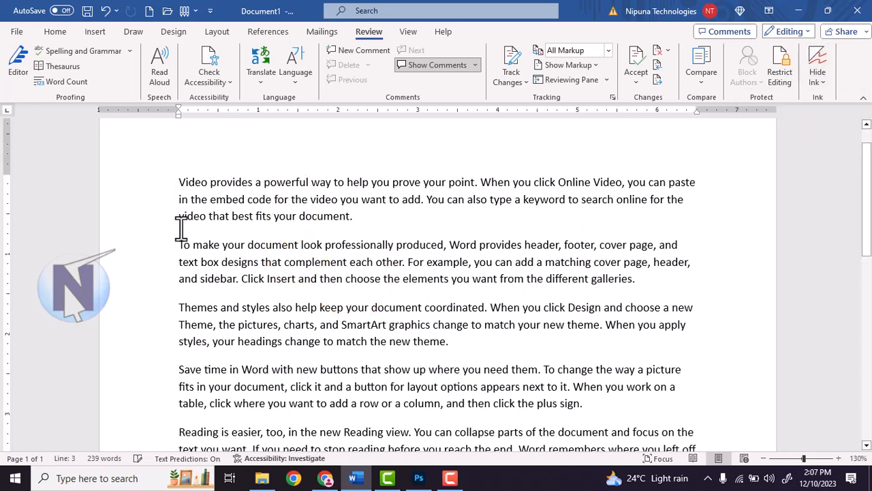